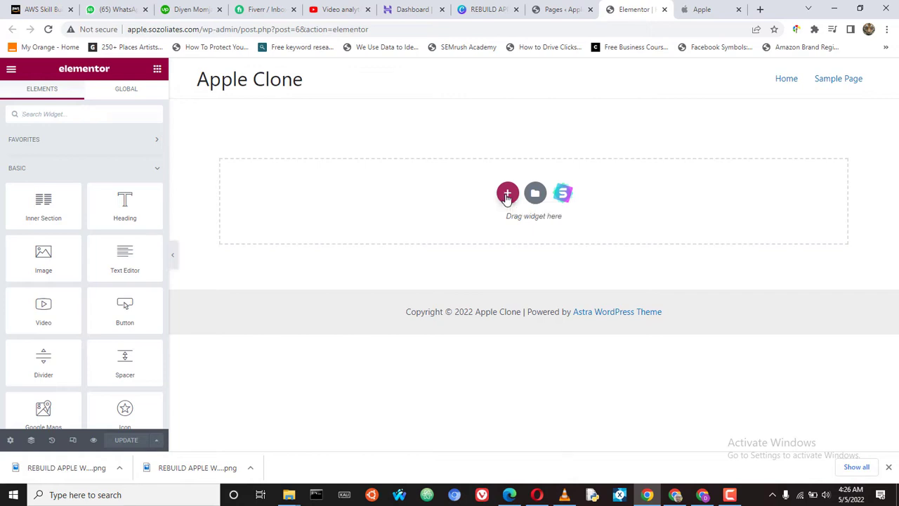
# - Add a new single-column section to the empty Apple Clone page
pyautogui.click(507, 194)
pyautogui.click(363, 229)
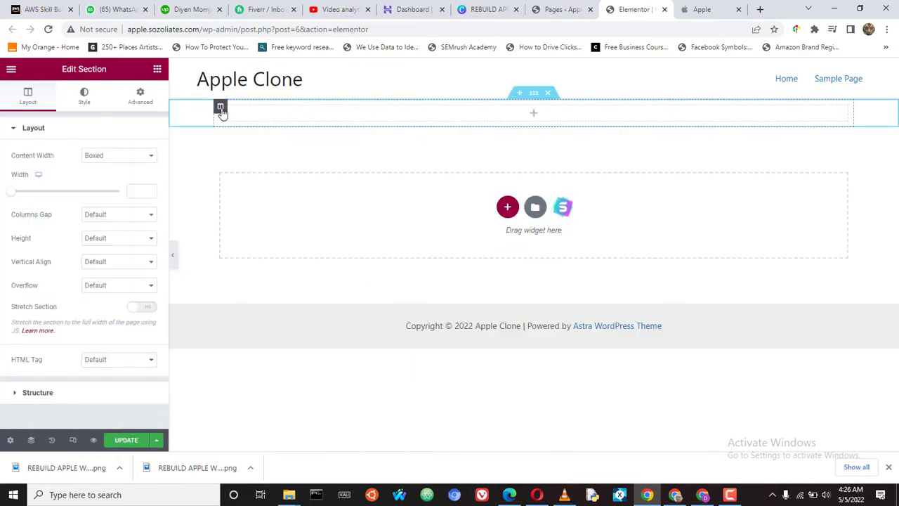
# - Examine the Classic, Slideshow and Gradient background options in the new column's style settings
pyautogui.click(220, 109)
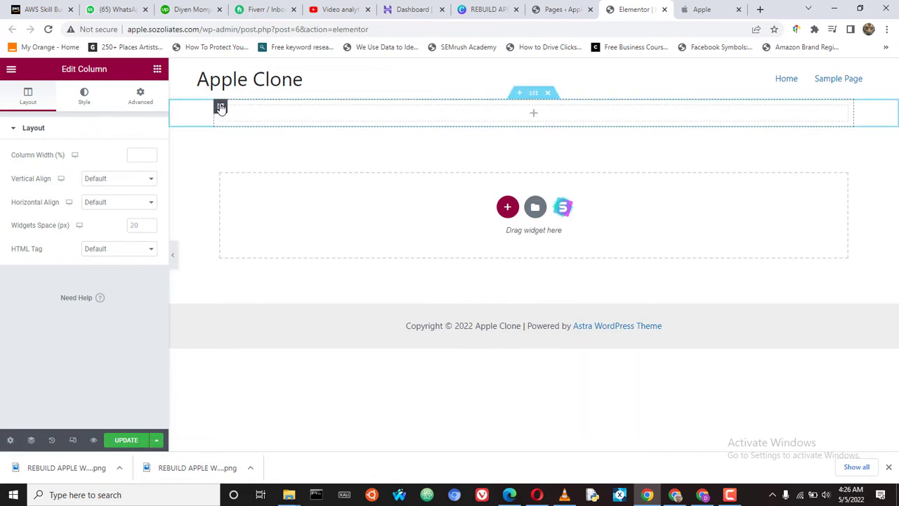
pyautogui.click(80, 105)
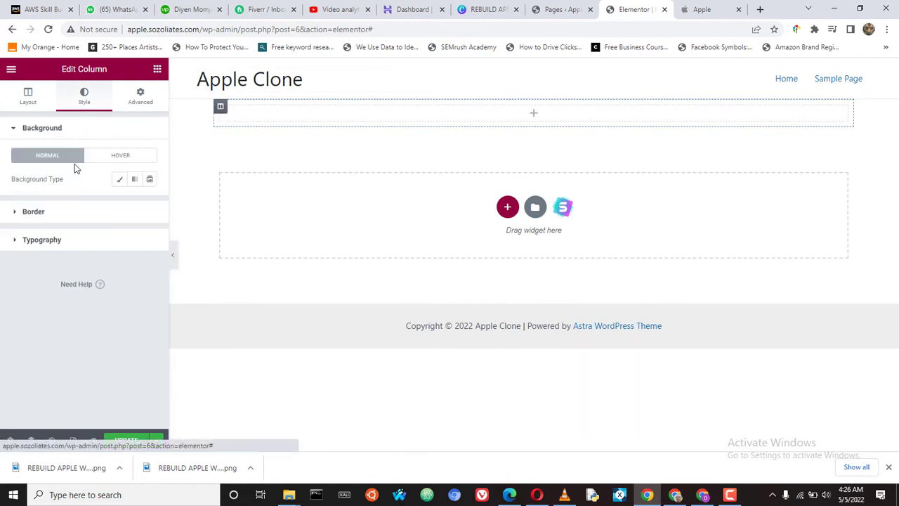
pyautogui.click(120, 181)
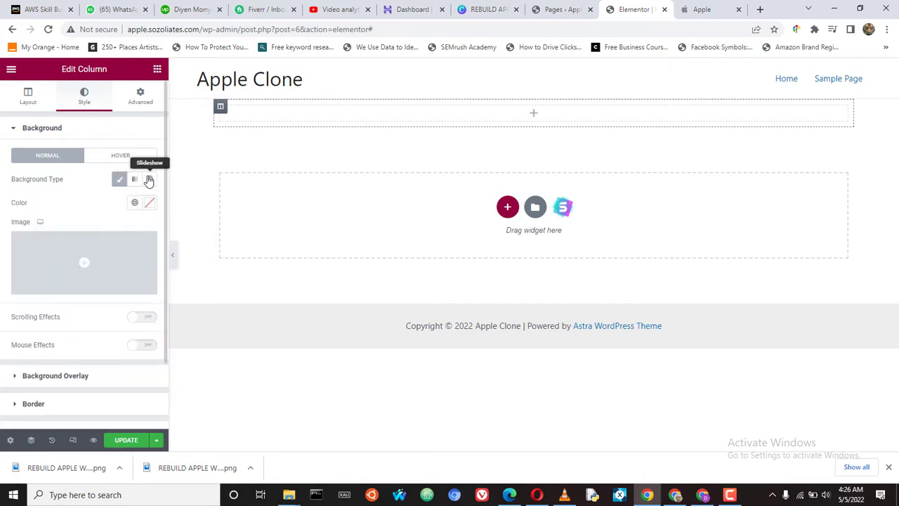
pyautogui.click(149, 180)
pyautogui.click(120, 181)
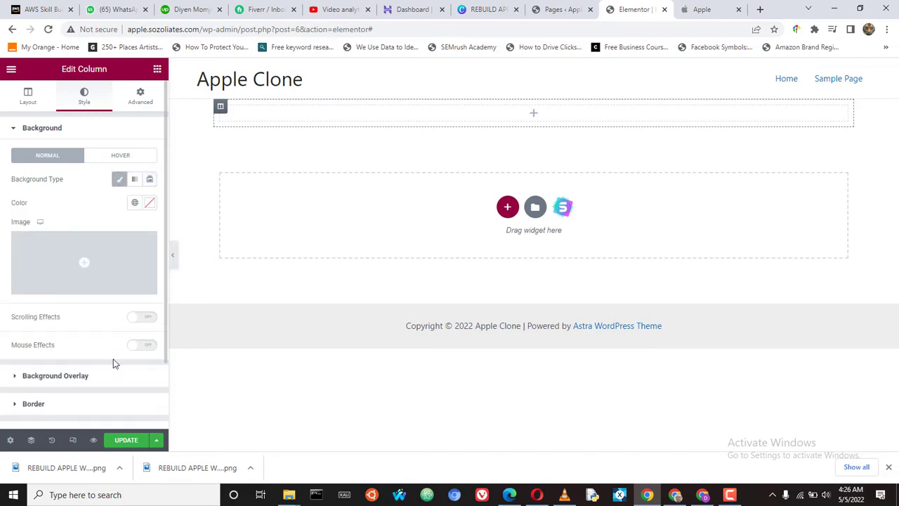
pyautogui.scroll(-1, 110, 366)
pyautogui.scroll(1, 57, 347)
pyautogui.click(133, 180)
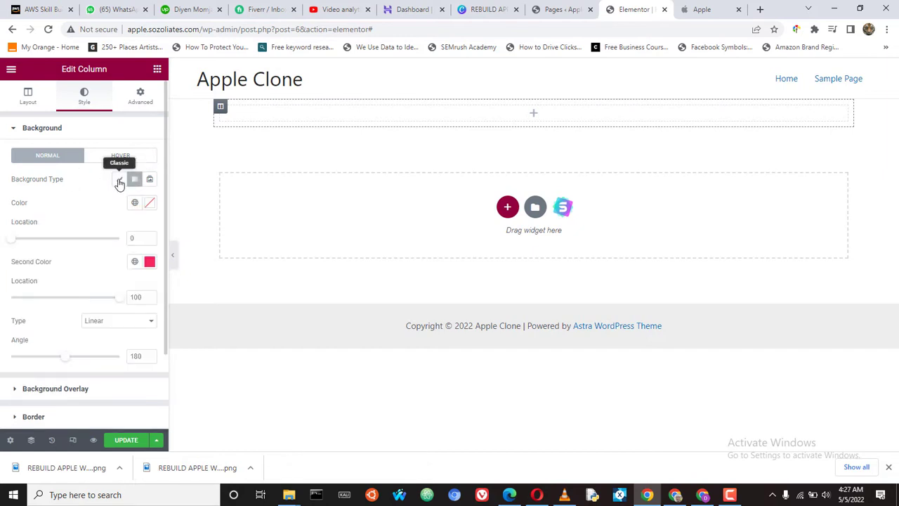
pyautogui.click(120, 181)
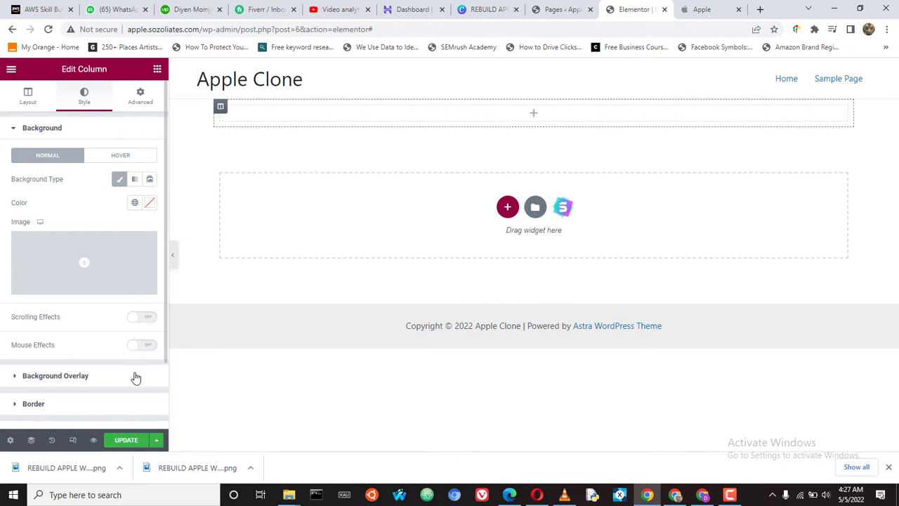
pyautogui.click(729, 494)
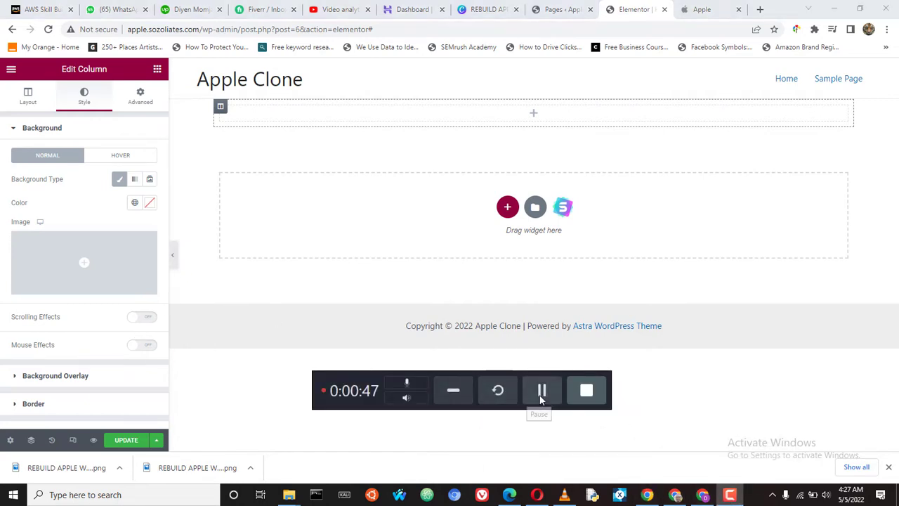
pyautogui.click(541, 391)
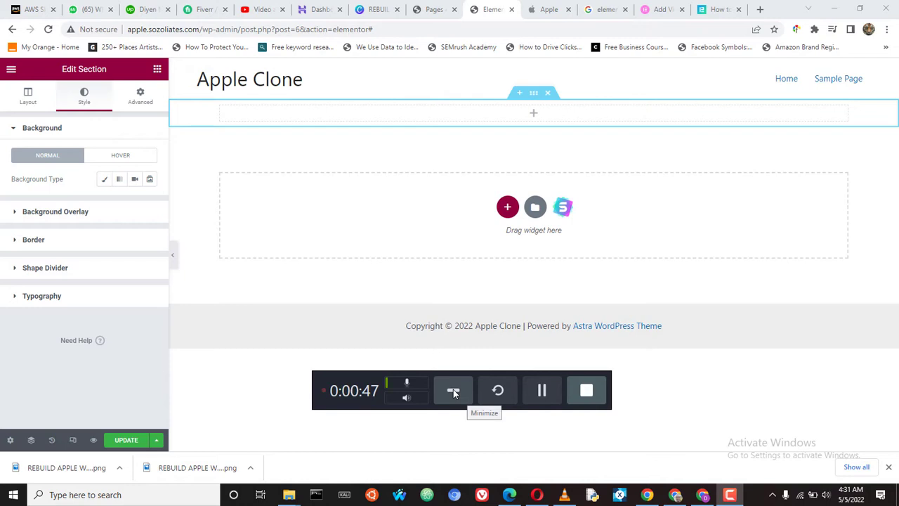
pyautogui.click(452, 391)
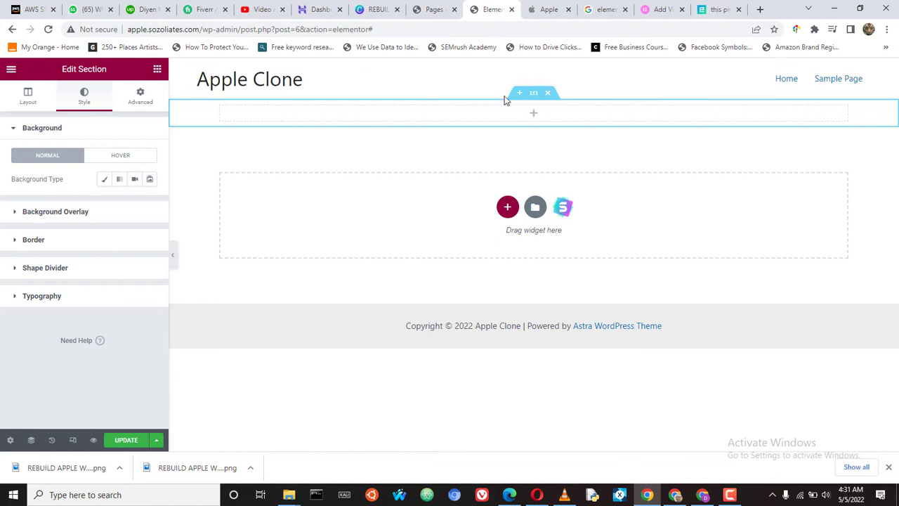
# - Set the section's background type to Video and review the video background options
pyautogui.click(135, 182)
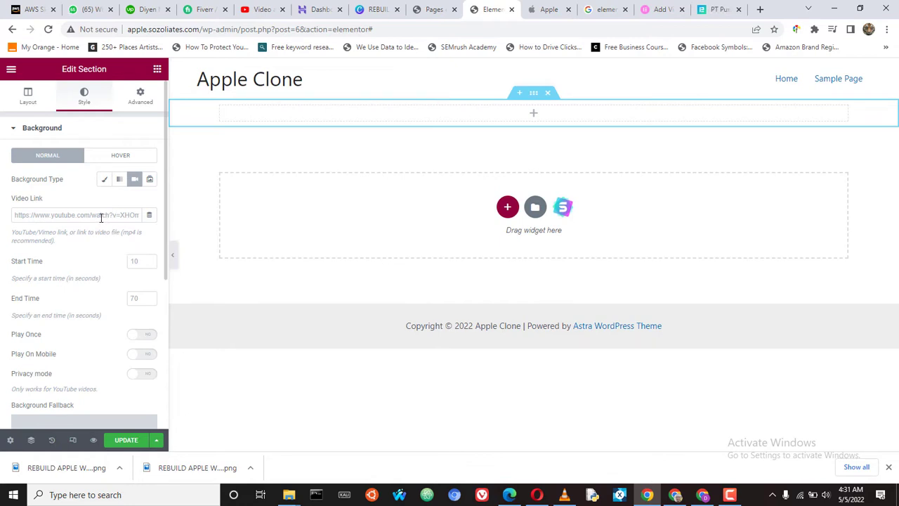
pyautogui.scroll(-1, 103, 247)
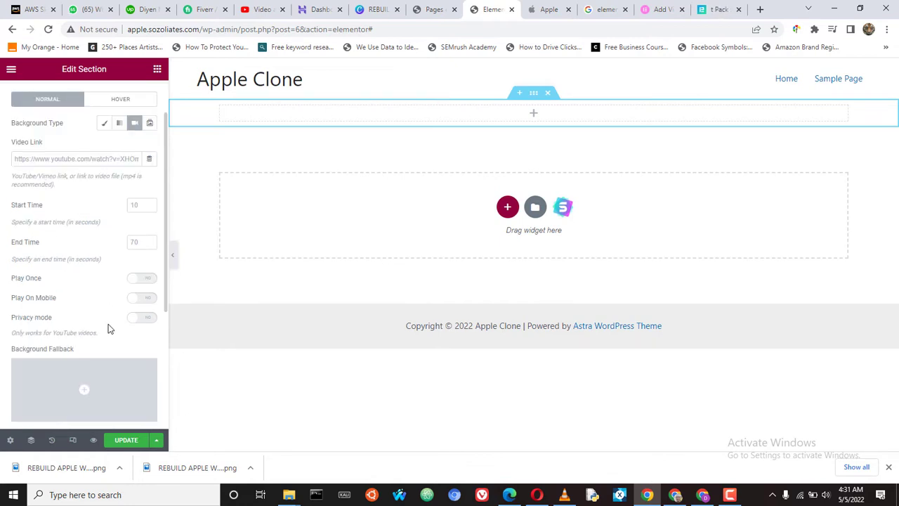
pyautogui.scroll(-1, 108, 371)
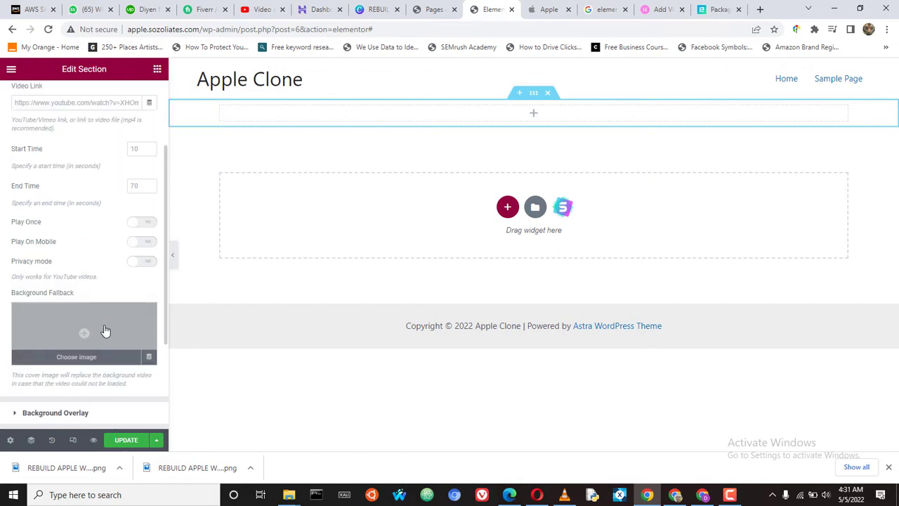
pyautogui.scroll(-1, 105, 337)
pyautogui.scroll(3, 100, 342)
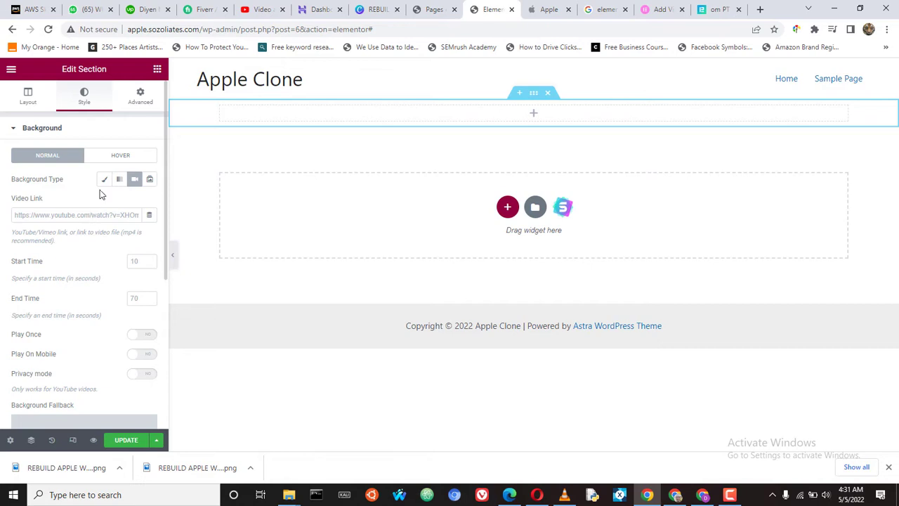
# - Open the pexels.com stock media site in a new browser tab
pyautogui.click(432, 9)
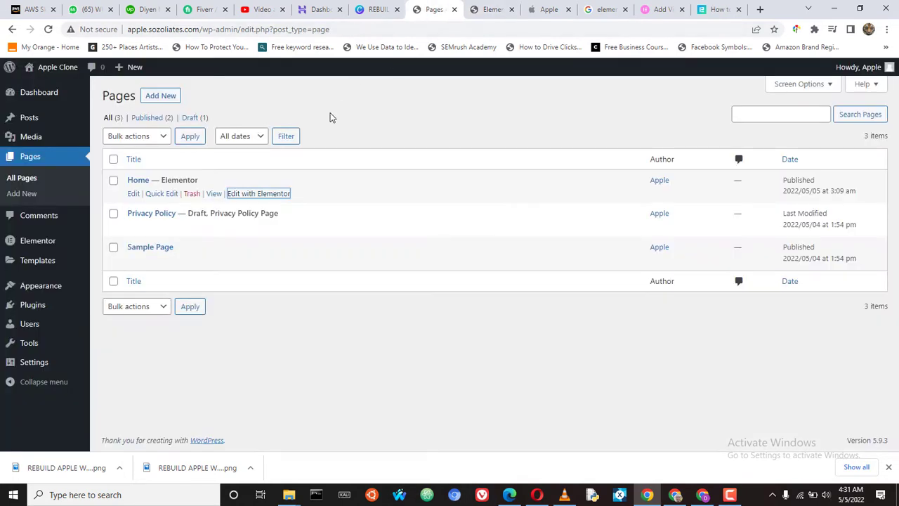
pyautogui.click(760, 9)
pyautogui.click(442, 28)
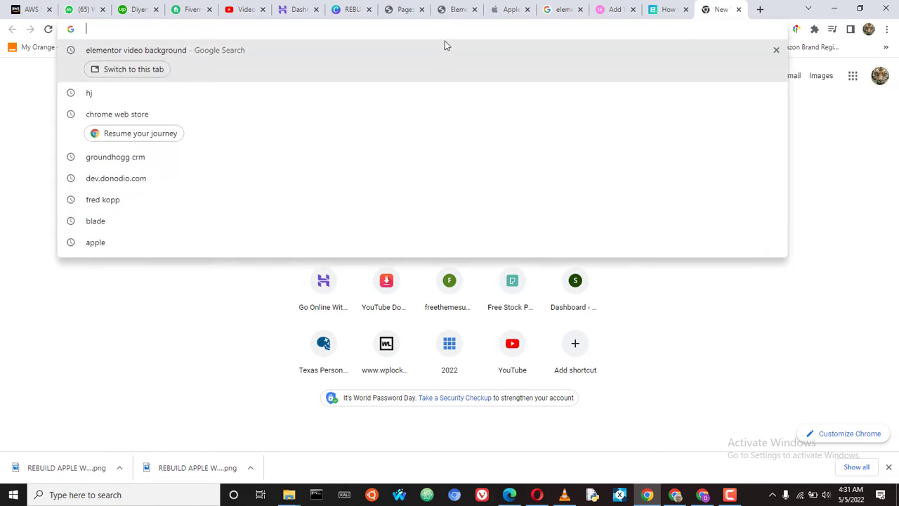
pyautogui.write('PEX')
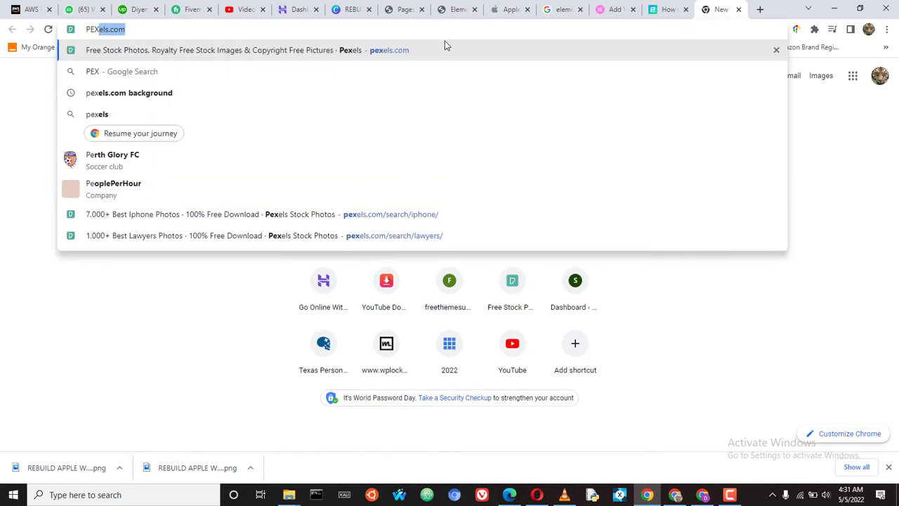
pyautogui.write('ELS.COM')
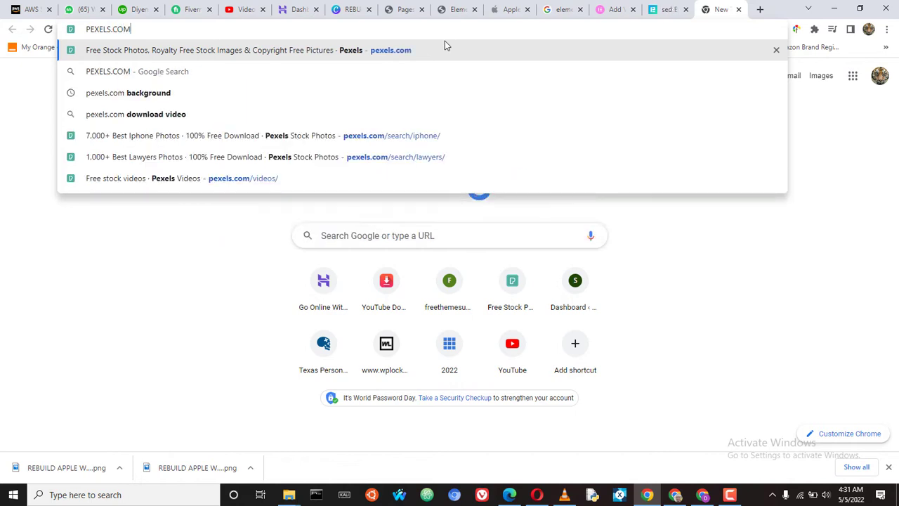
pyautogui.press('Return')
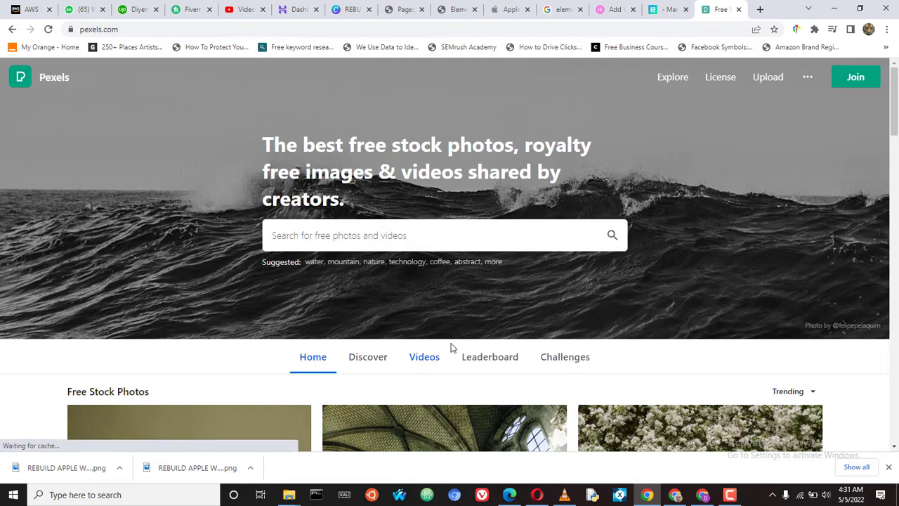
# - Open the Videos category of Pexels and browse the trending free stock videos
pyautogui.scroll(-2, 449, 344)
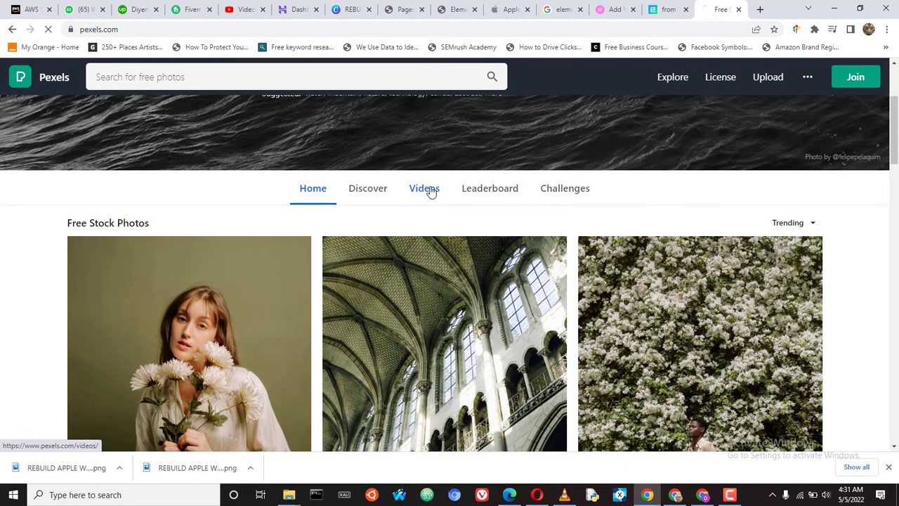
pyautogui.click(428, 189)
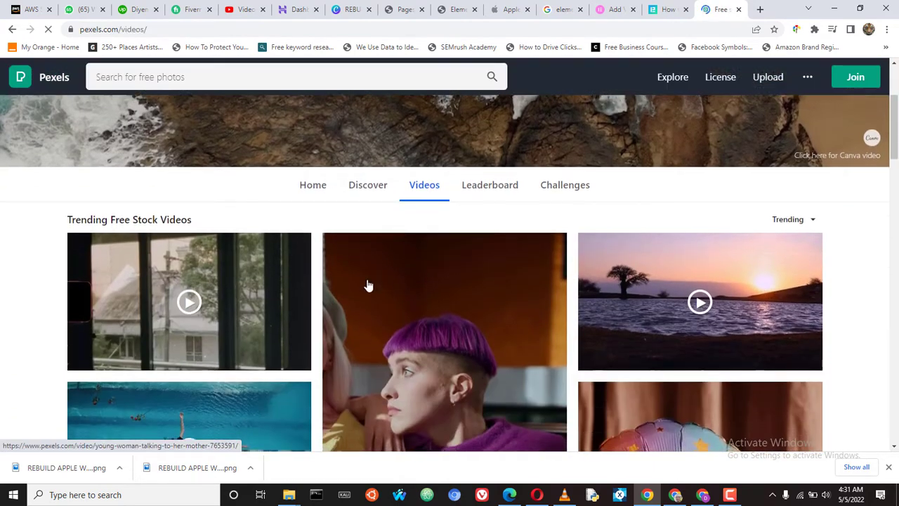
pyautogui.scroll(-2, 368, 285)
pyautogui.scroll(-2, 316, 302)
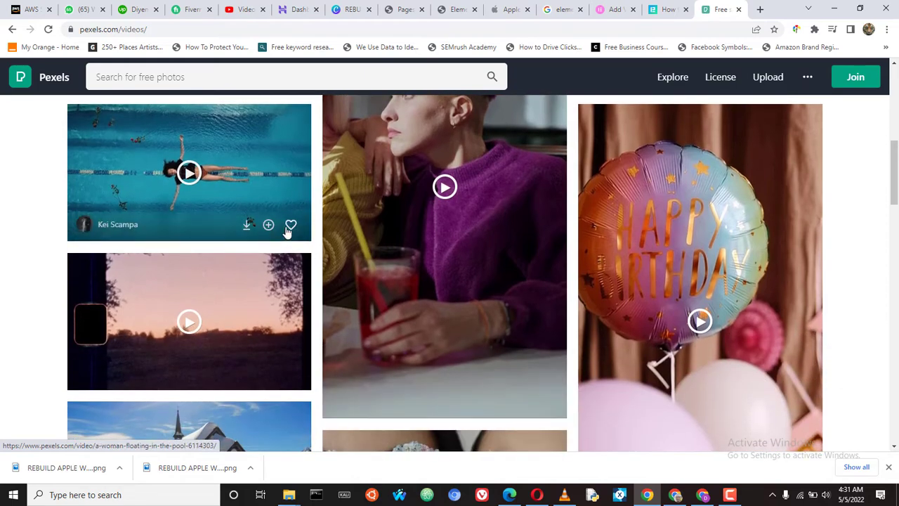
pyautogui.scroll(-4, 294, 253)
pyautogui.scroll(5, 343, 232)
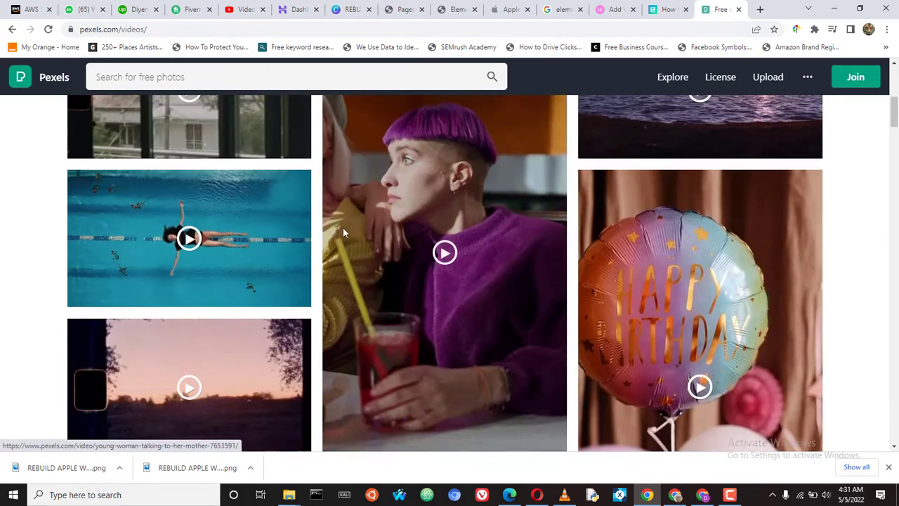
pyautogui.scroll(5, 343, 233)
# - Search the stock videos for FIGHT and look through the first results
pyautogui.click(286, 209)
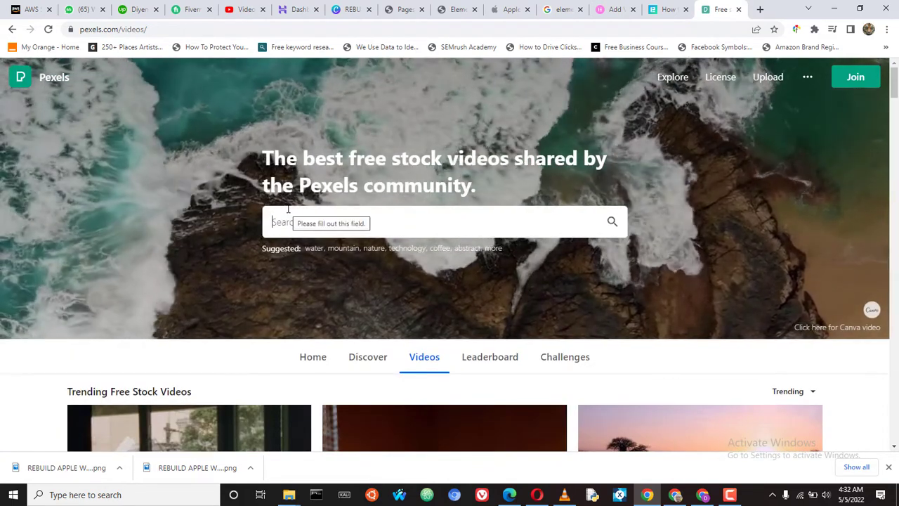
pyautogui.write('FIGHT')
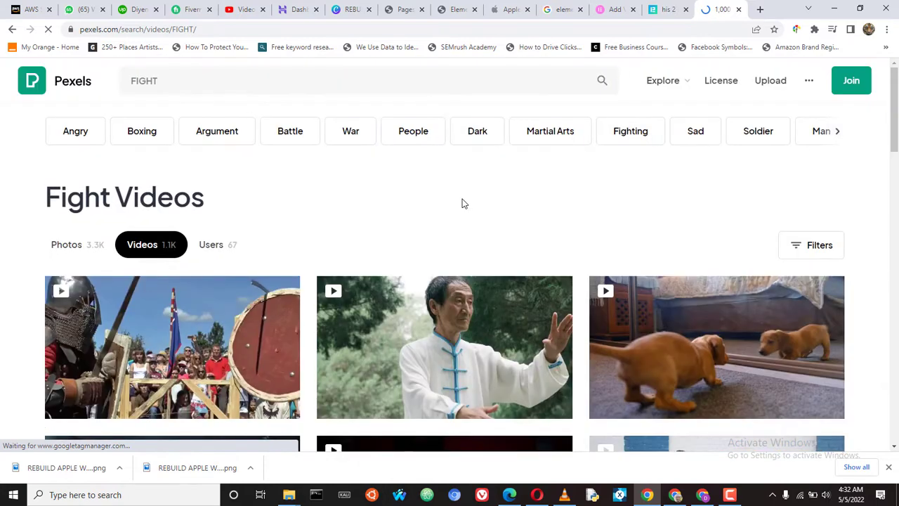
pyautogui.scroll(-2, 441, 205)
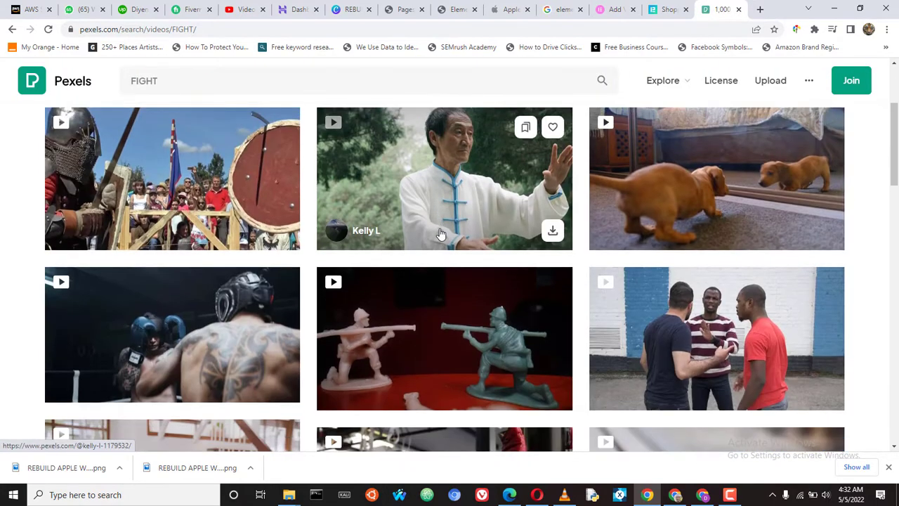
pyautogui.scroll(-3, 442, 234)
pyautogui.scroll(2, 261, 258)
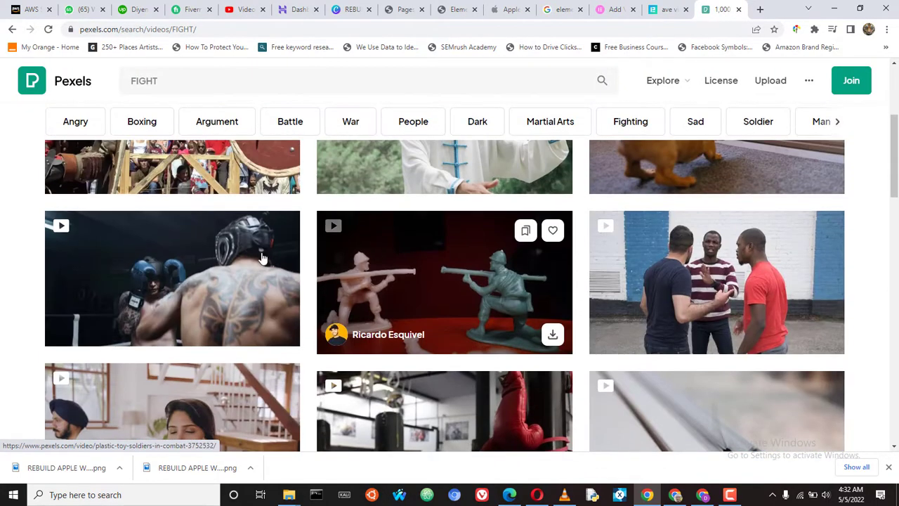
# - Open the boxing video of the tattooed fighter in a new tab, browse more fight results, and switch to the opened video
pyautogui.rightClick(211, 288)
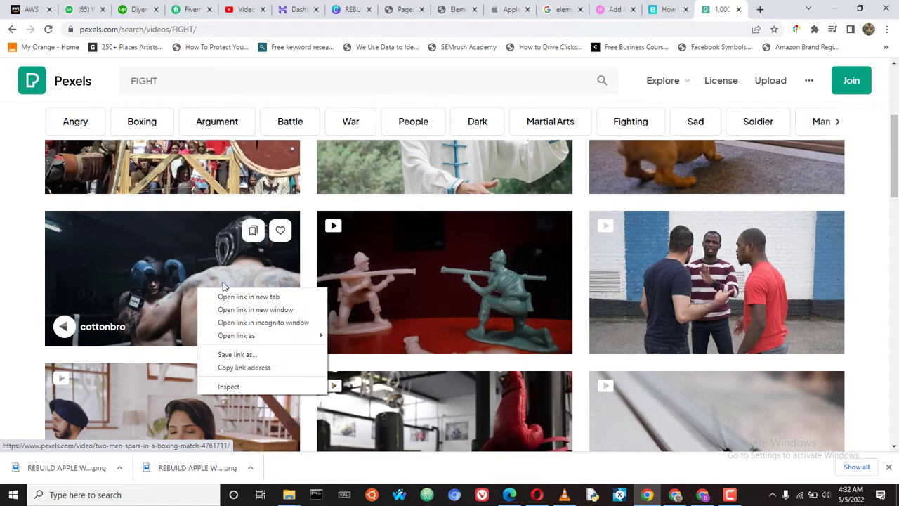
pyautogui.click(245, 296)
pyautogui.scroll(-2, 374, 297)
pyautogui.scroll(-4, 374, 297)
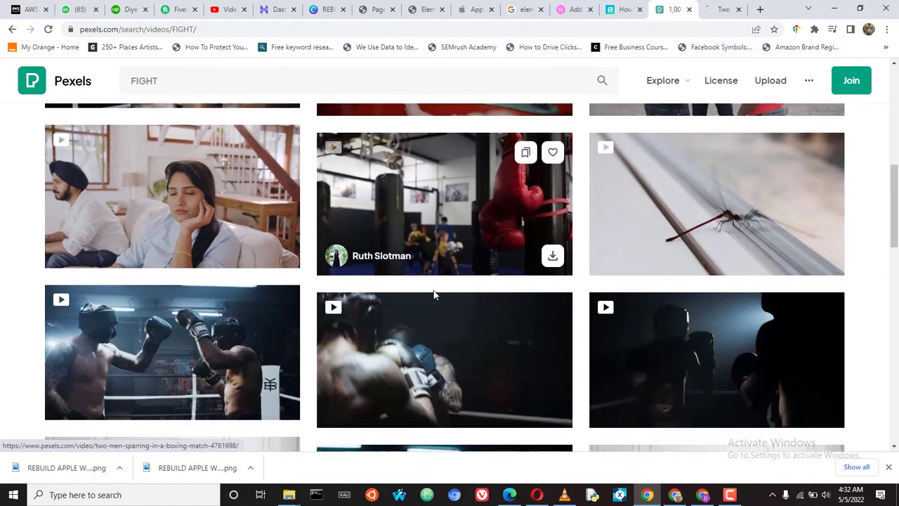
pyautogui.scroll(-2, 546, 271)
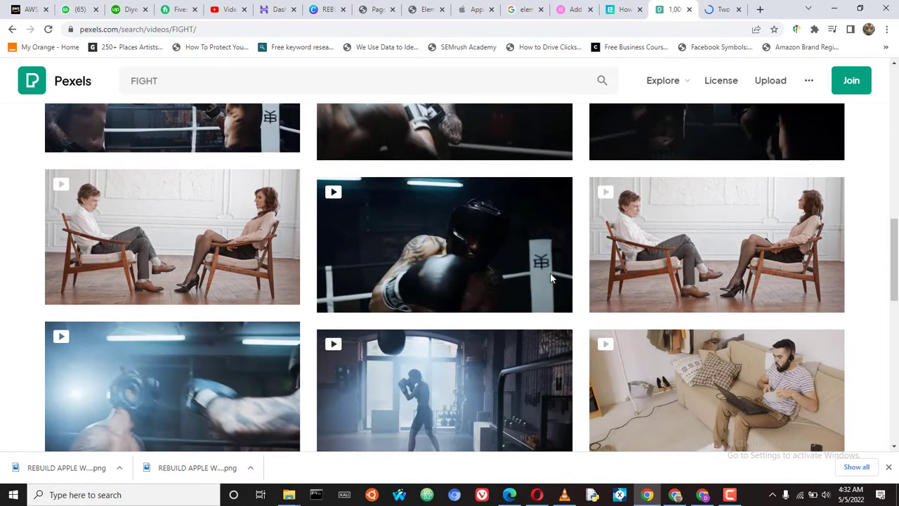
pyautogui.scroll(1, 545, 271)
pyautogui.click(716, 8)
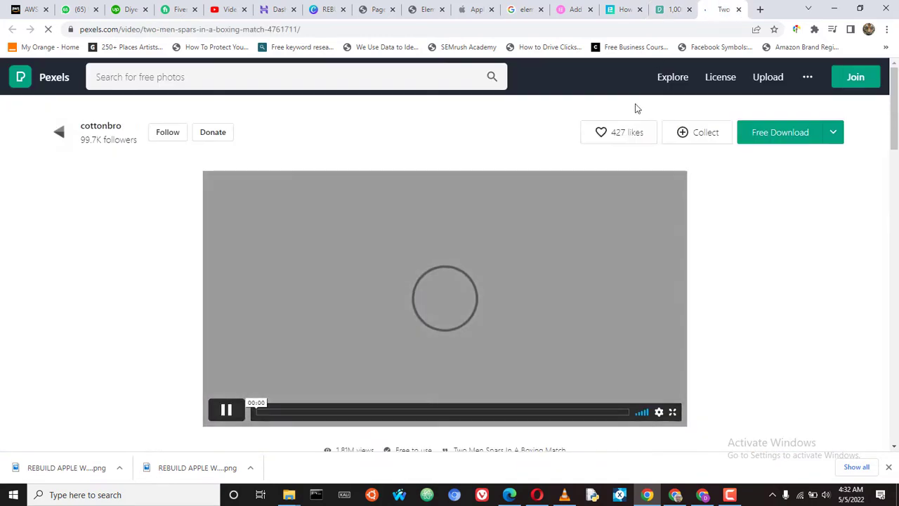
# - Play the preview of the boxing match video
pyautogui.click(326, 343)
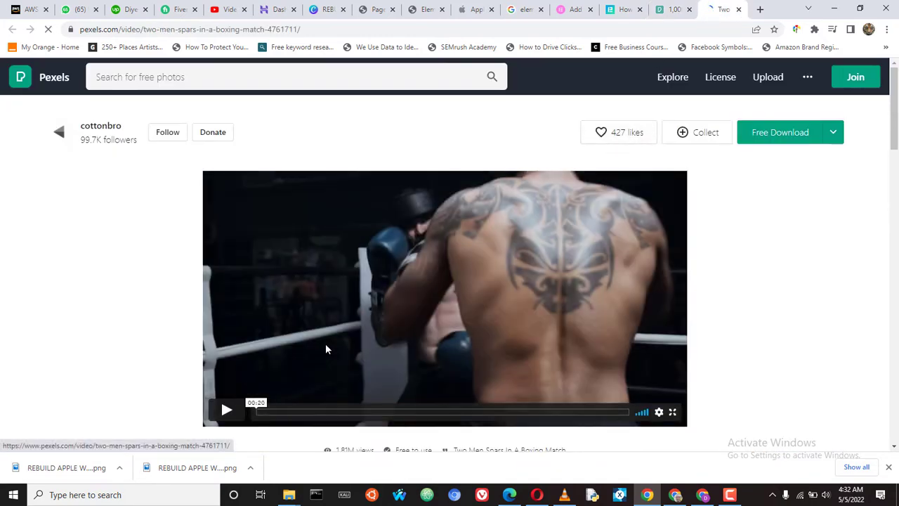
pyautogui.click(225, 411)
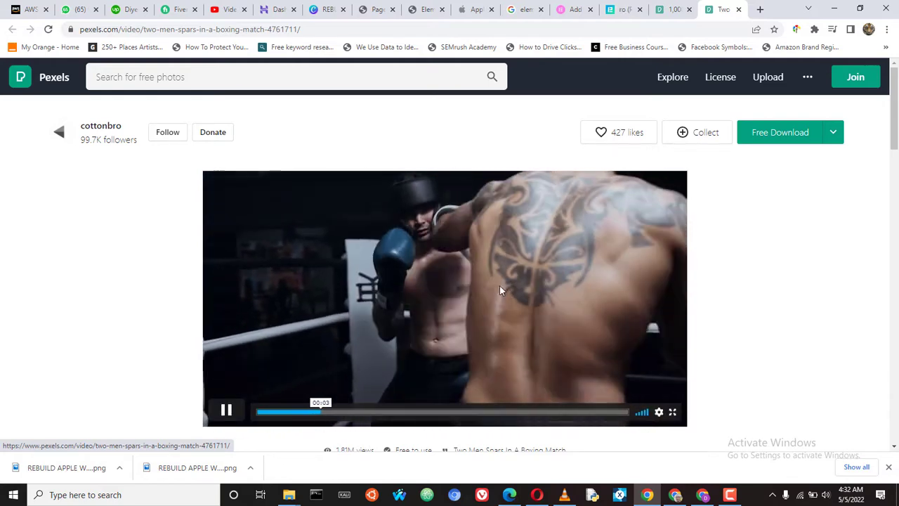
pyautogui.scroll(-1, 562, 253)
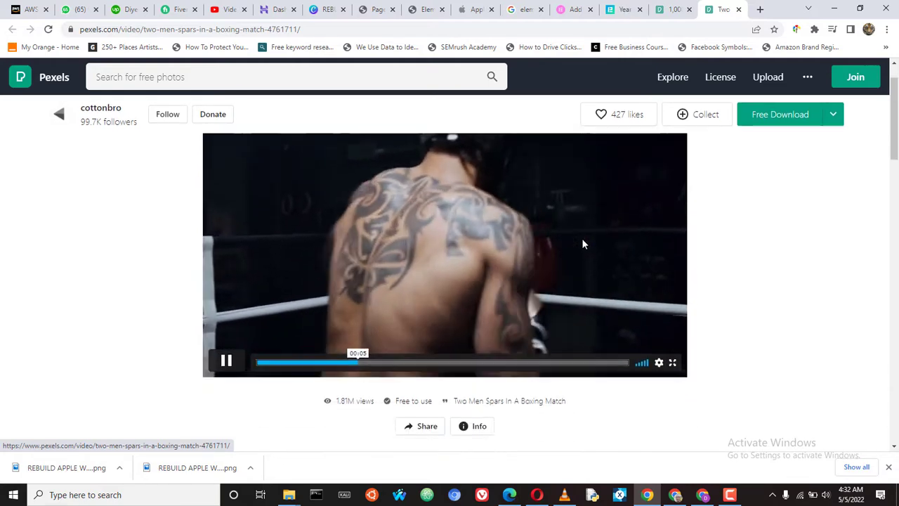
# - Download the boxing match video in the HD (1366 x 720) size
pyautogui.click(832, 121)
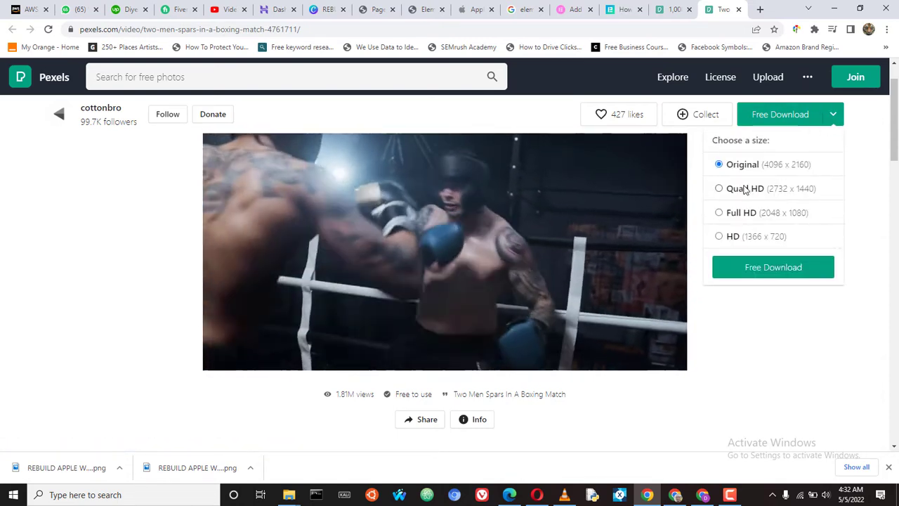
pyautogui.click(719, 213)
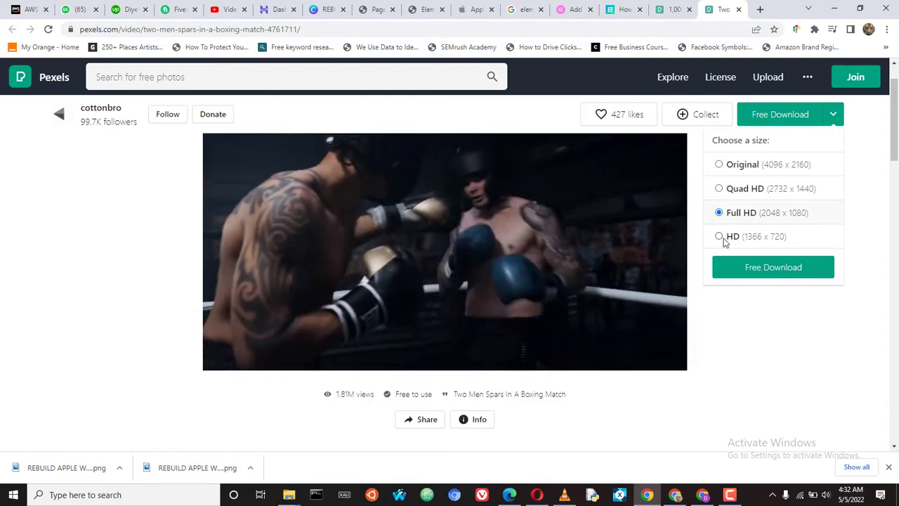
pyautogui.click(719, 236)
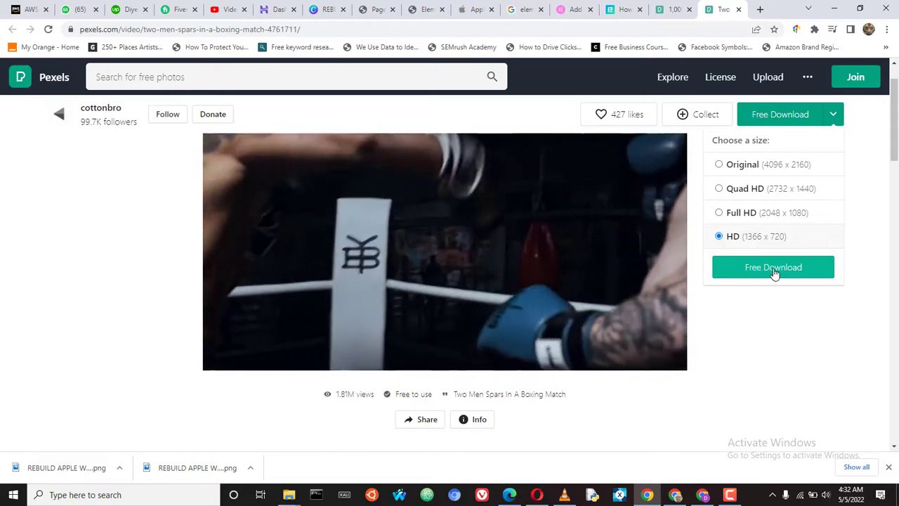
pyautogui.click(774, 273)
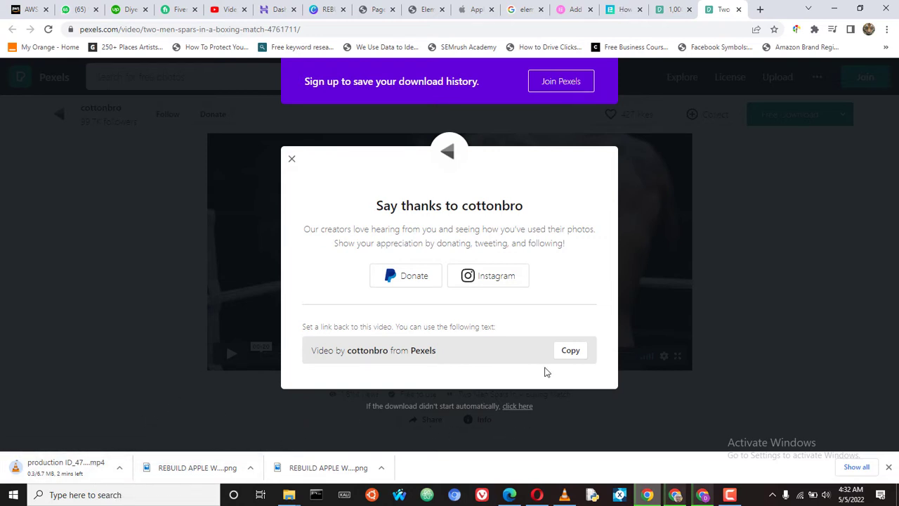
pyautogui.click(730, 495)
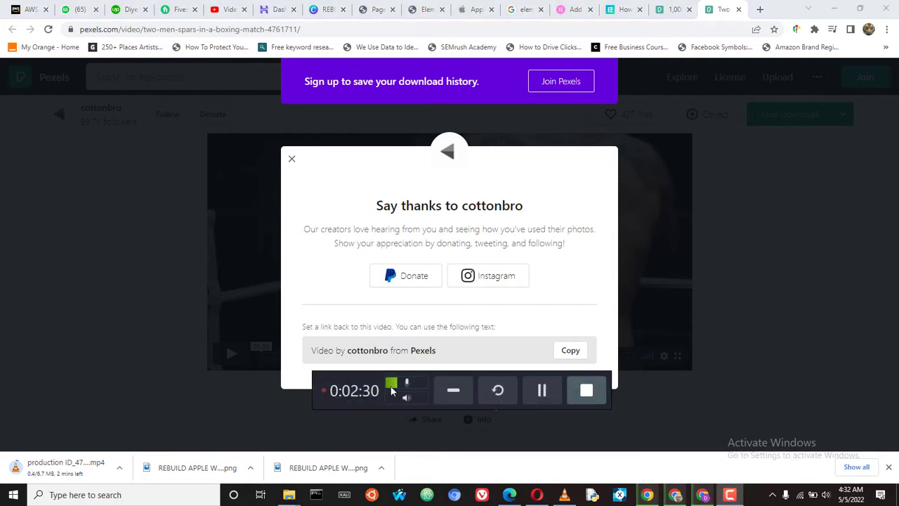
pyautogui.click(541, 390)
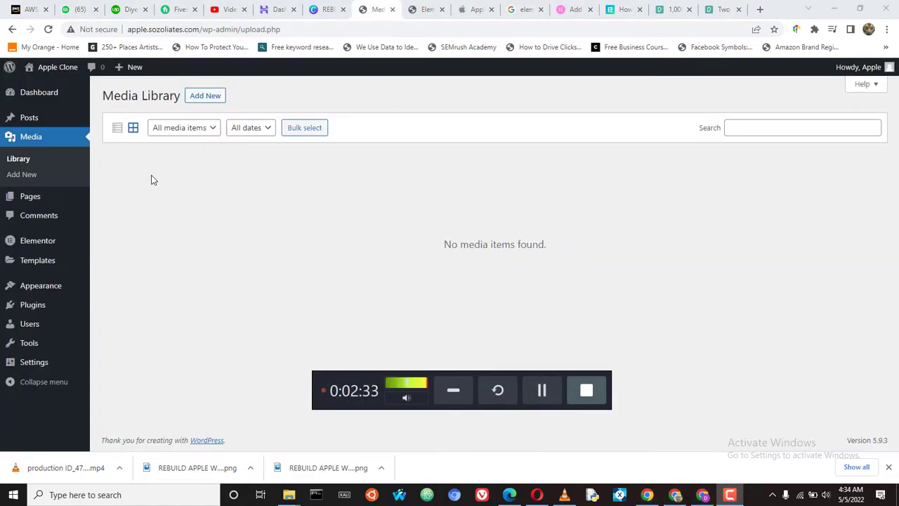
# - Upload the downloaded video production ID_4761711 to the WordPress Media Library
pyautogui.click(30, 139)
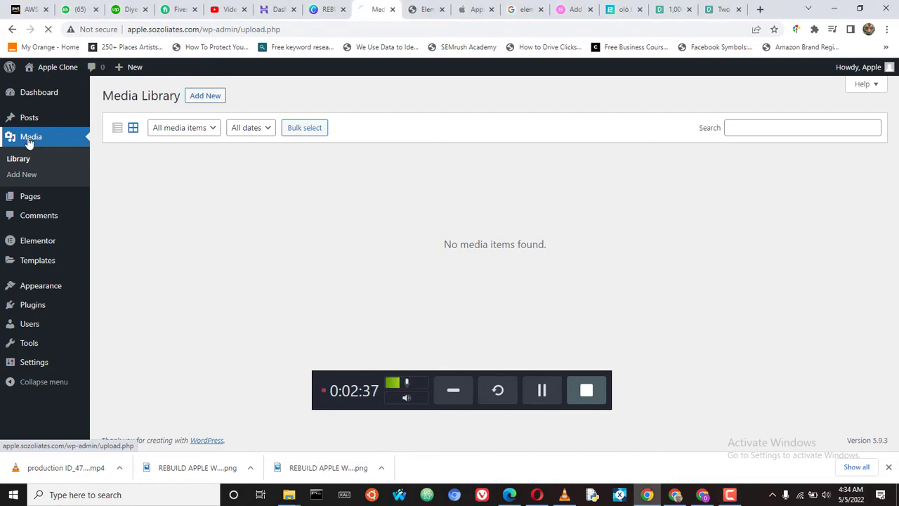
pyautogui.click(205, 97)
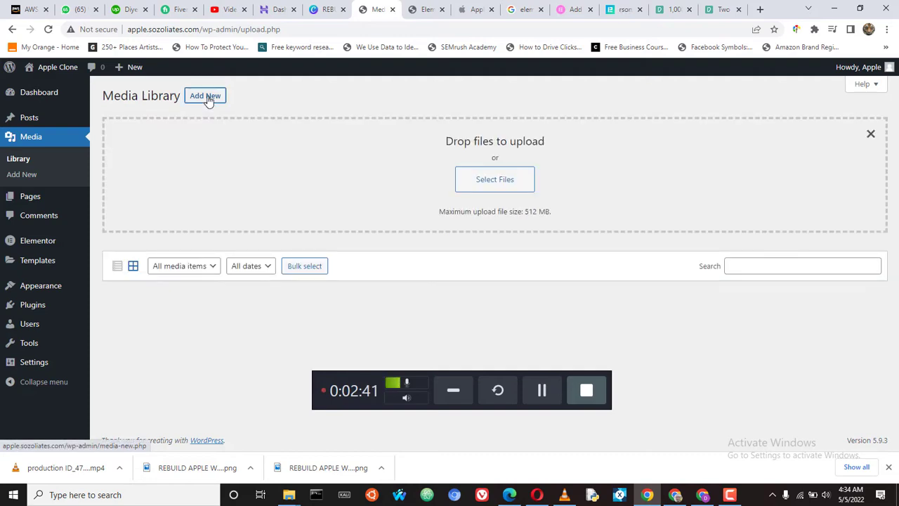
pyautogui.click(475, 184)
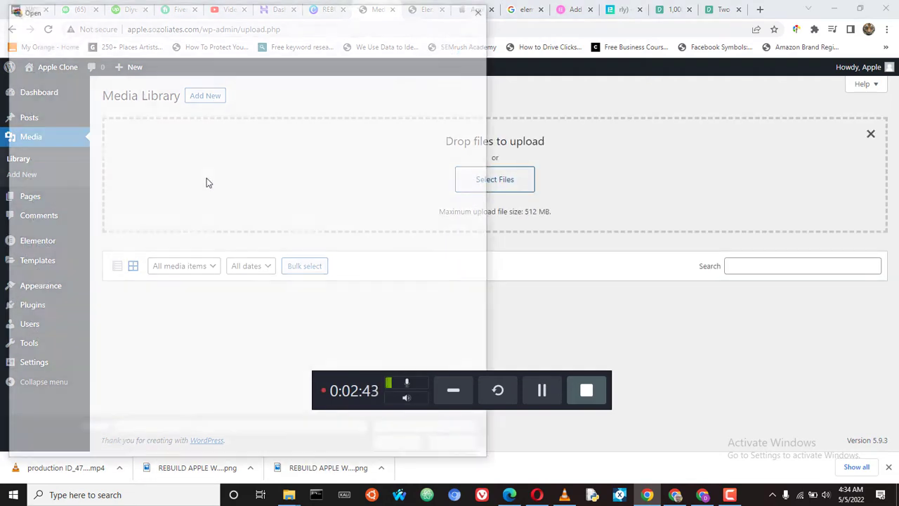
pyautogui.click(141, 121)
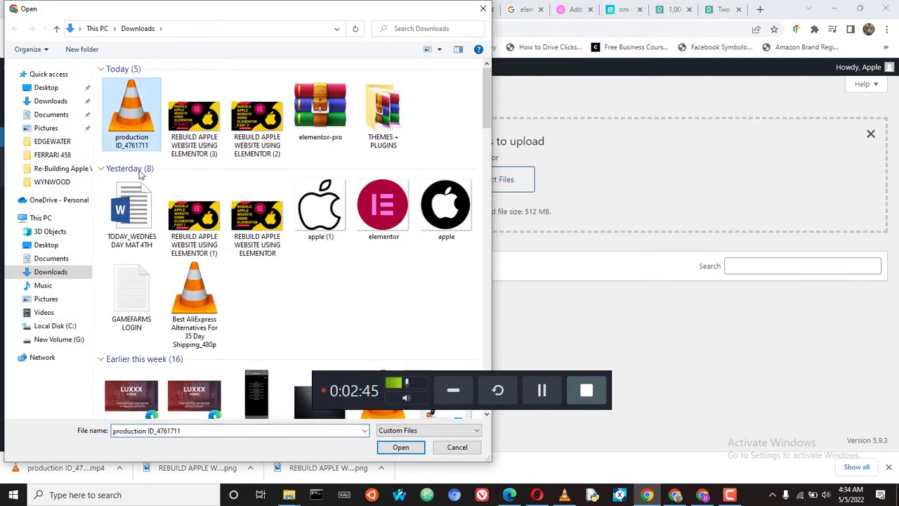
pyautogui.click(408, 444)
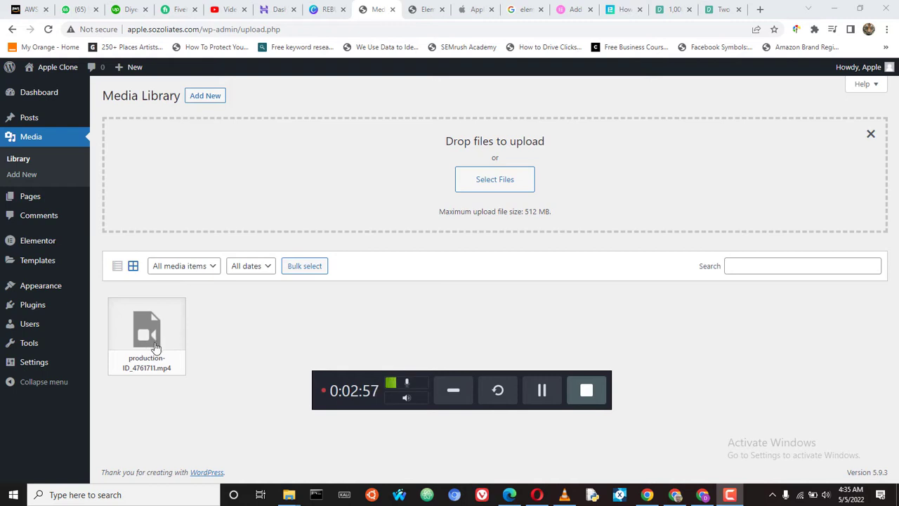
# - Open the attachment details of the uploaded boxing video and copy its file URL to the clipboard
pyautogui.click(160, 337)
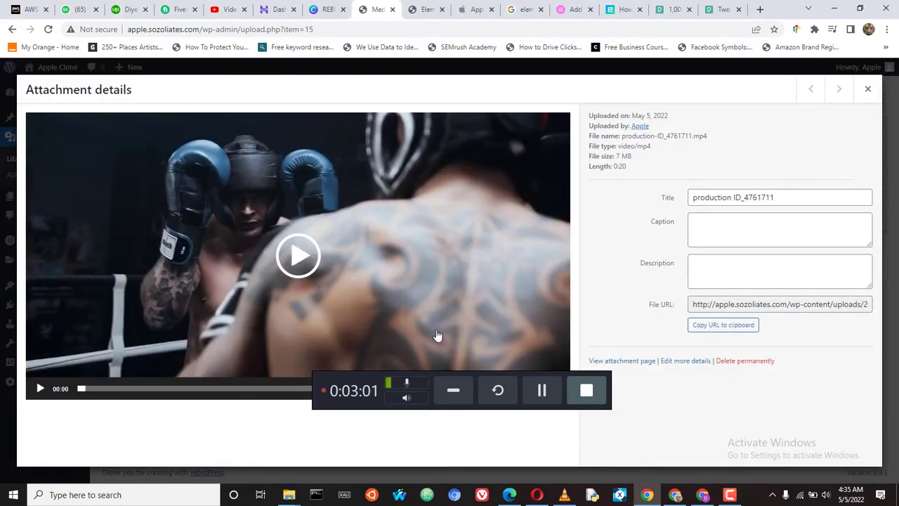
pyautogui.click(818, 307)
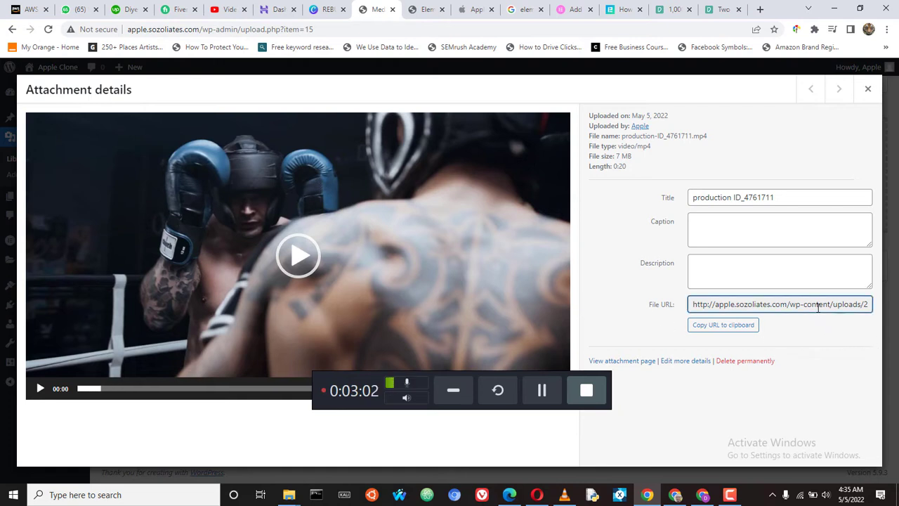
pyautogui.click(741, 326)
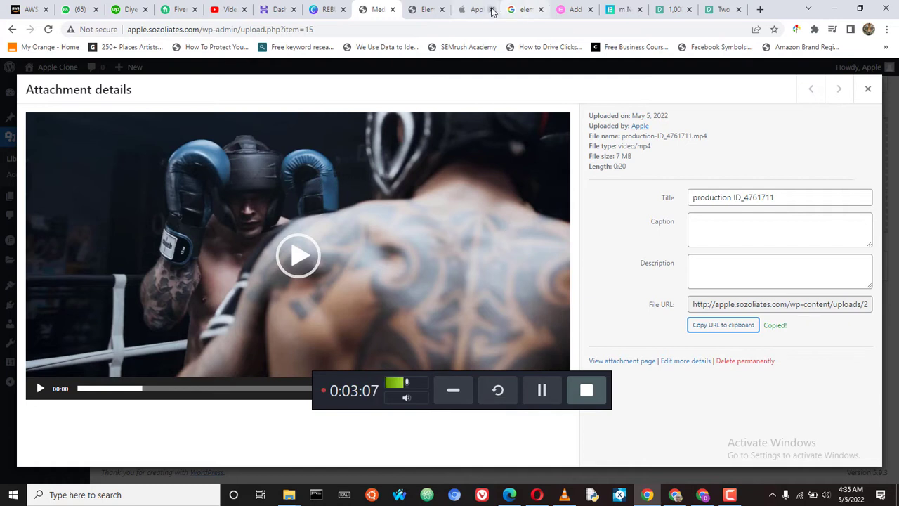
# - Return to the Elementor page editor and paste the copied file URL as the section's background video link
pyautogui.click(425, 9)
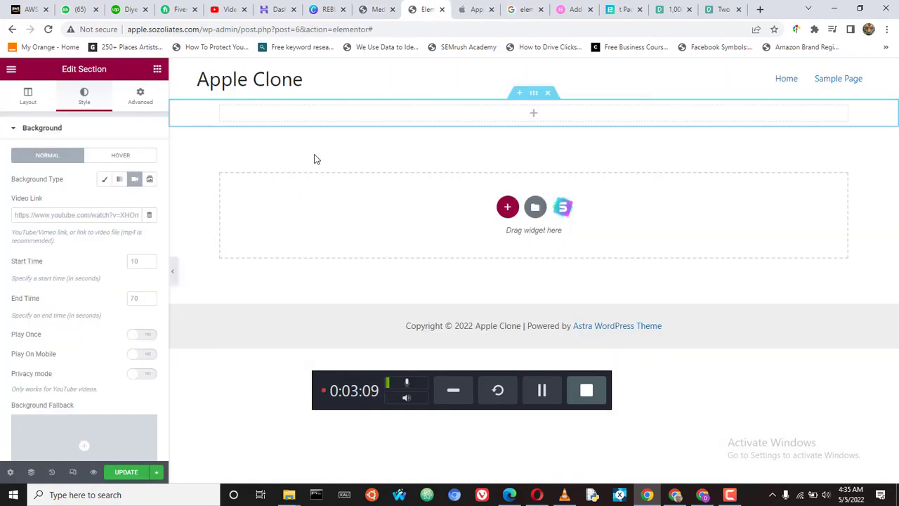
pyautogui.click(70, 216)
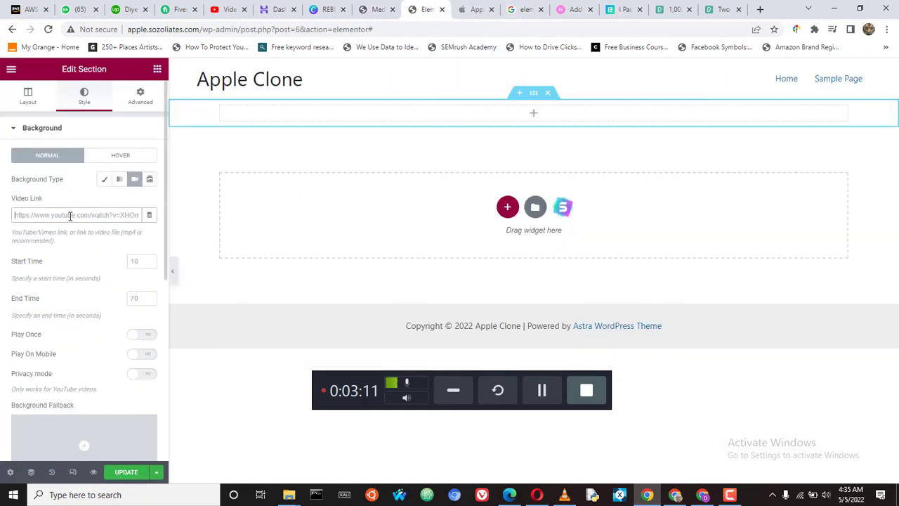
pyautogui.rightClick(76, 215)
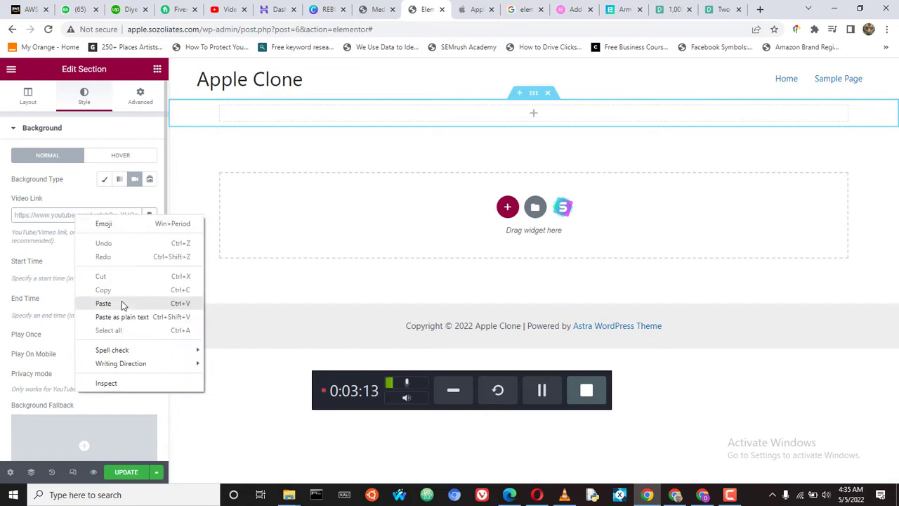
pyautogui.click(122, 300)
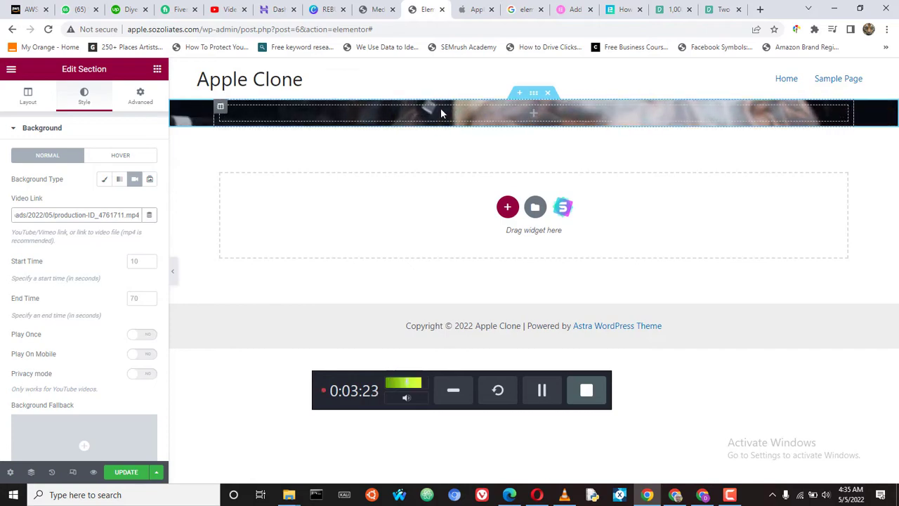
# - Compare the video section with the hero section on apple.com, and save the Elementor page
pyautogui.click(482, 11)
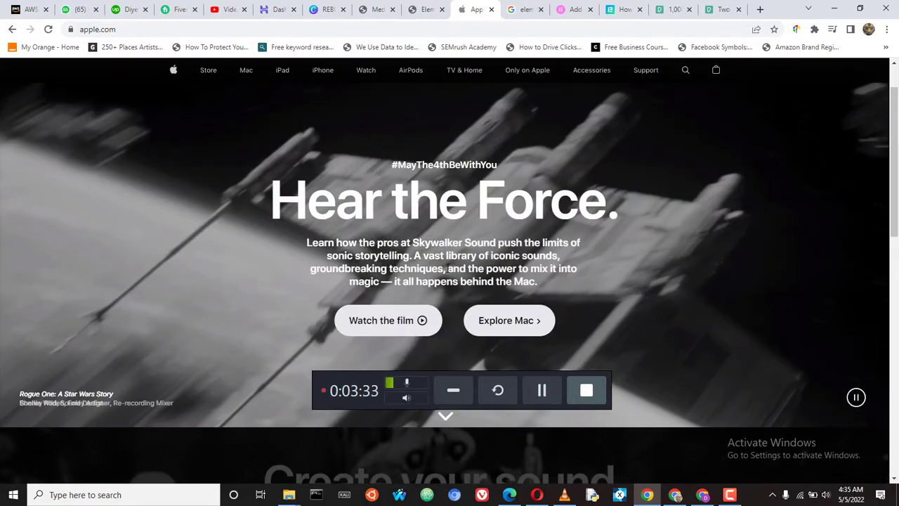
pyautogui.click(424, 10)
pyautogui.click(475, 12)
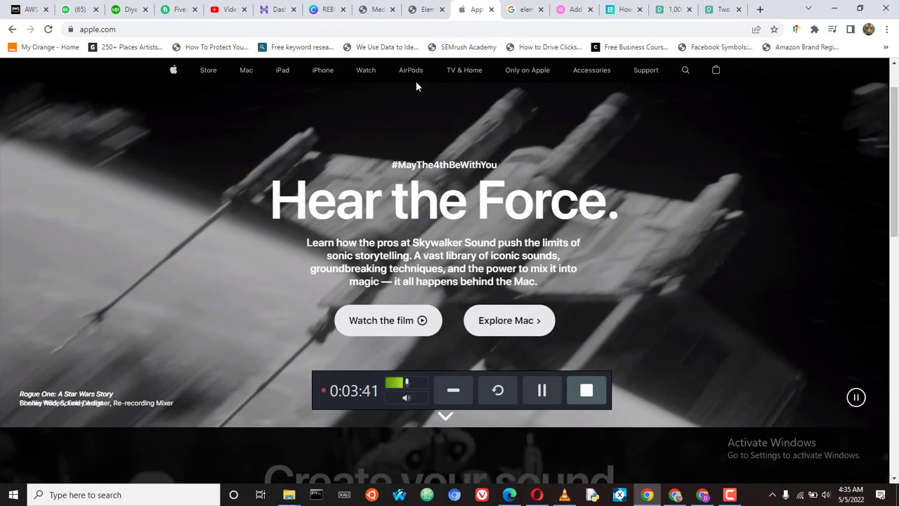
pyautogui.click(417, 13)
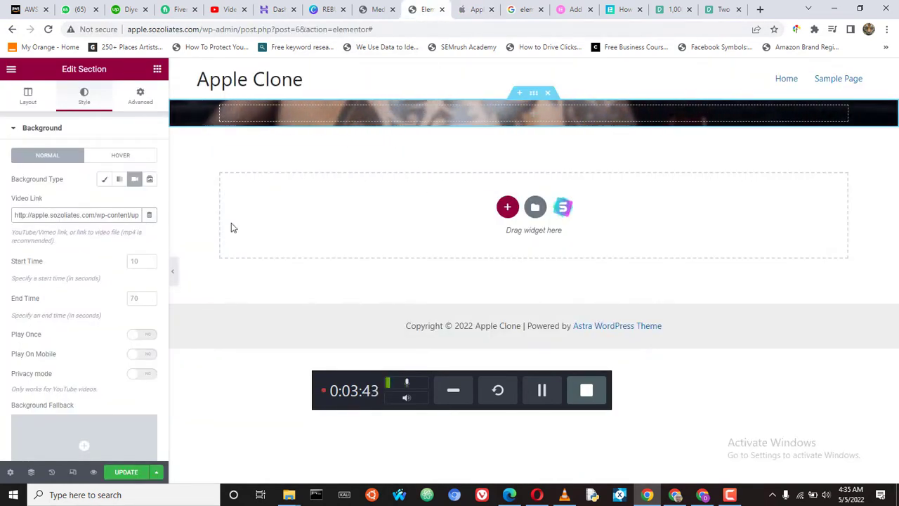
pyautogui.click(127, 471)
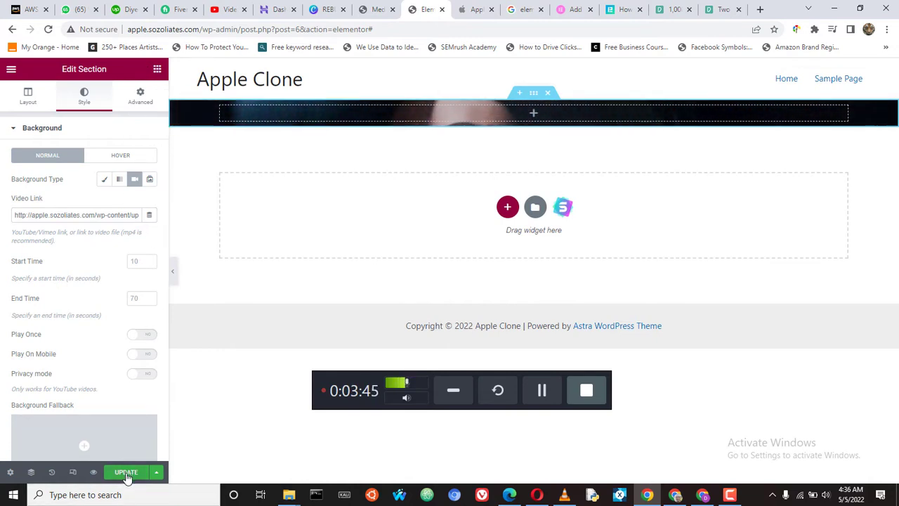
# - Add a Heading widget inside the video background section and title it "#MayTheLordBeWithYou"
pyautogui.click(158, 70)
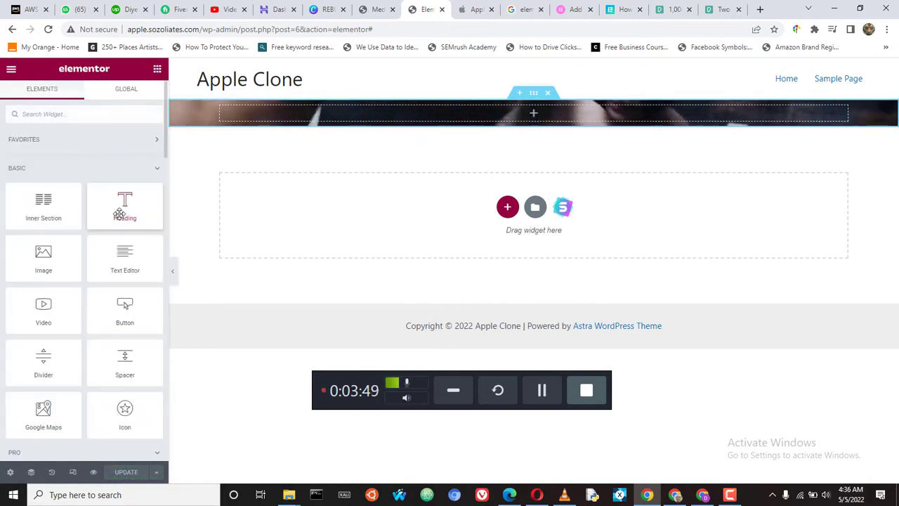
pyautogui.moveTo(124, 208); pyautogui.dragTo(433, 122)
pyautogui.moveTo(375, 140); pyautogui.dragTo(119, 200)
pyautogui.moveTo(116, 259); pyautogui.dragTo(116, 241)
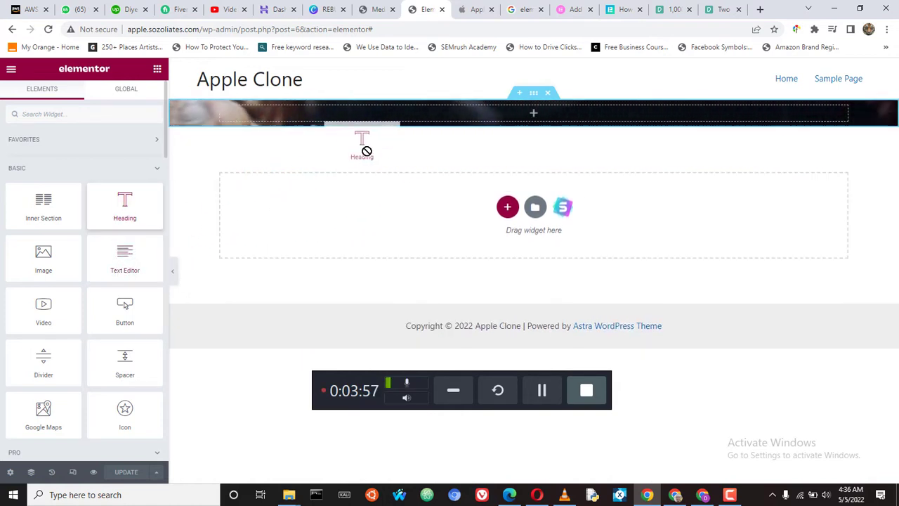
pyautogui.moveTo(507, 114); pyautogui.dragTo(507, 115)
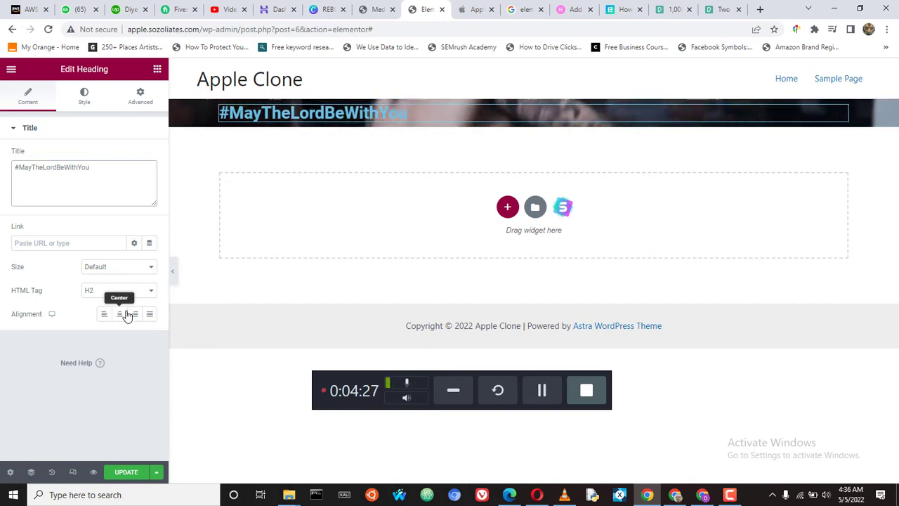
# - Center the #MayTheLordBeWithYou heading and set its text color to white
pyautogui.click(85, 95)
pyautogui.click(150, 158)
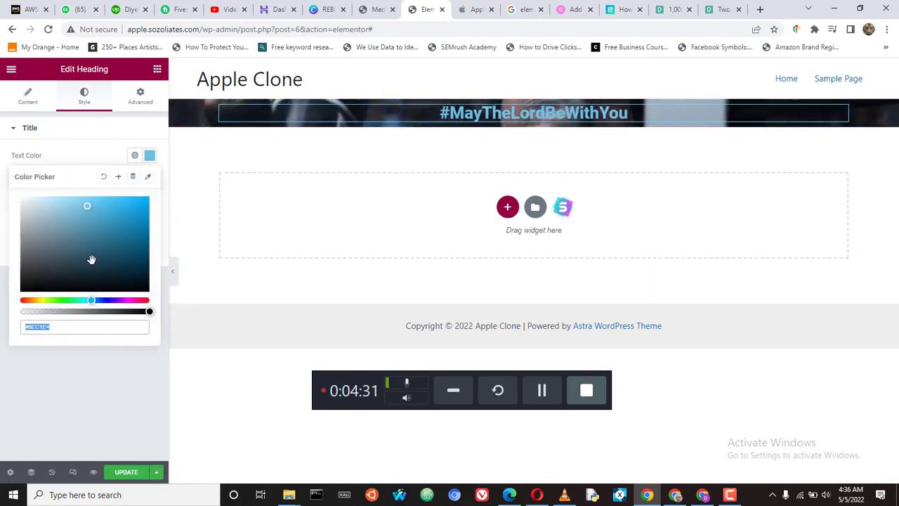
pyautogui.click(110, 360)
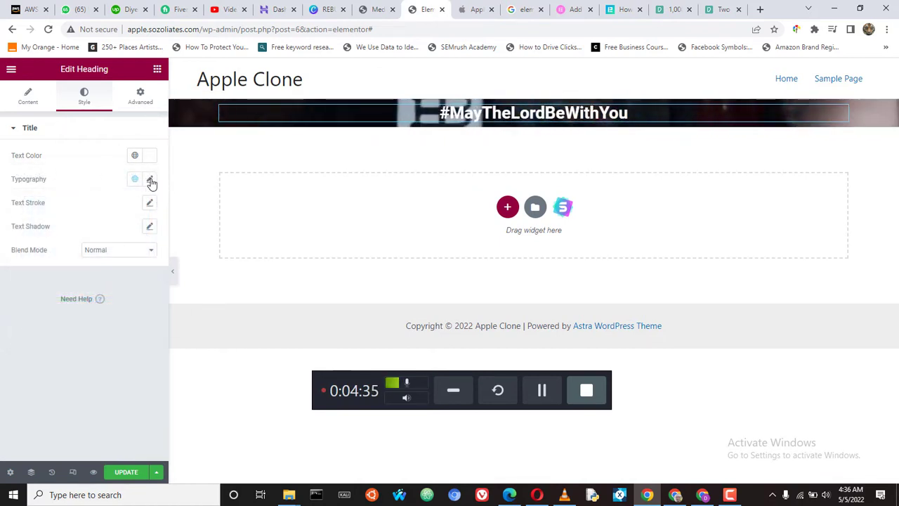
# - Set the heading's typography font family to Poppins
pyautogui.click(150, 181)
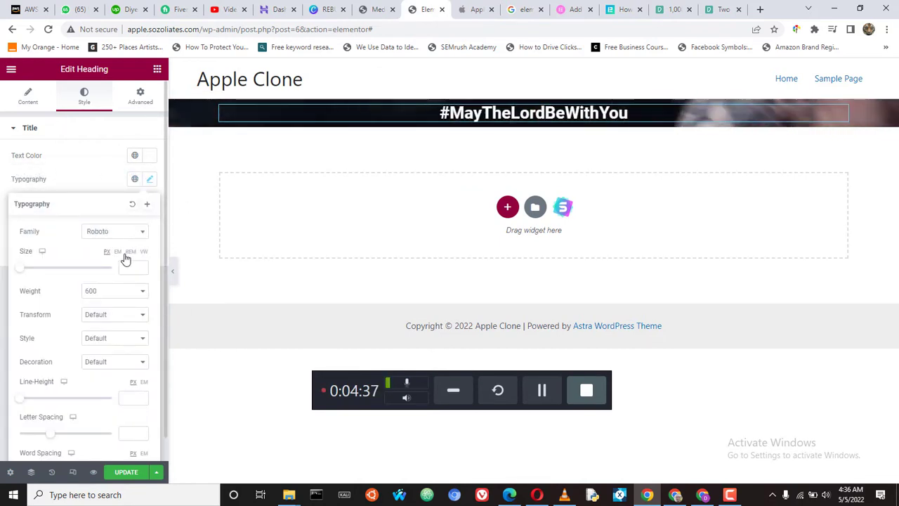
pyautogui.click(112, 232)
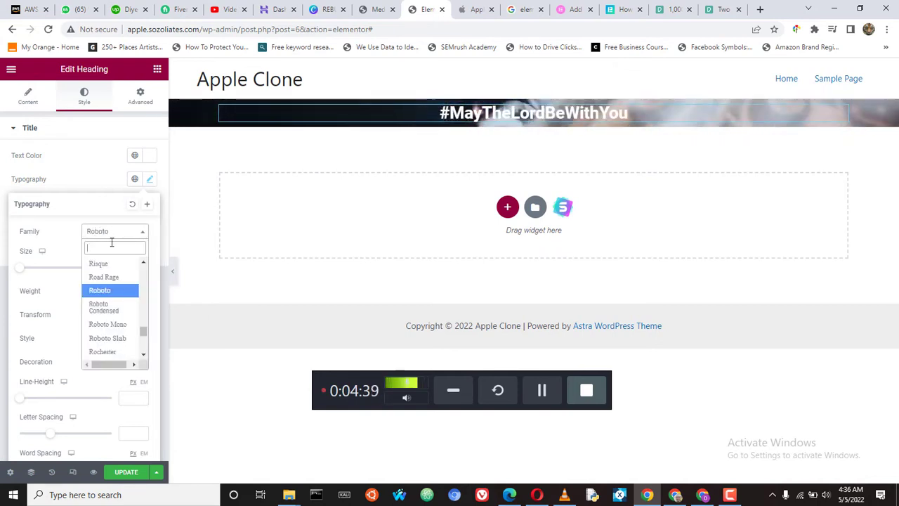
pyautogui.write('popp')
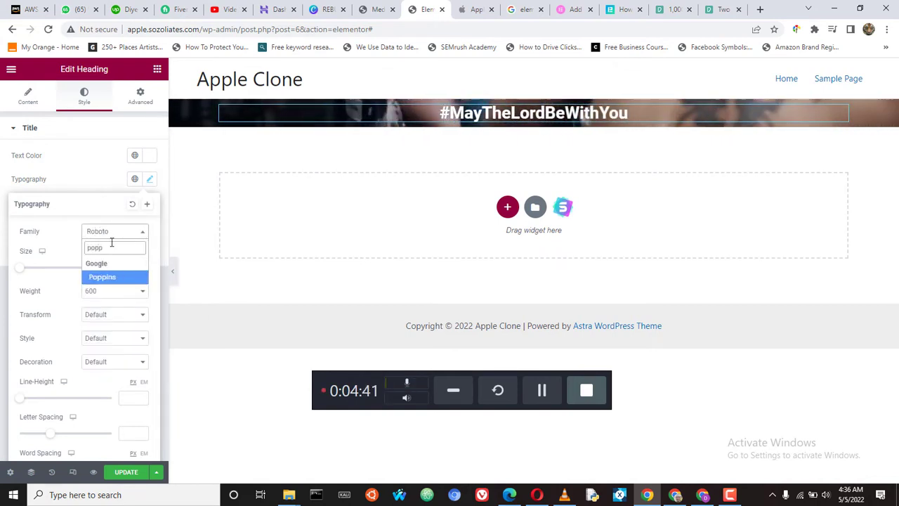
pyautogui.press('Return')
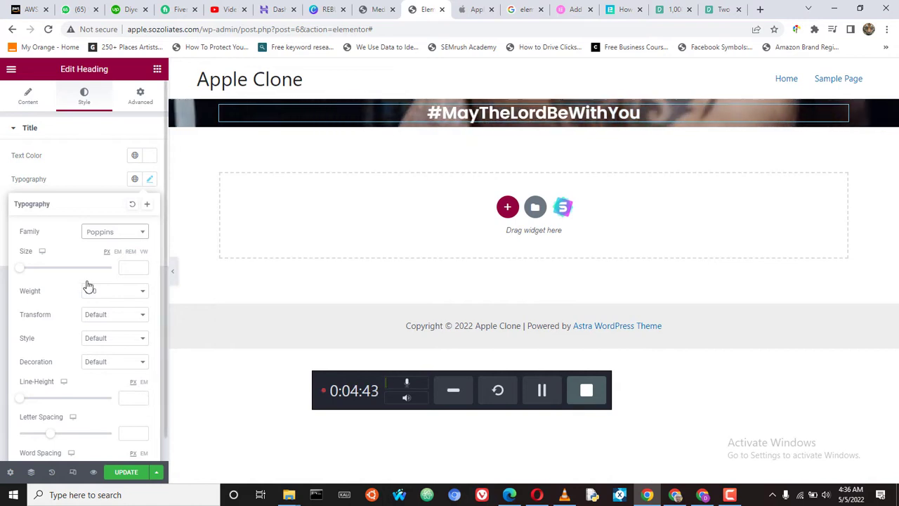
# - Set the heading's font size to 18 px and compare it with the hero text on apple.com
pyautogui.click(141, 266)
pyautogui.click(141, 264)
pyautogui.click(141, 264)
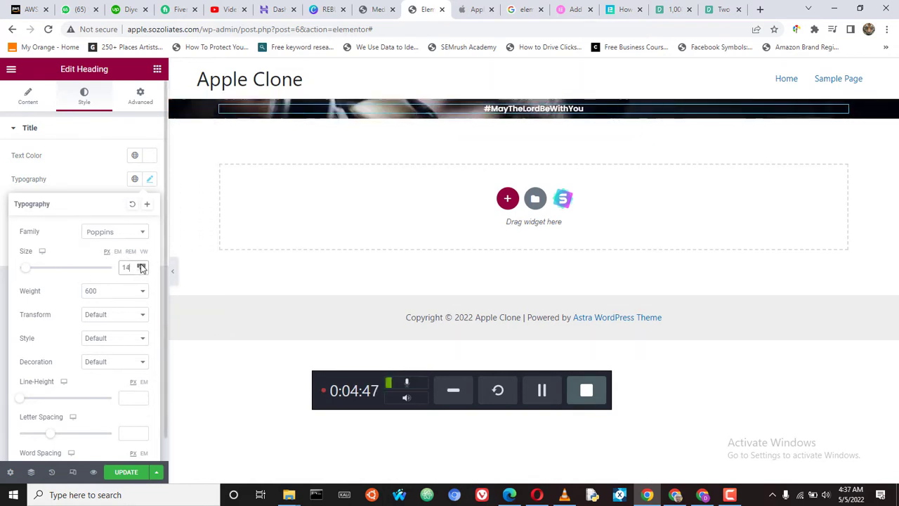
pyautogui.click(140, 264)
pyautogui.click(140, 264)
pyautogui.click(140, 264)
pyautogui.click(142, 266)
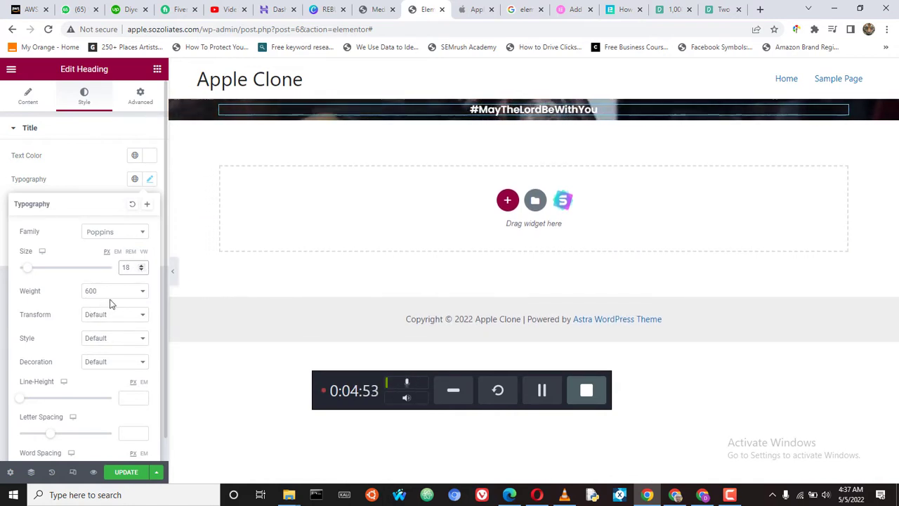
pyautogui.click(474, 9)
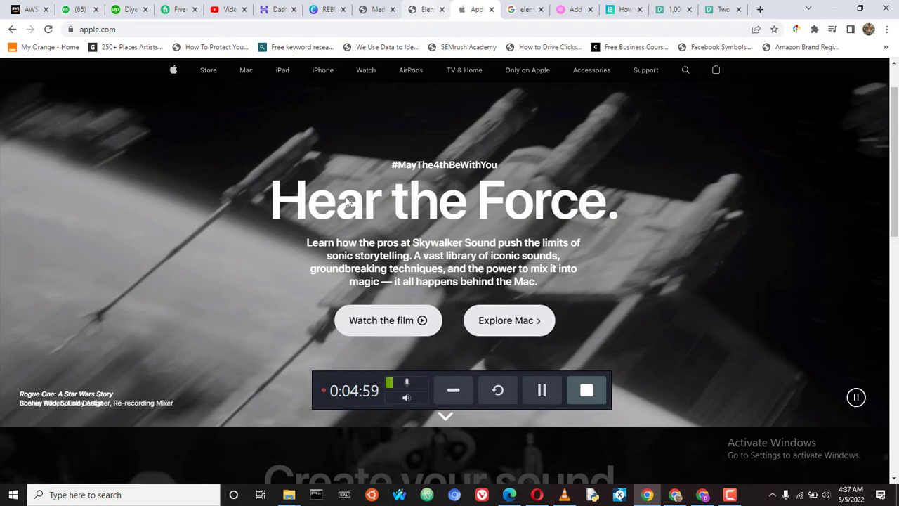
pyautogui.click(424, 9)
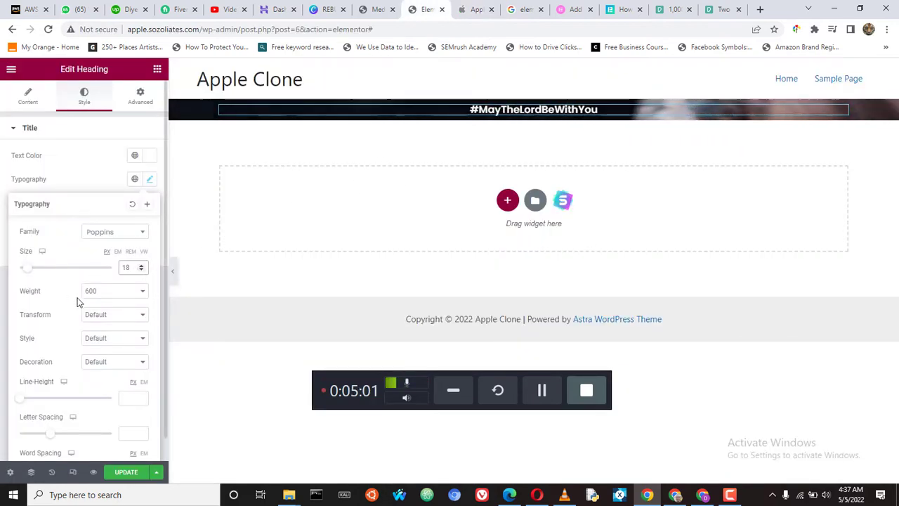
# - Check the hero title on apple.com, then add a Heading widget below #MayTheLordBeWithYou and title it "Hear The Force"
pyautogui.click(476, 10)
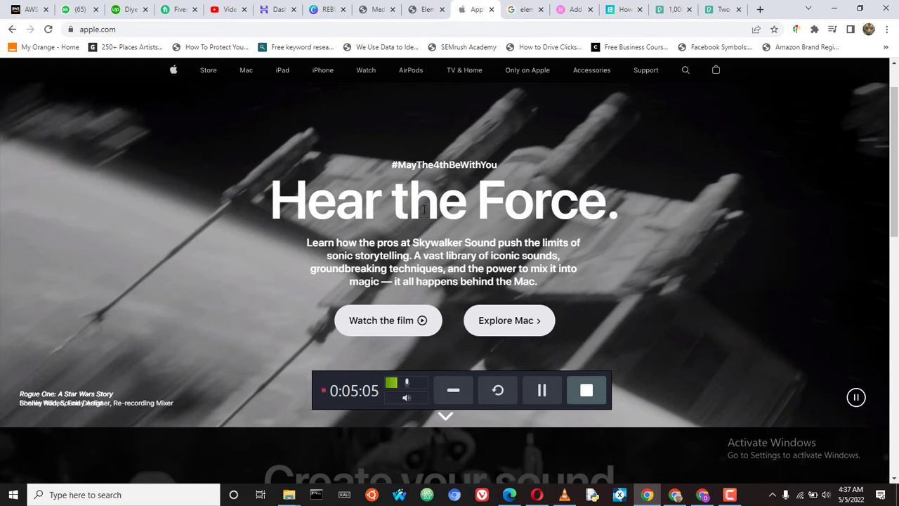
pyautogui.click(421, 9)
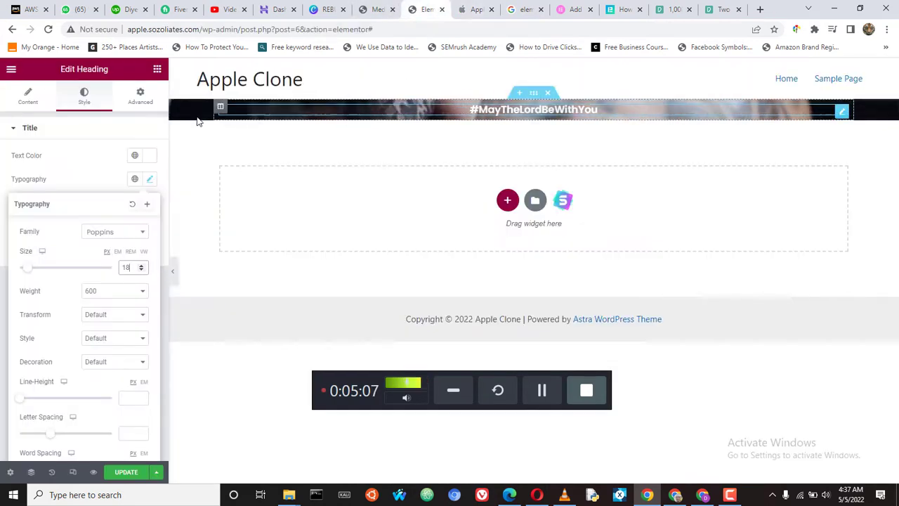
pyautogui.click(157, 69)
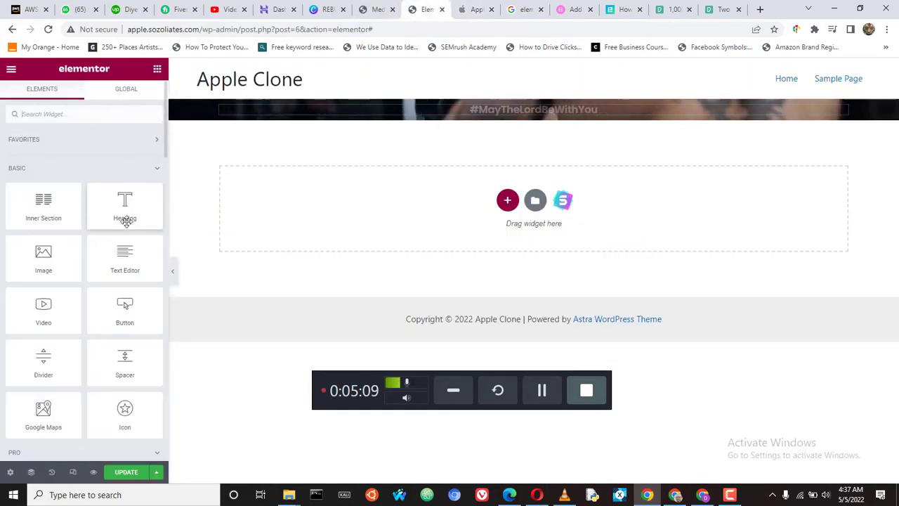
pyautogui.moveTo(128, 215); pyautogui.dragTo(527, 123)
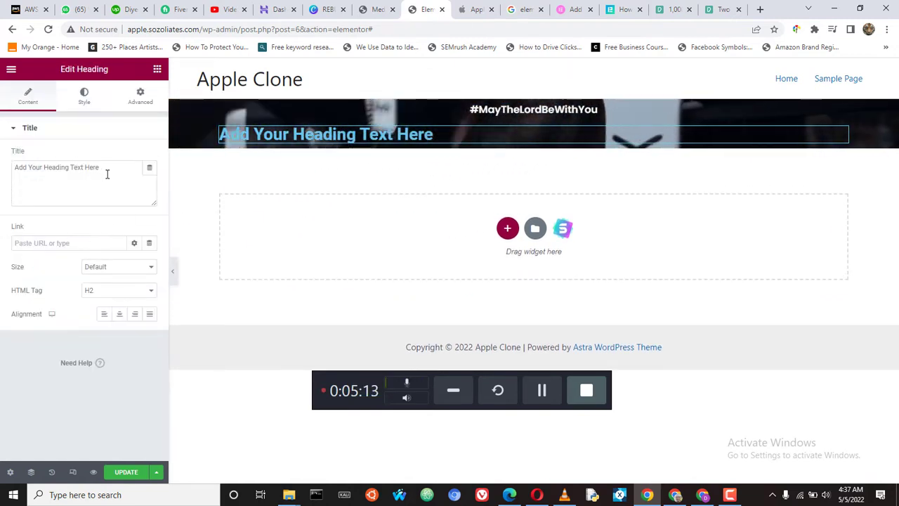
pyautogui.moveTo(106, 172); pyautogui.dragTo(3, 180)
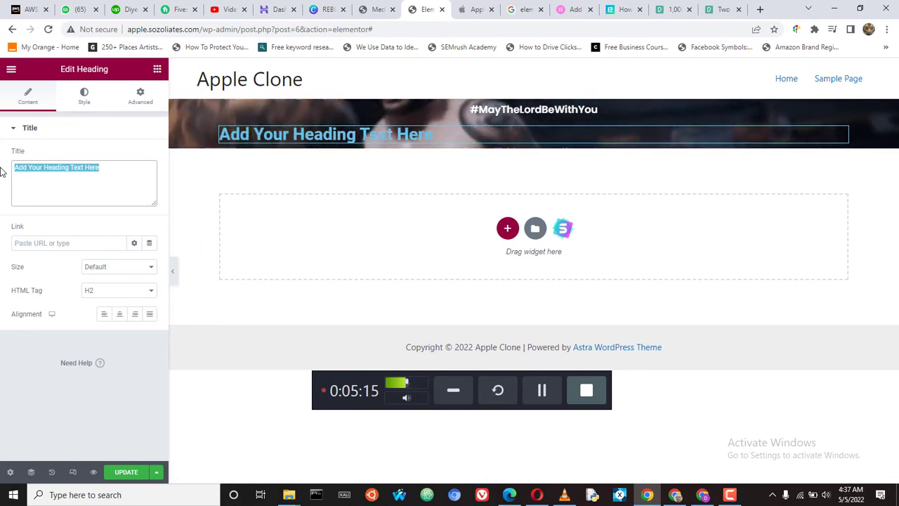
pyautogui.write('Hear Th')
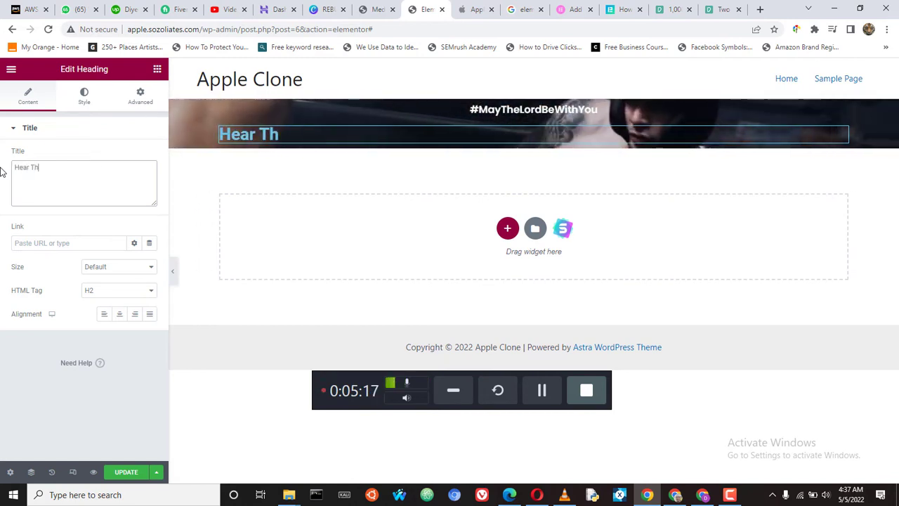
pyautogui.write('e Force')
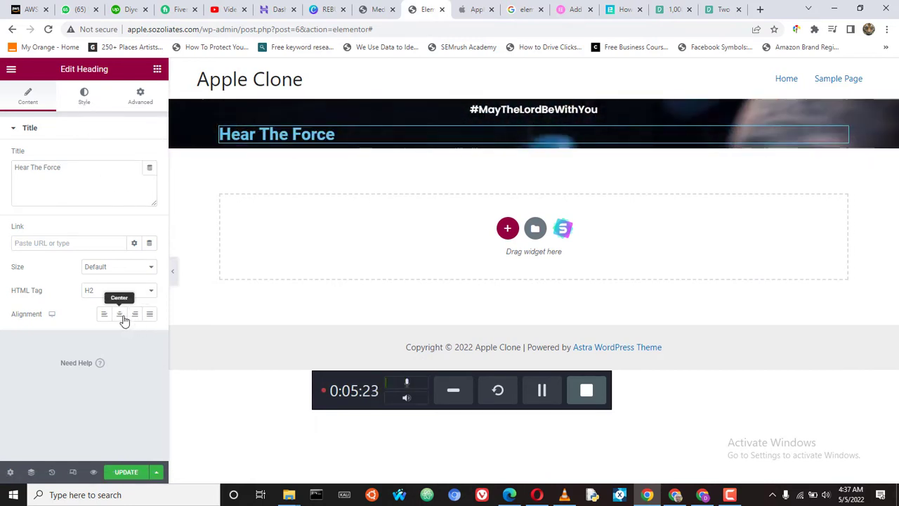
# - Center the Hear The Force heading and set its text color to white
pyautogui.click(84, 98)
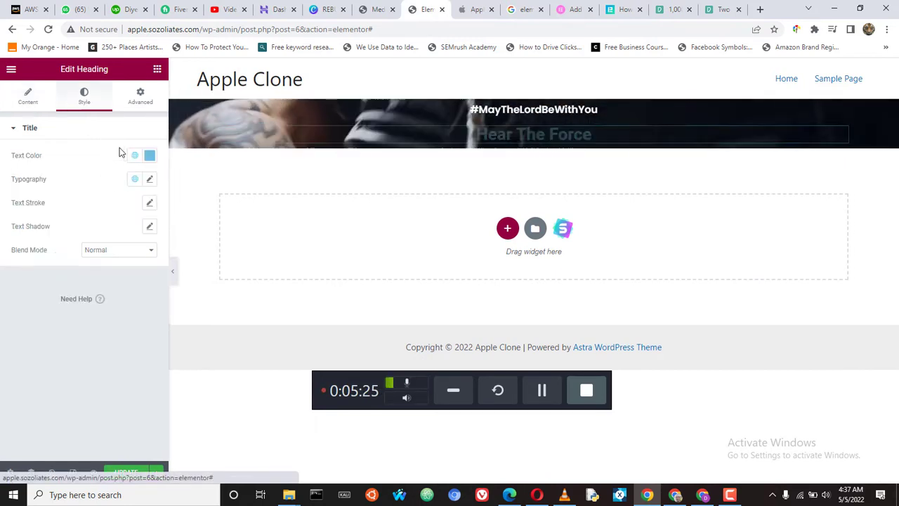
pyautogui.click(149, 155)
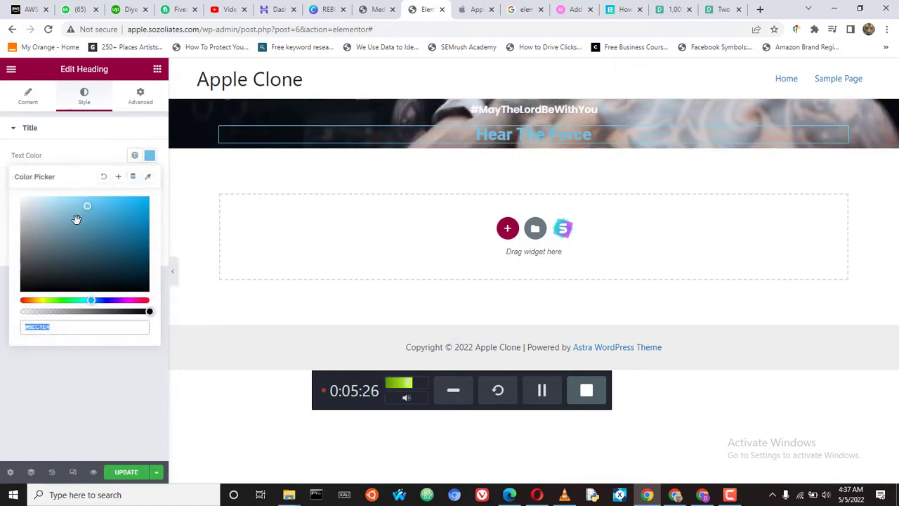
pyautogui.click(2, 169)
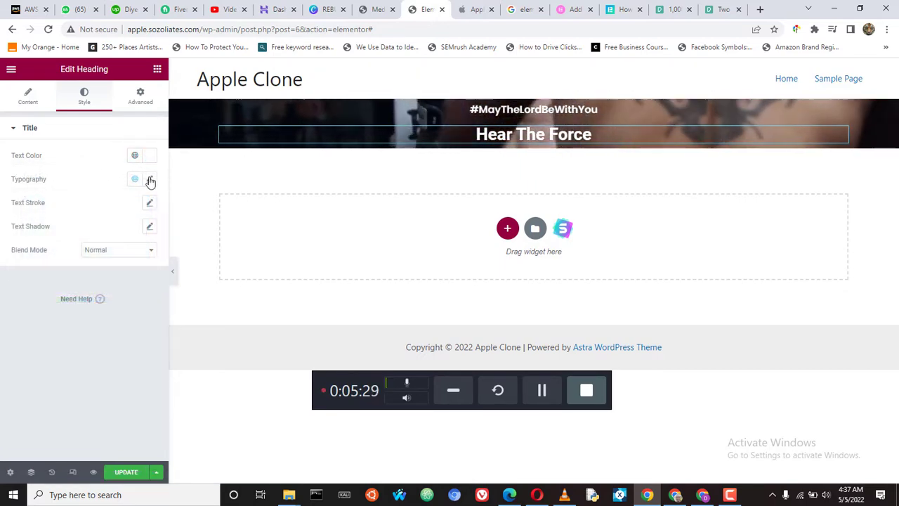
# - Set the Hear The Force heading's typography font family to Poppins
pyautogui.click(150, 179)
pyautogui.click(120, 234)
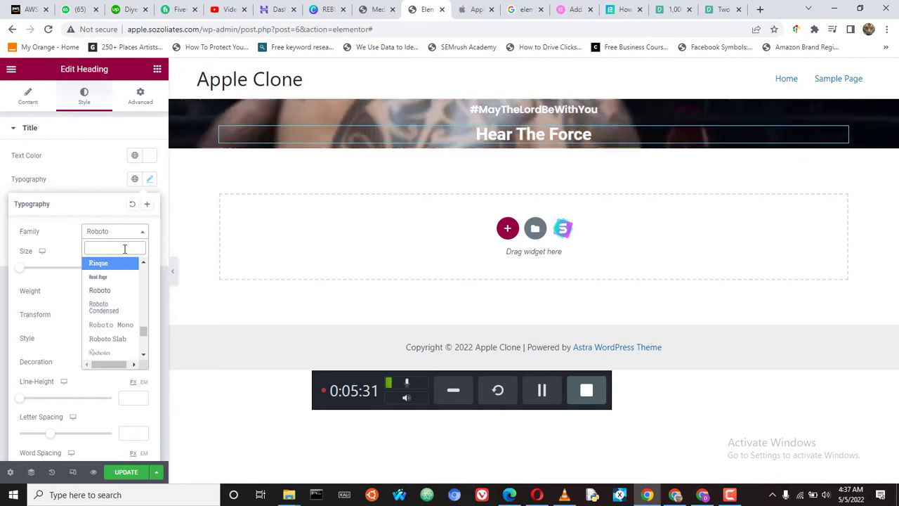
pyautogui.write('popp')
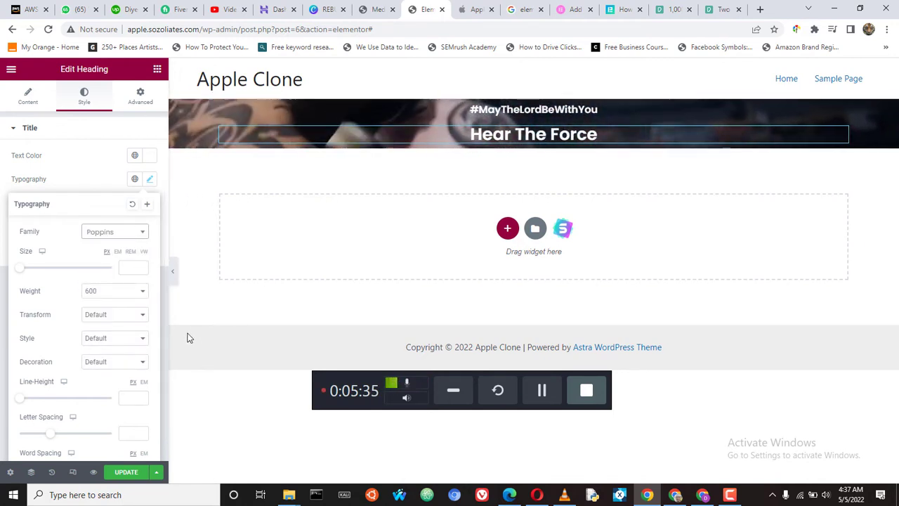
# - Try a 40 px font size on the Hear The Force heading and compare it with the apple.com hero title
pyautogui.click(130, 265)
pyautogui.write('30')
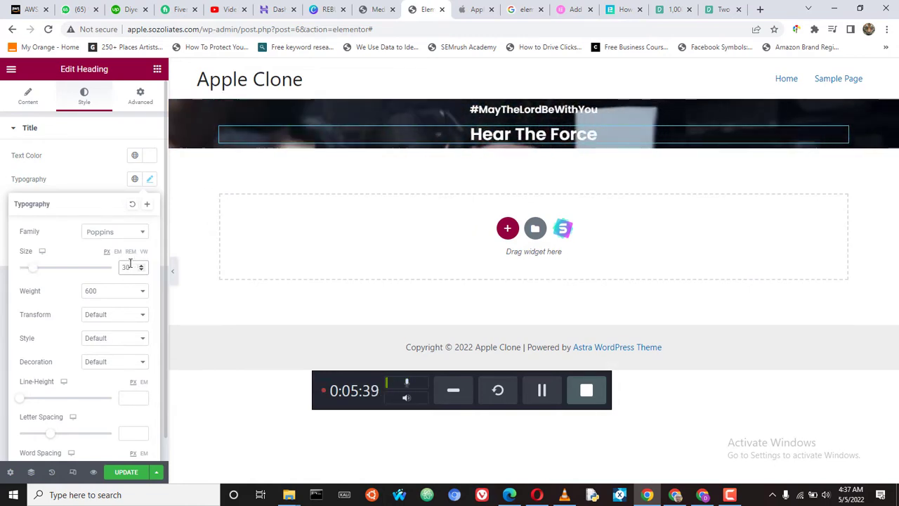
pyautogui.press('BackSpace')
pyautogui.press('BackSpace')
pyautogui.write('40')
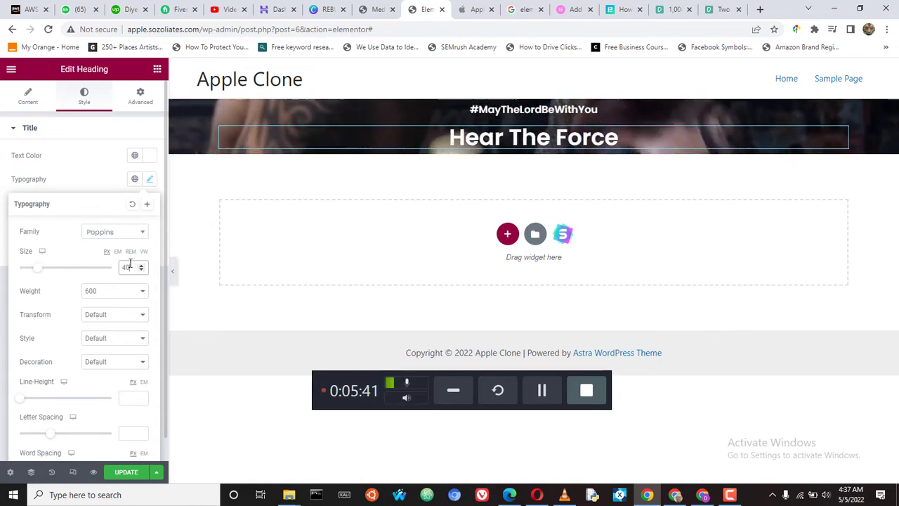
pyautogui.click(472, 9)
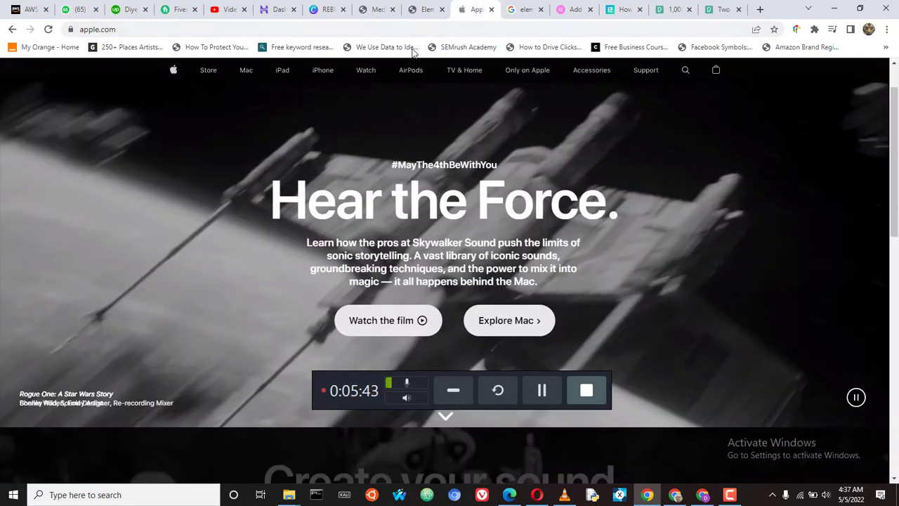
pyautogui.click(419, 16)
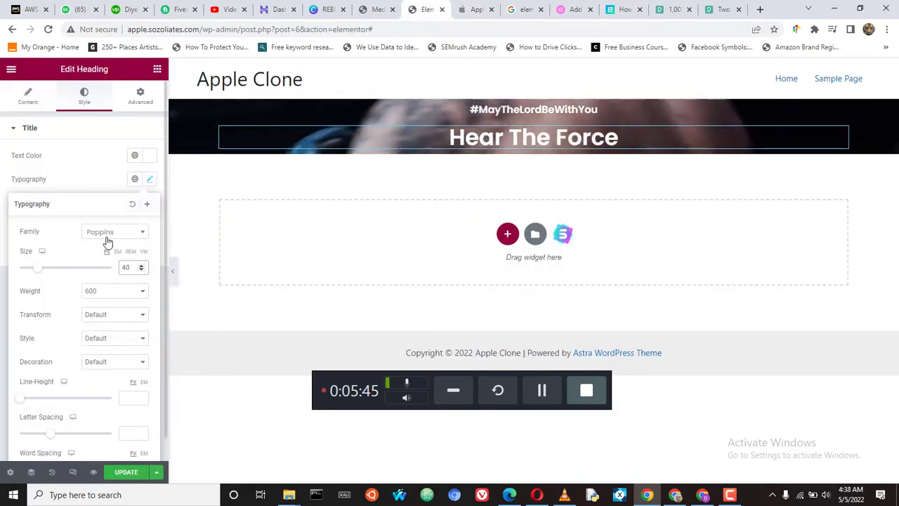
# - Try a 60 px font size on the Hear The Force heading and compare it with the apple.com hero title
pyautogui.doubleClick(125, 267)
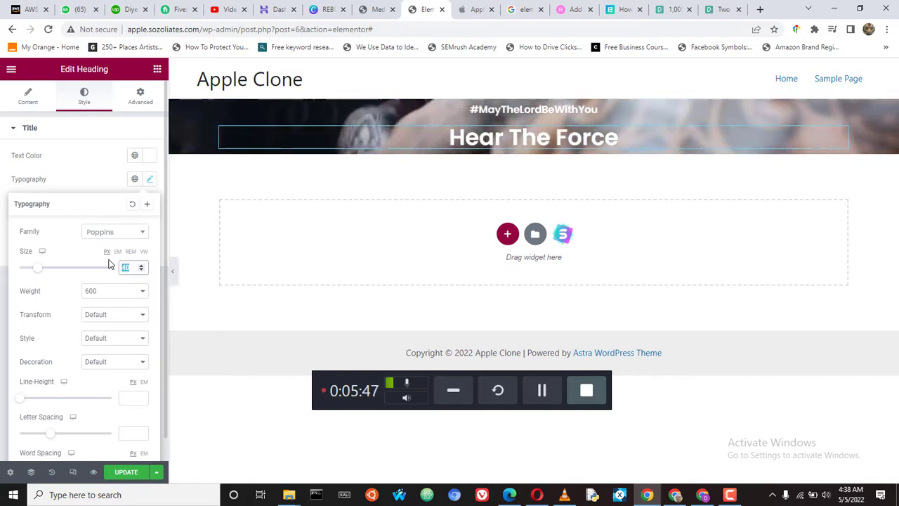
pyautogui.write('60')
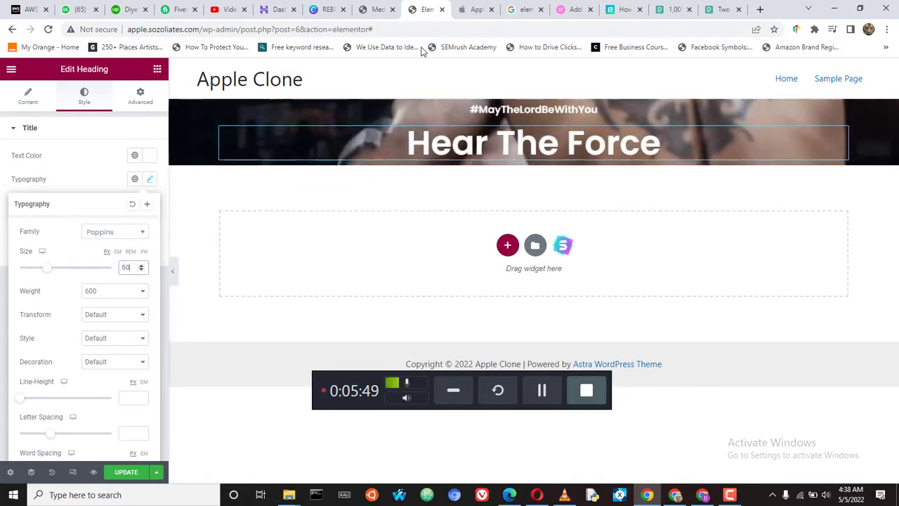
pyautogui.click(469, 14)
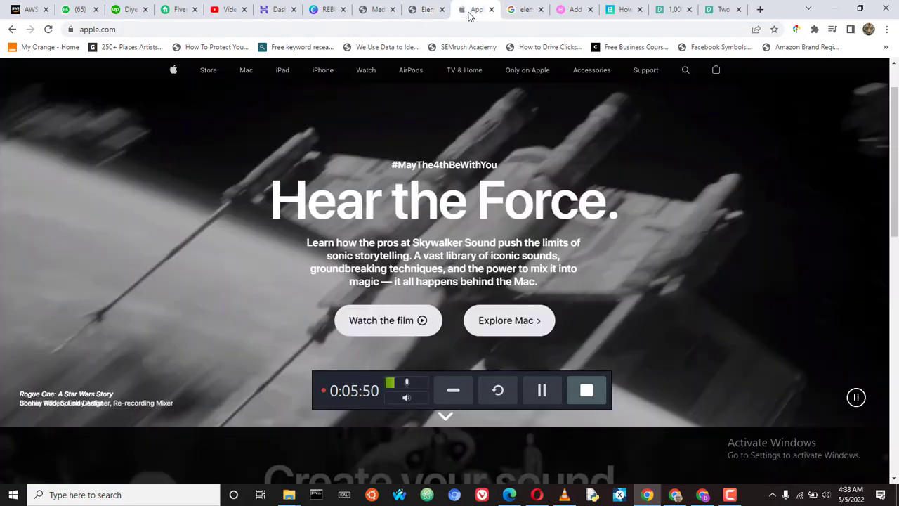
pyautogui.click(424, 9)
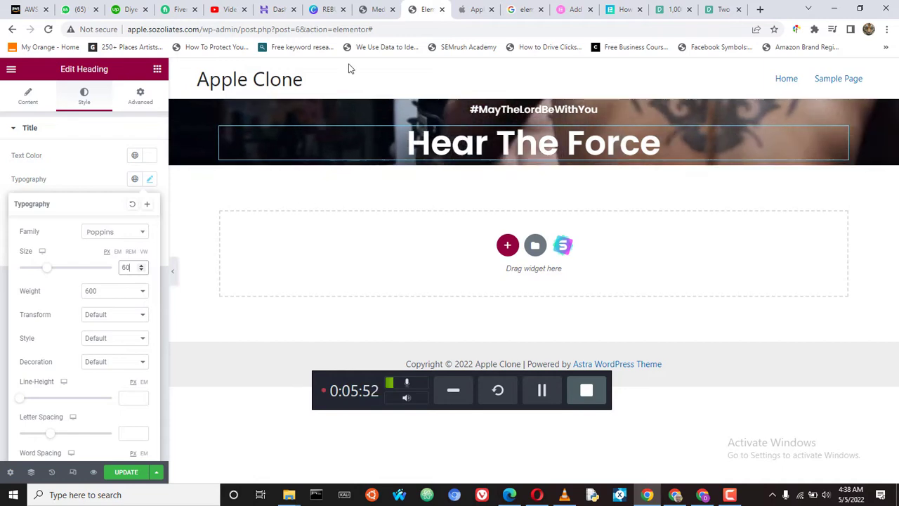
# - Set the Hear The Force heading's font size to 80 px and compare it with the apple.com hero title
pyautogui.doubleClick(137, 269)
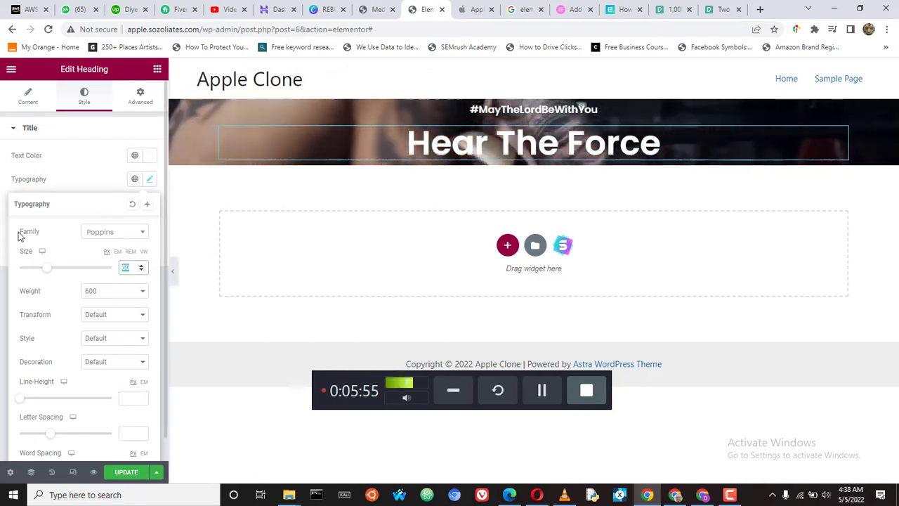
pyautogui.write('80')
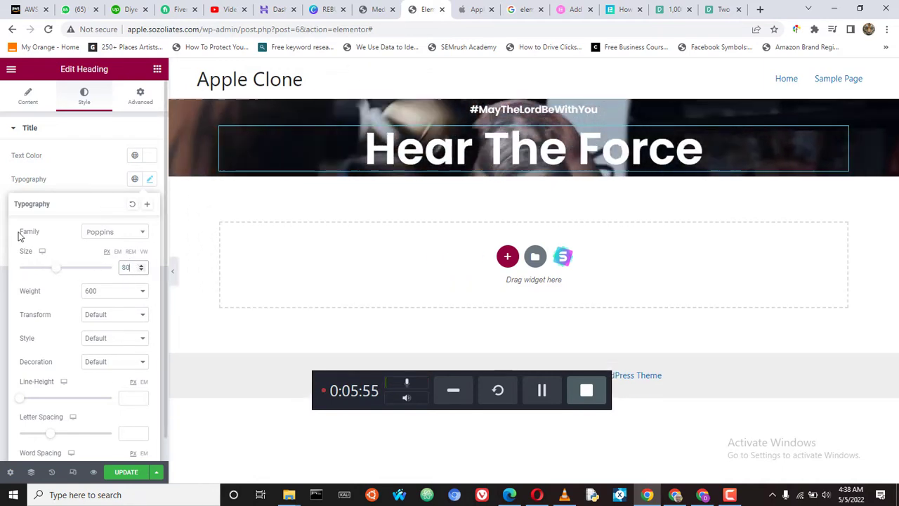
pyautogui.click(472, 9)
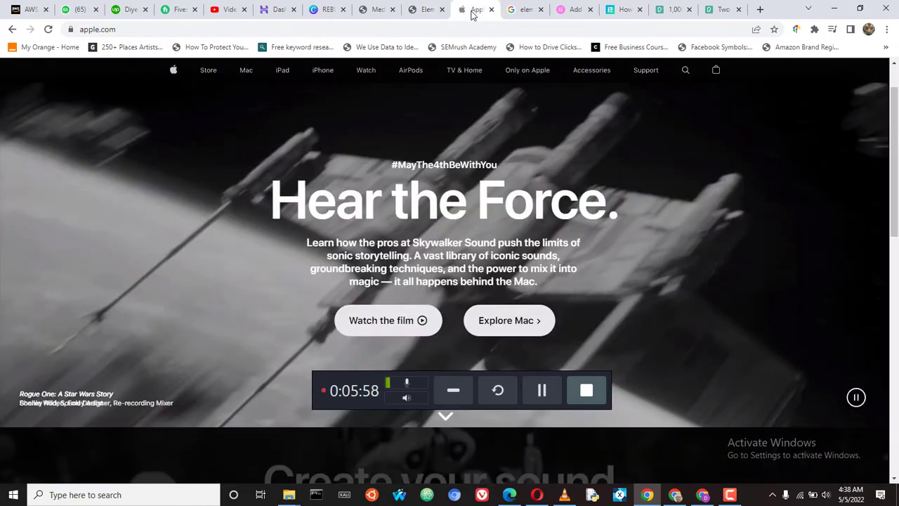
pyautogui.click(414, 10)
# - Copy the "Learn how the pros at Skywalker Sound" paragraph from the apple.com hero and return to the Elementor page
pyautogui.click(471, 10)
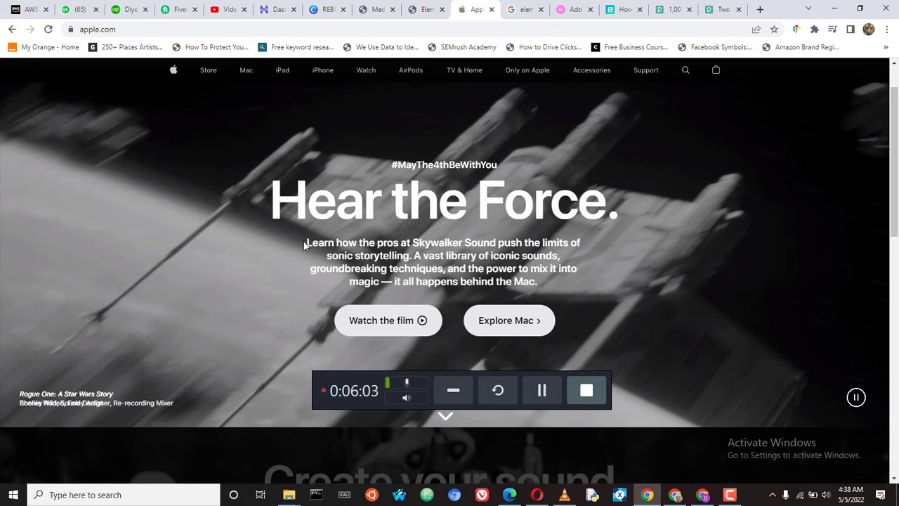
pyautogui.moveTo(306, 246); pyautogui.dragTo(537, 281)
pyautogui.hotkey('ctrl', 'c')
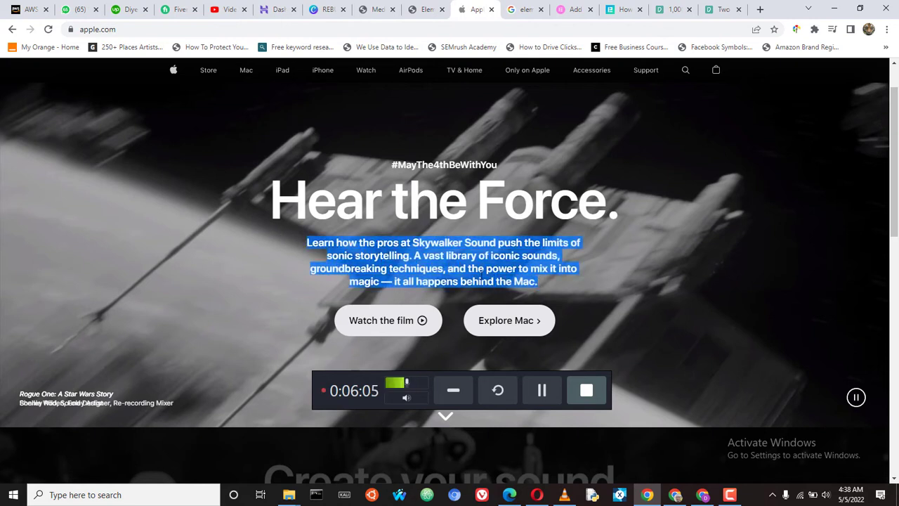
pyautogui.rightClick(453, 250)
pyautogui.click(495, 259)
pyautogui.click(423, 12)
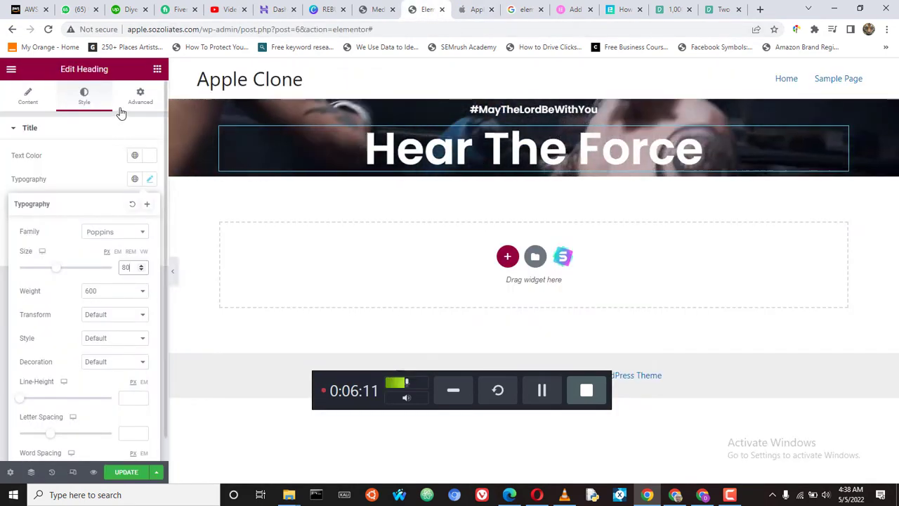
# - Add a Text Editor widget below the Hear The Force heading and replace its placeholder text with the copied Skywalker Sound paragraph
pyautogui.click(156, 69)
pyautogui.moveTo(125, 258); pyautogui.dragTo(481, 175)
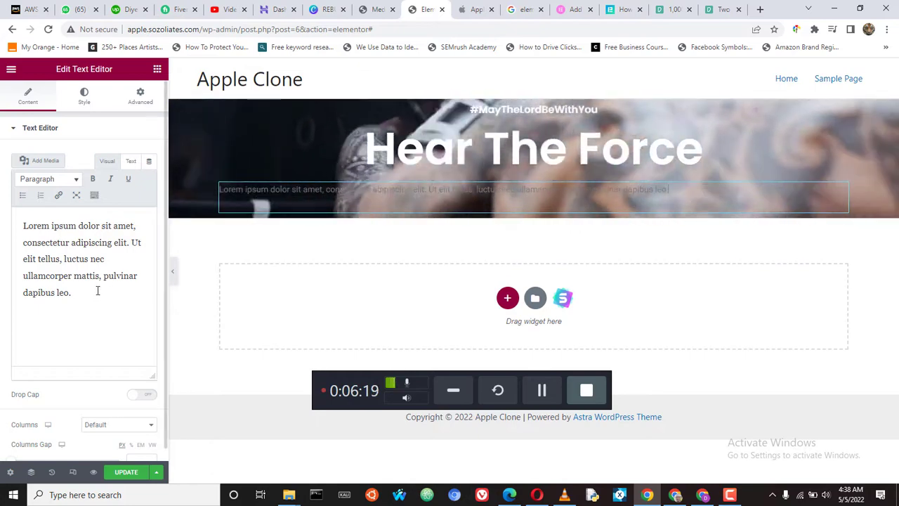
pyautogui.moveTo(96, 297); pyautogui.dragTo(22, 223)
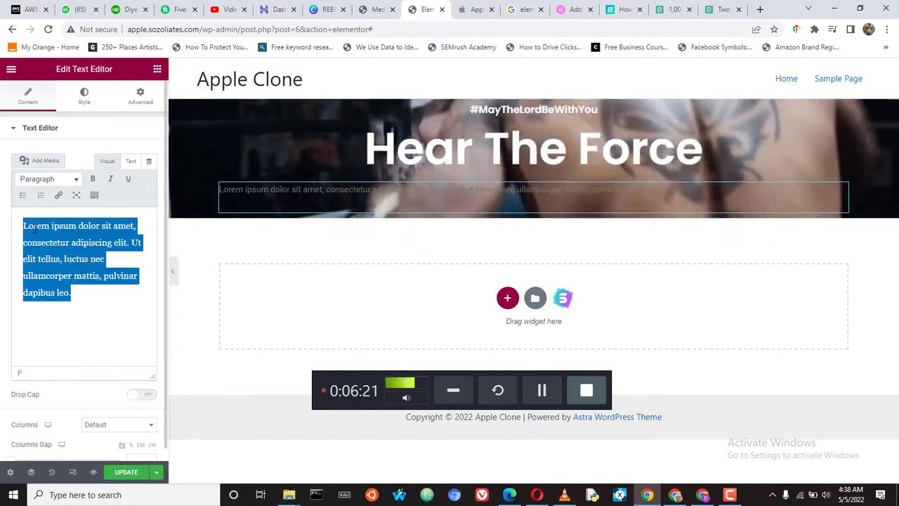
pyautogui.rightClick(42, 232)
pyautogui.click(63, 284)
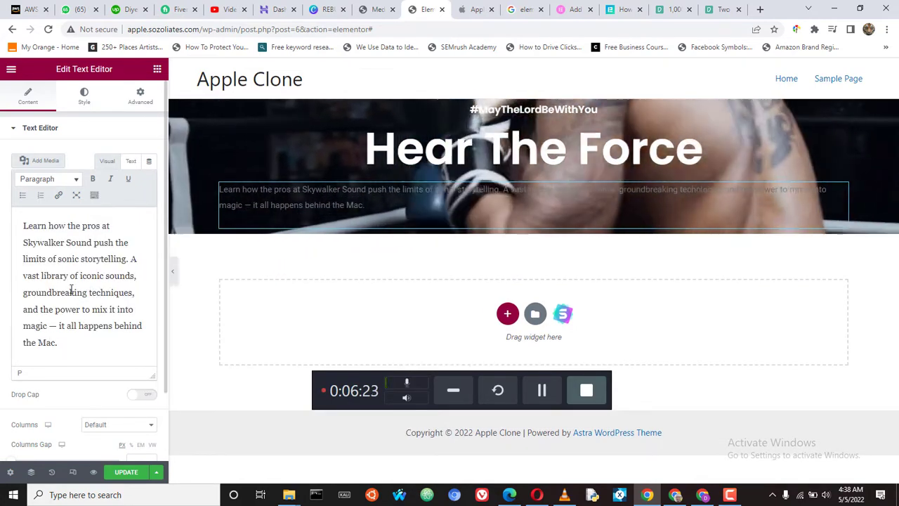
# - Center the Skywalker Sound paragraph in white (#FFFFFF) and compare it with the hero text on apple.com
pyautogui.click(84, 96)
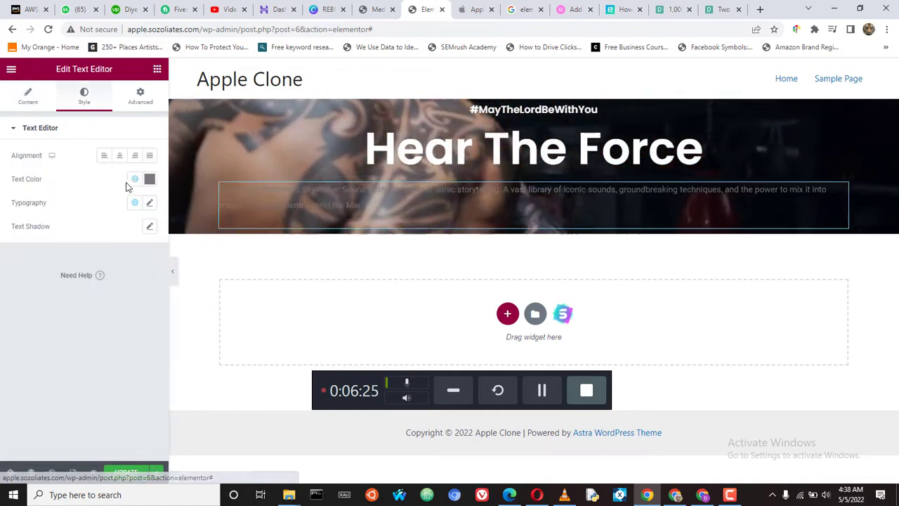
pyautogui.click(150, 179)
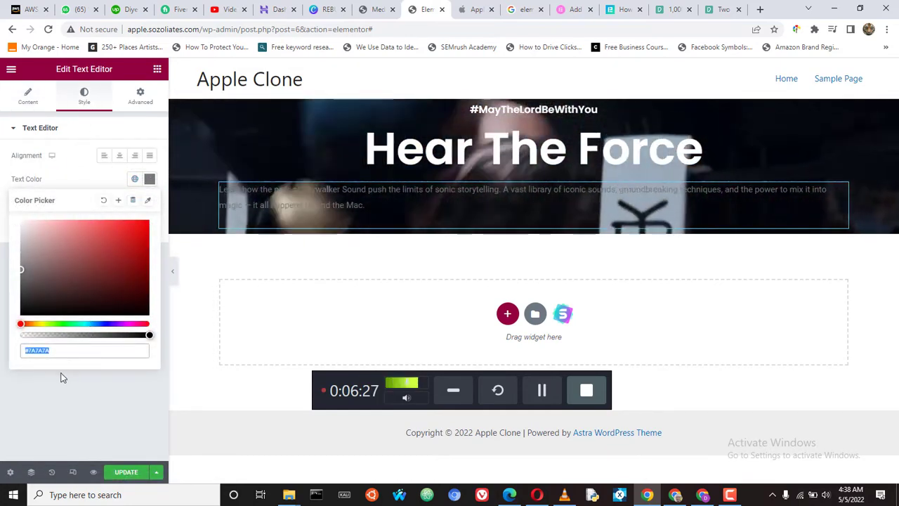
pyautogui.moveTo(39, 268); pyautogui.dragTo(4, 211)
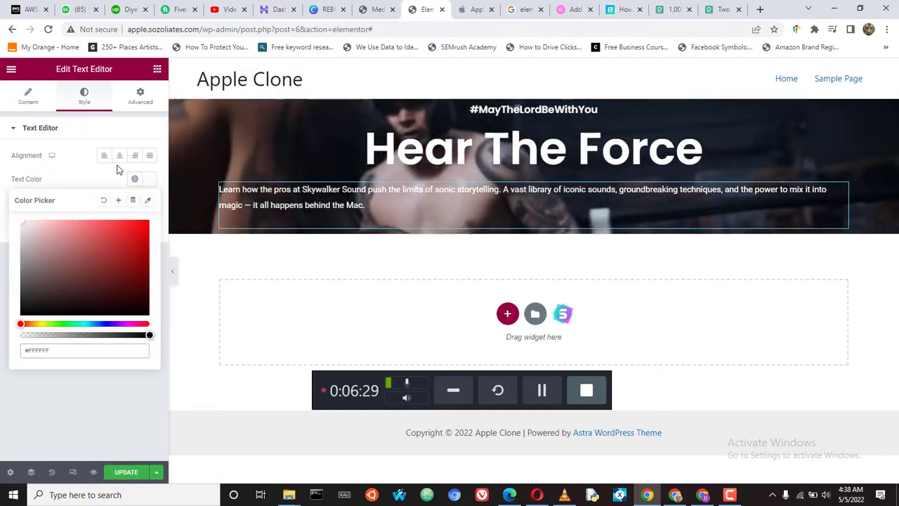
pyautogui.click(118, 158)
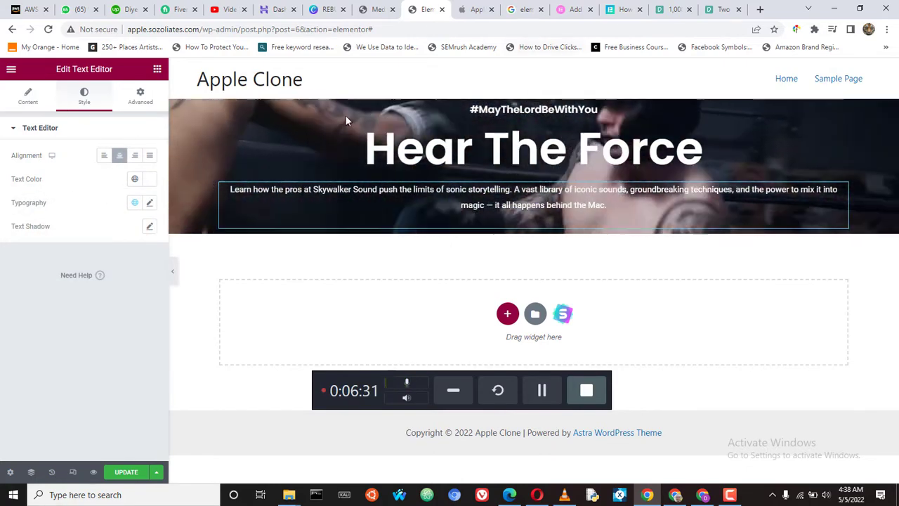
pyautogui.click(480, 14)
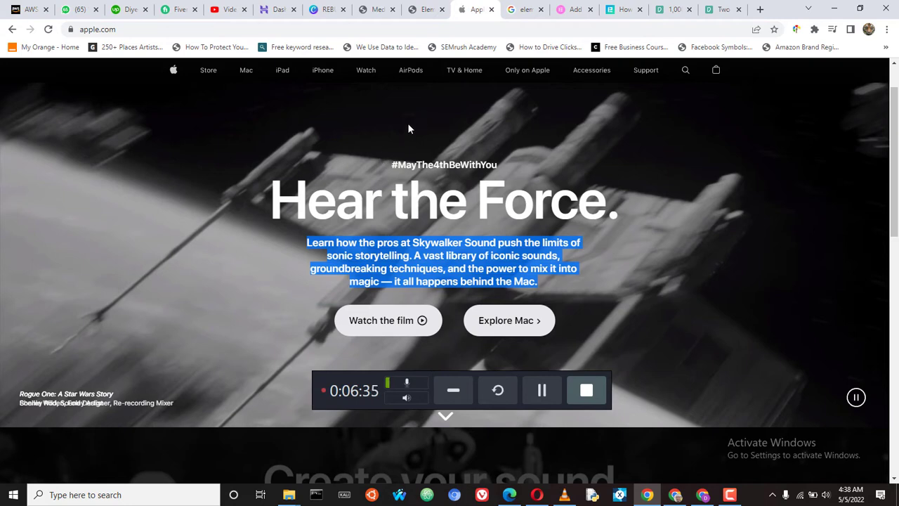
pyautogui.click(409, 11)
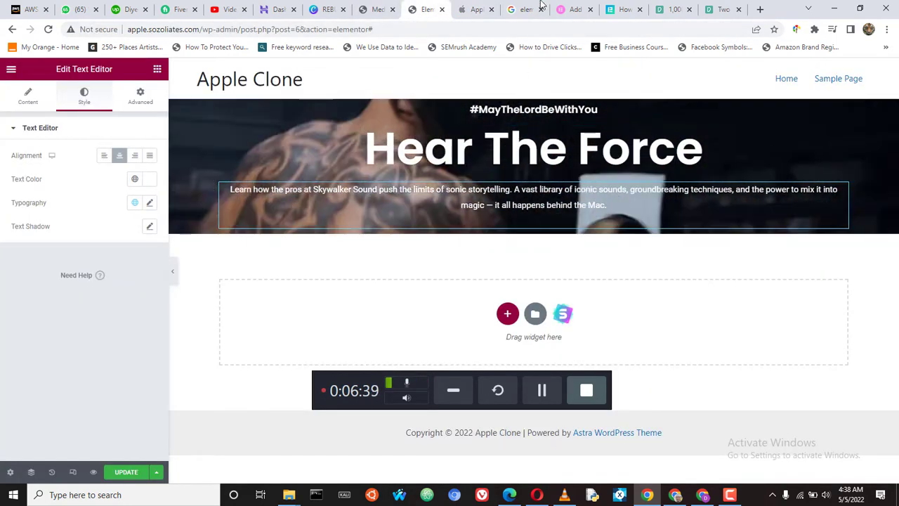
# - Compare the Skywalker Sound paragraph with the apple.com hero text and set its line height to 17 px
pyautogui.click(474, 10)
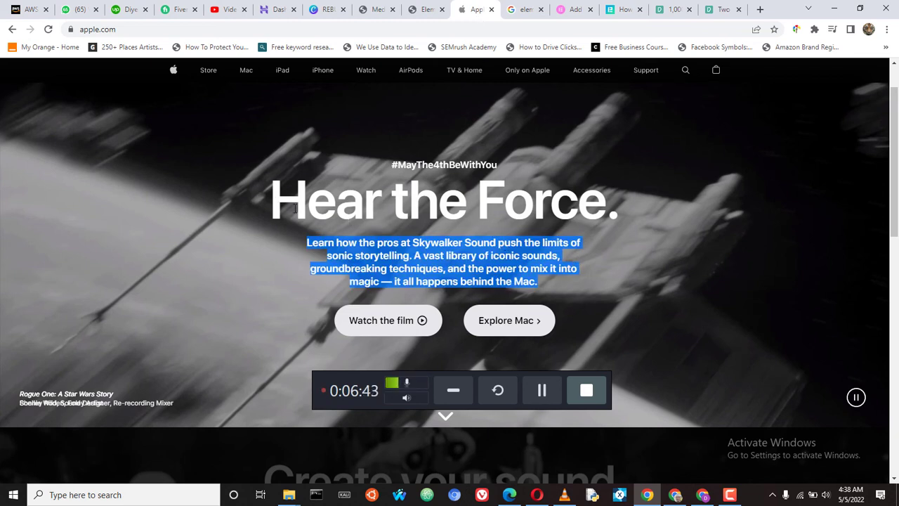
pyautogui.click(433, 11)
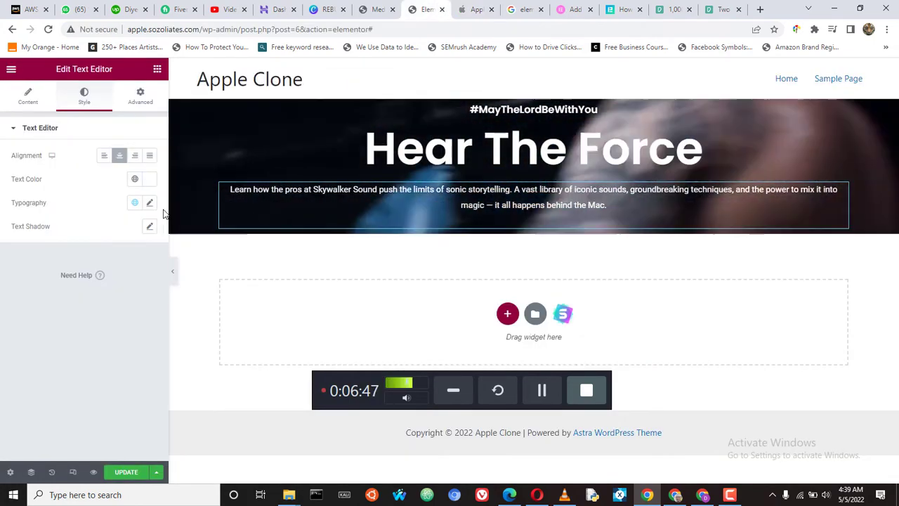
pyautogui.click(149, 203)
pyautogui.scroll(-1, 126, 354)
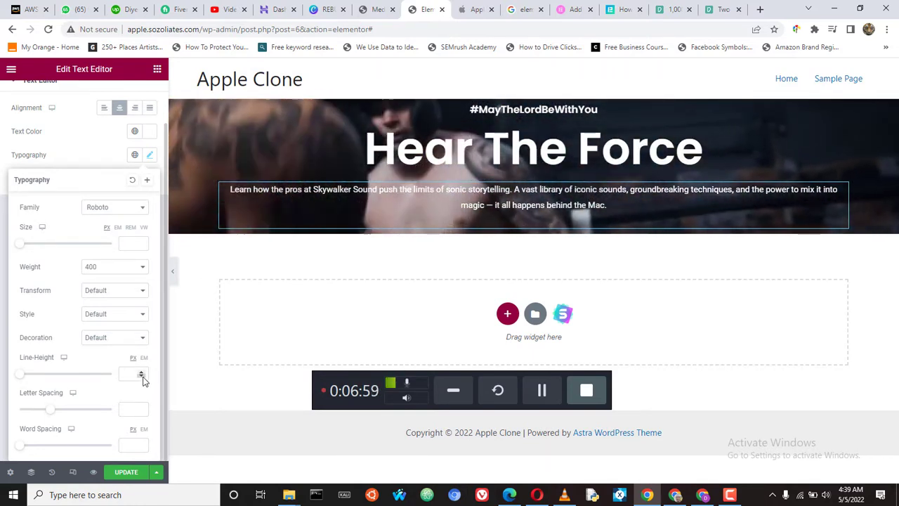
pyautogui.click(142, 378)
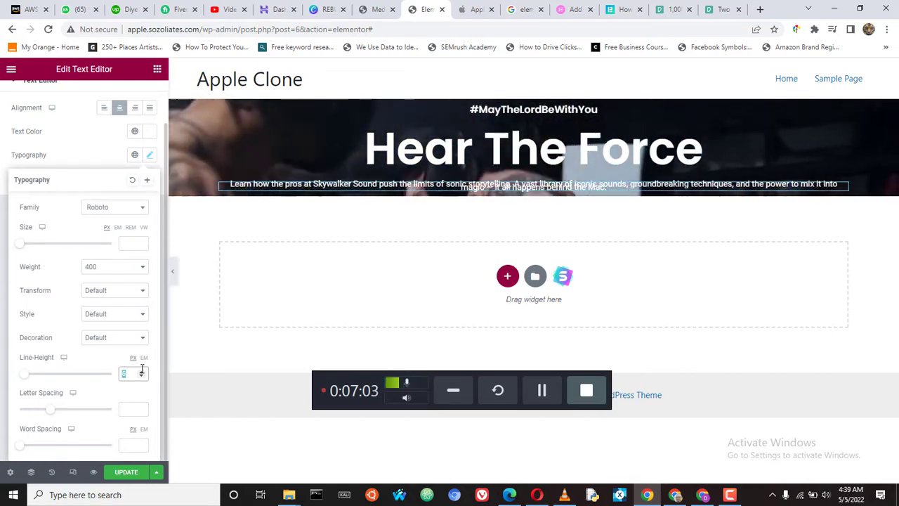
pyautogui.click(141, 372)
pyautogui.click(141, 371)
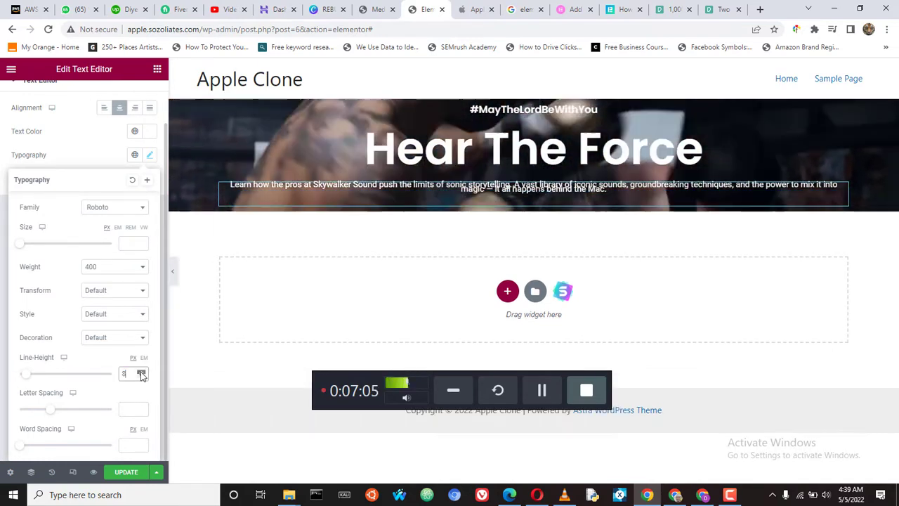
pyautogui.click(141, 371)
pyautogui.click(141, 371)
pyautogui.click(142, 371)
pyautogui.click(141, 371)
pyautogui.click(141, 371)
pyautogui.click(141, 371)
pyautogui.click(141, 371)
pyautogui.click(141, 371)
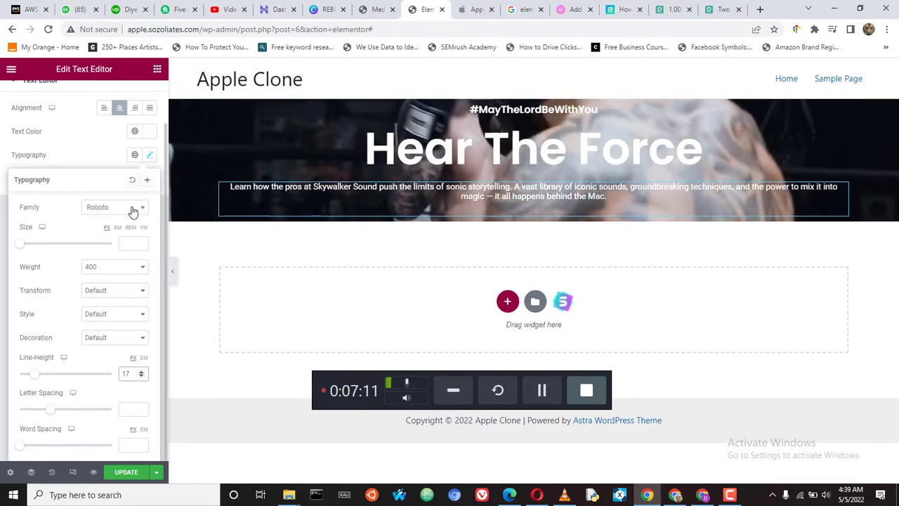
# - Set the Skywalker Sound paragraph's font family to Poppins and its weight to 500
pyautogui.click(133, 210)
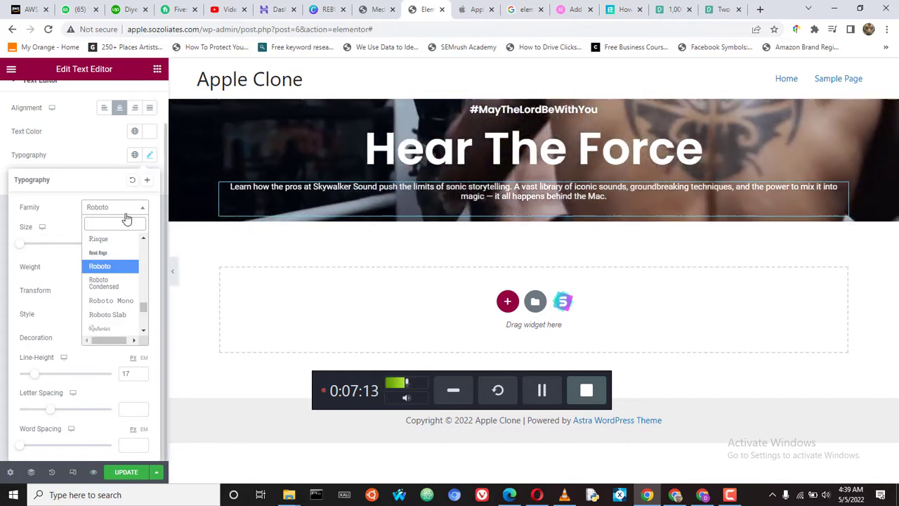
pyautogui.write('popp')
pyautogui.press('Return')
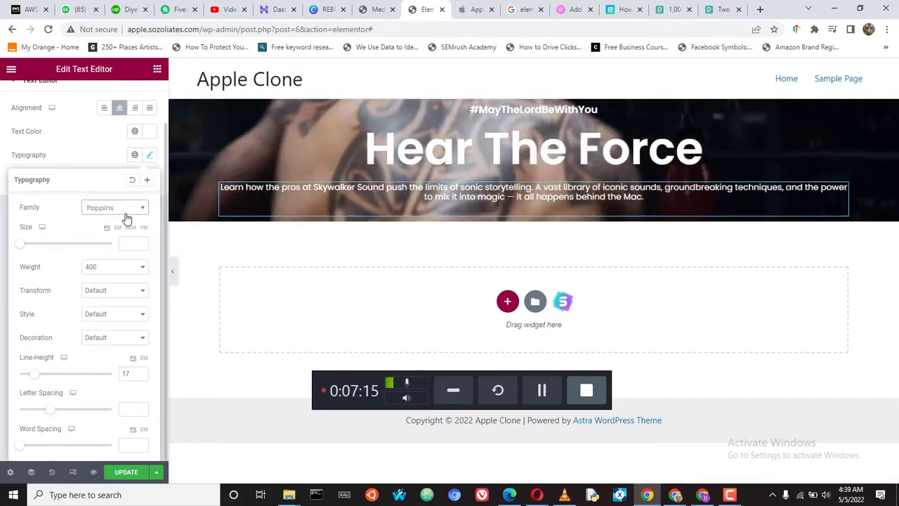
pyautogui.click(122, 270)
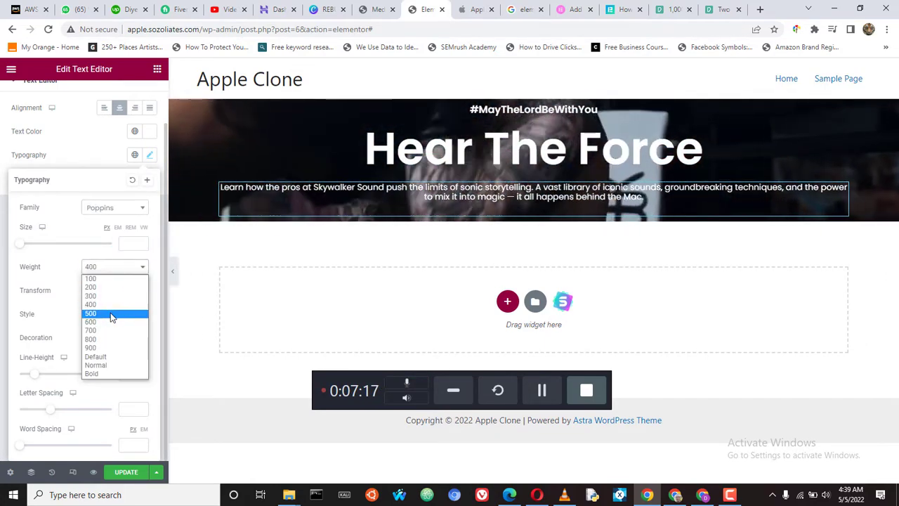
pyautogui.click(118, 315)
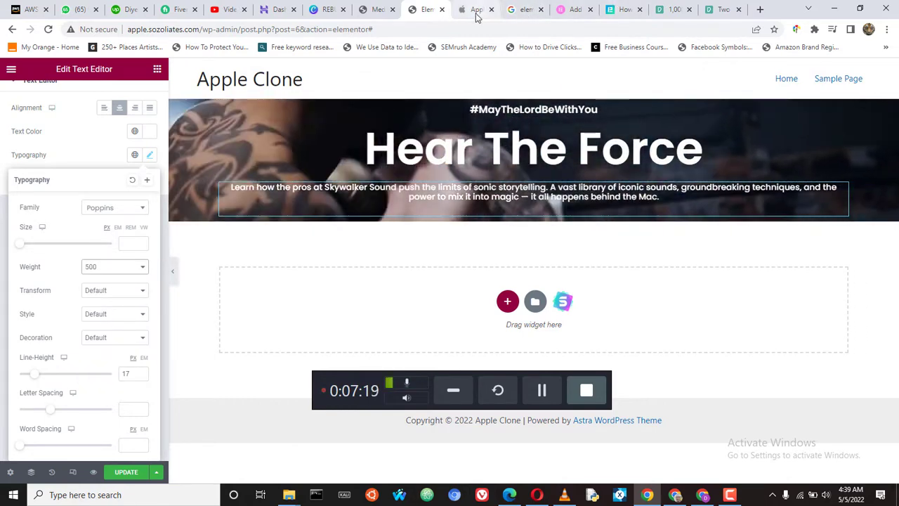
# - Set the paragraph's font weight to 600, comparing it with the apple.com hero text before and after the change
pyautogui.click(475, 9)
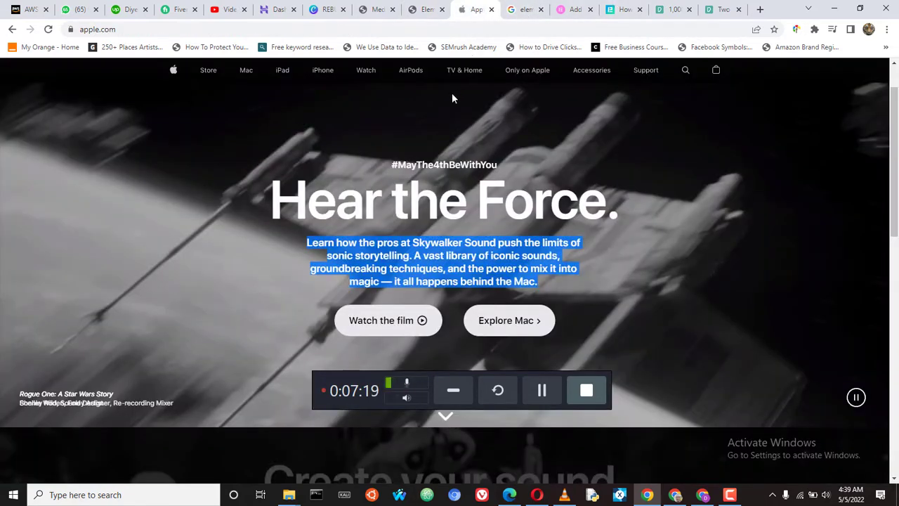
pyautogui.click(418, 9)
pyautogui.click(107, 267)
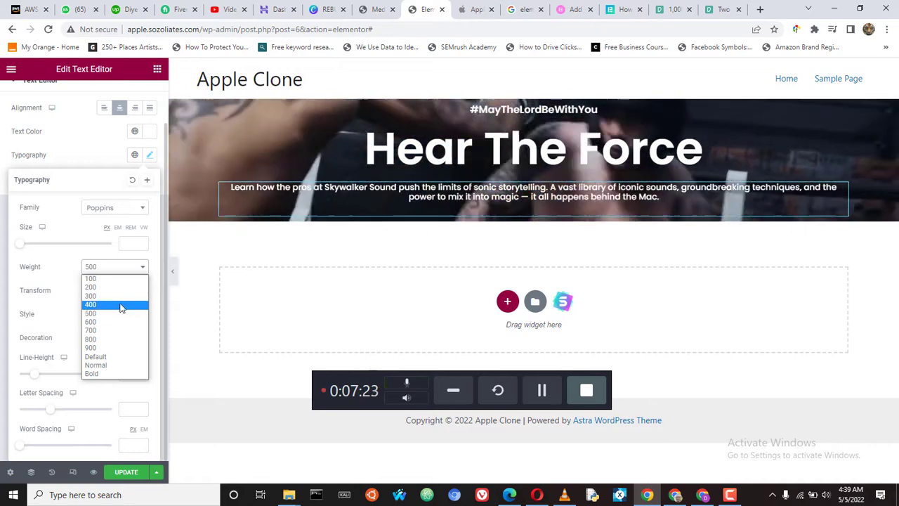
pyautogui.click(119, 321)
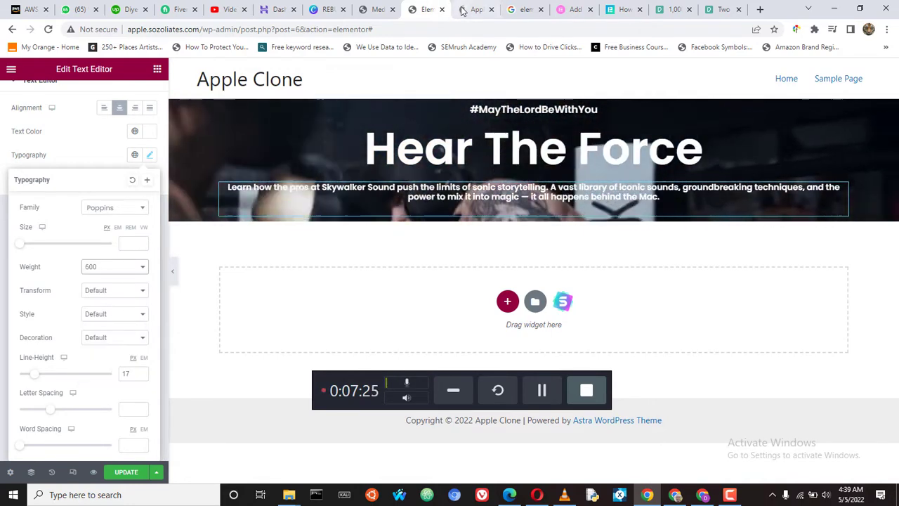
pyautogui.click(471, 9)
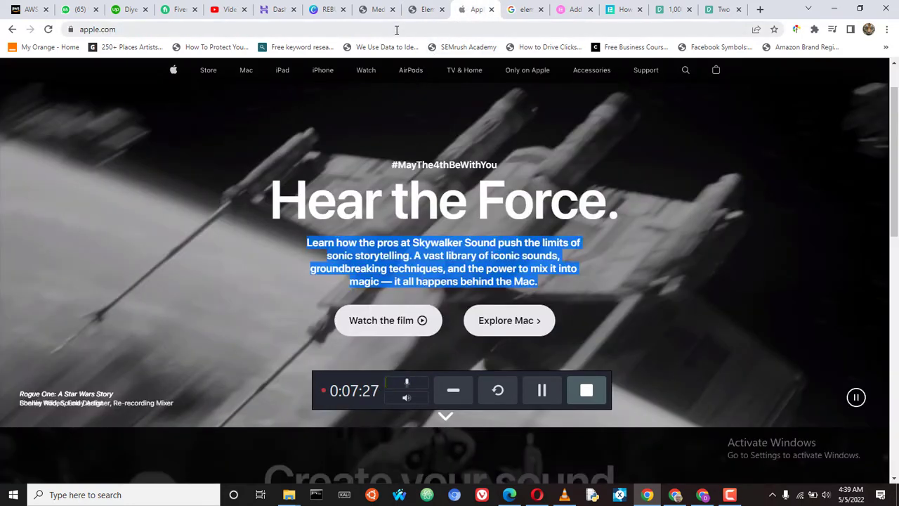
pyautogui.click(418, 10)
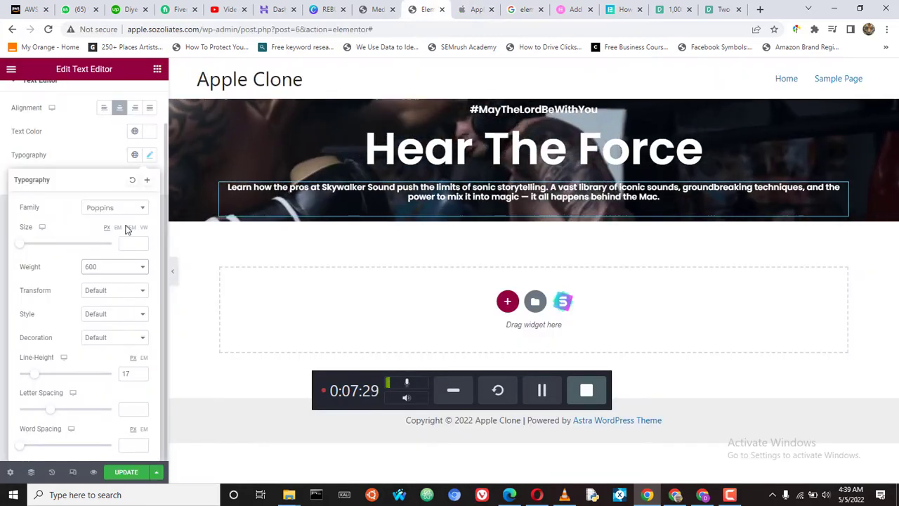
# - Set the Skywalker Sound paragraph's font size to 18 px and update the page
pyautogui.click(130, 242)
pyautogui.write('18')
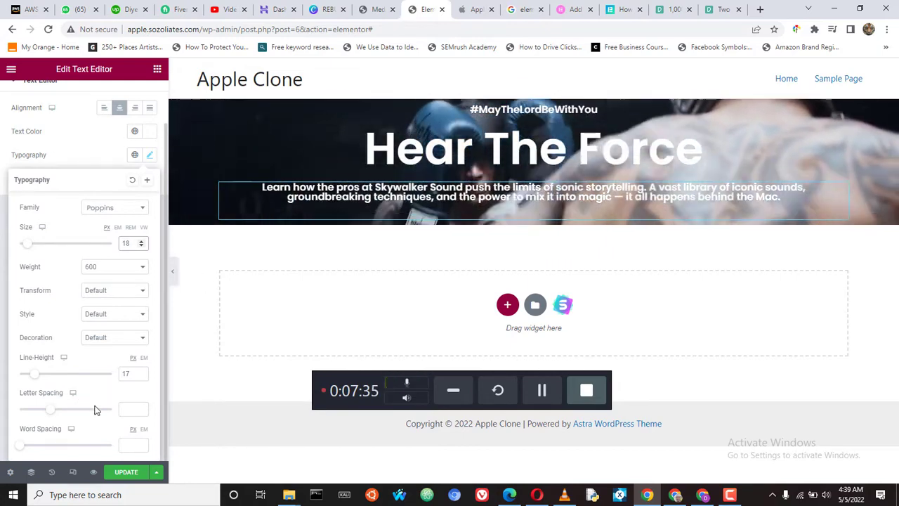
pyautogui.click(127, 472)
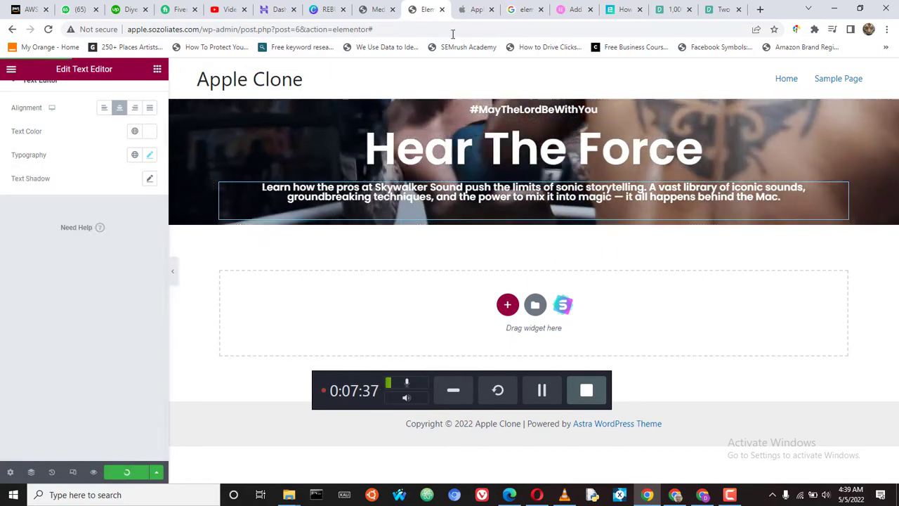
# - Check the apple.com hero text again, set the paragraph's line height to 20 px, and update the page
pyautogui.click(472, 12)
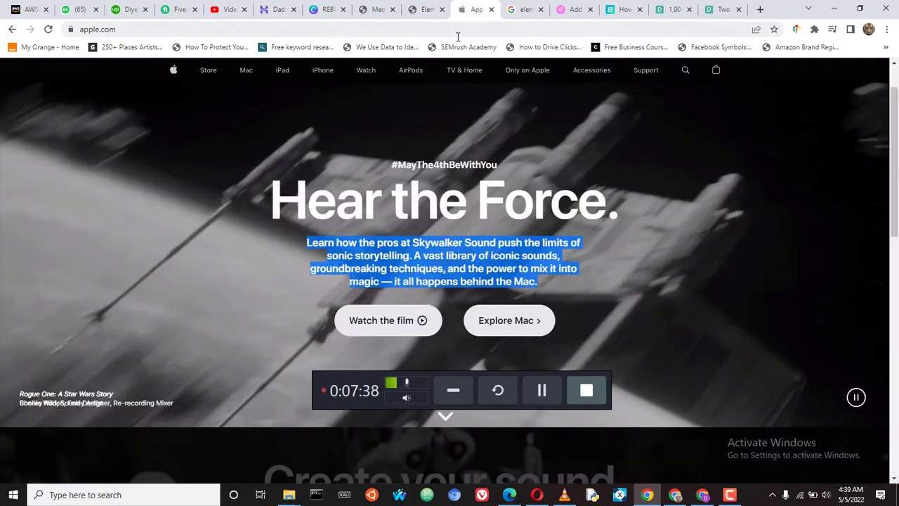
pyautogui.click(429, 9)
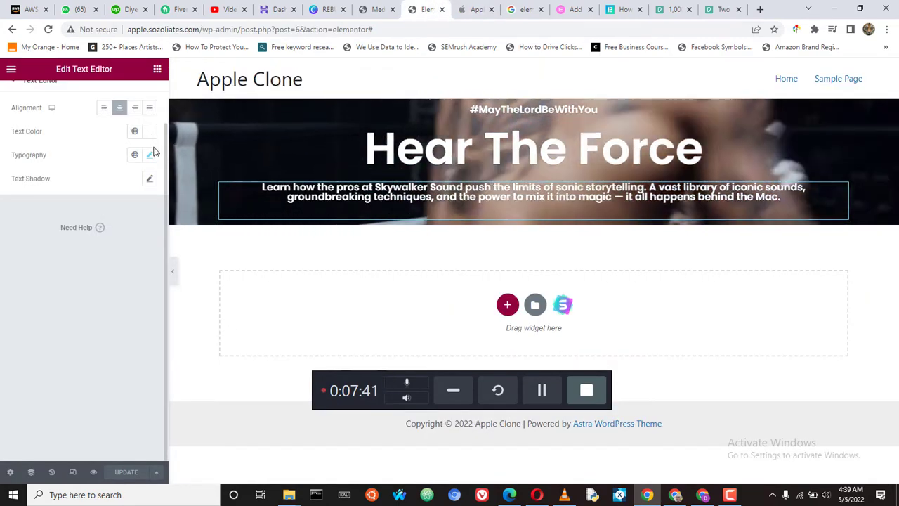
pyautogui.click(149, 155)
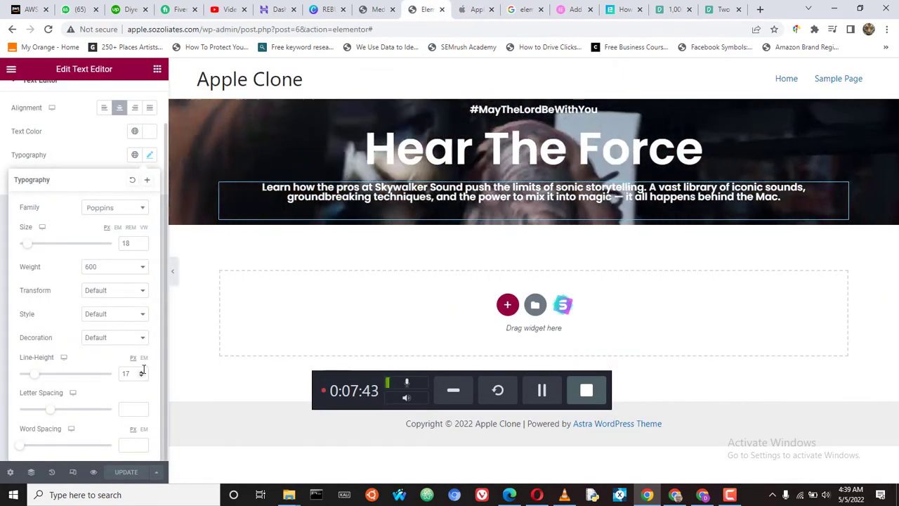
pyautogui.click(141, 371)
pyautogui.click(141, 371)
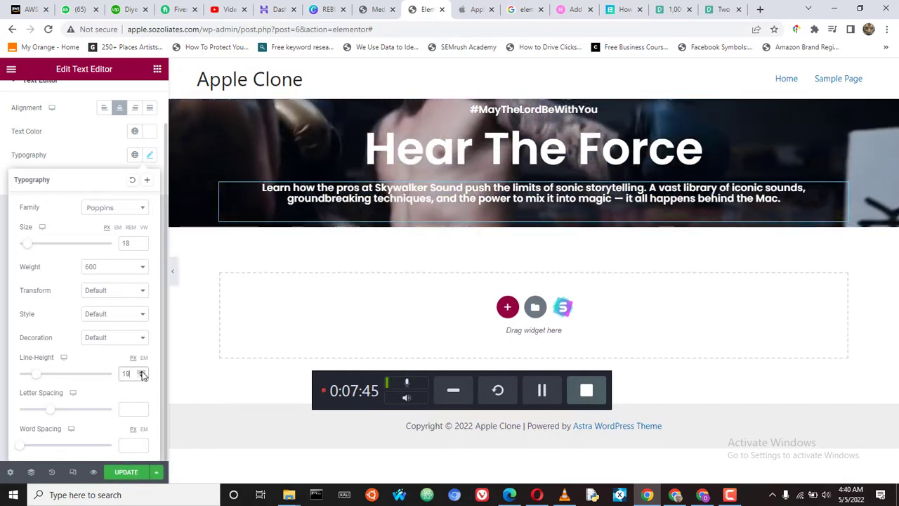
pyautogui.click(141, 371)
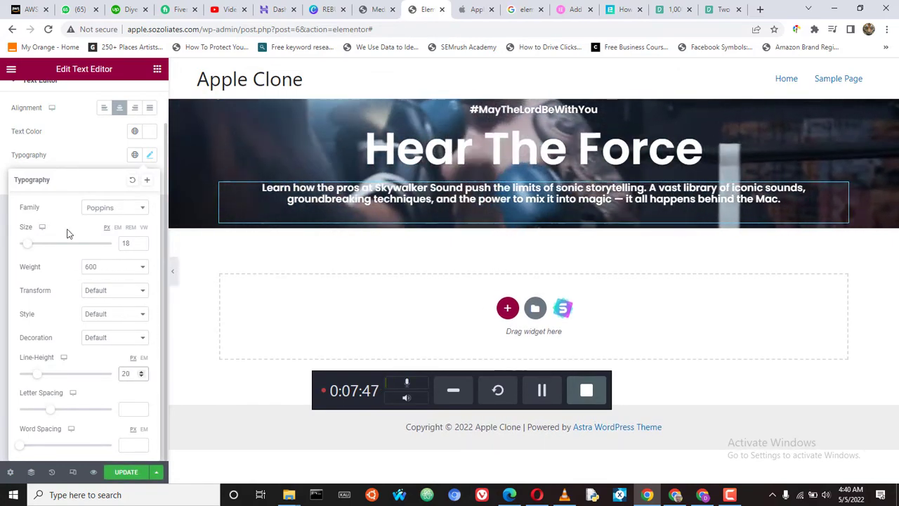
pyautogui.click(121, 472)
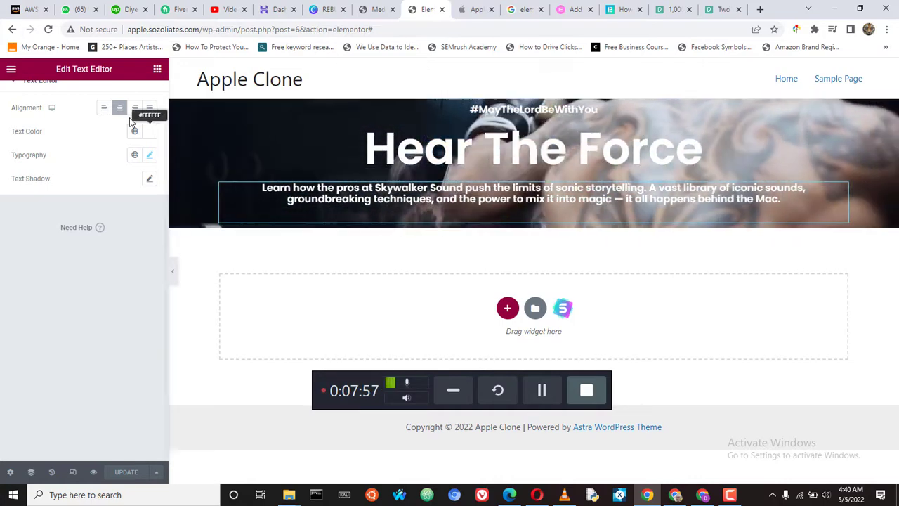
# - Unlink the Skywalker Sound paragraph's padding values and set its left padding to 300 px
pyautogui.scroll(1, 109, 112)
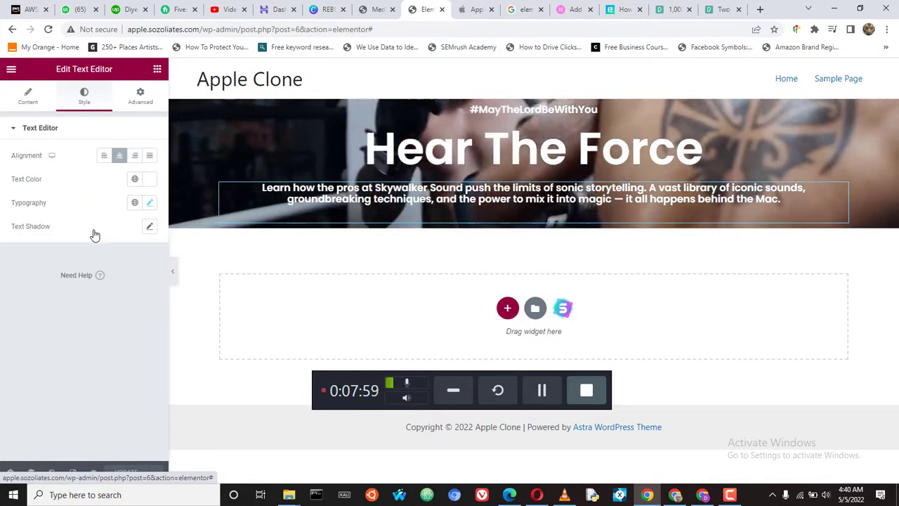
pyautogui.click(140, 96)
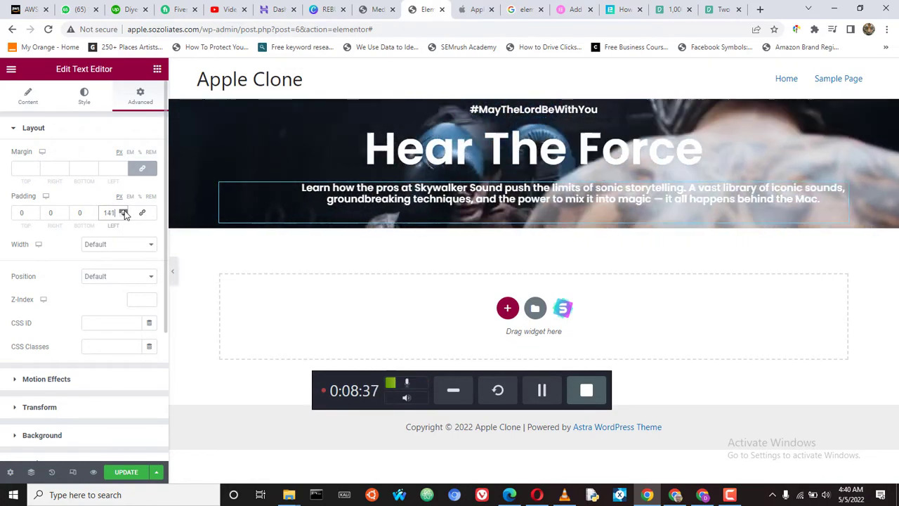
pyautogui.click(124, 213)
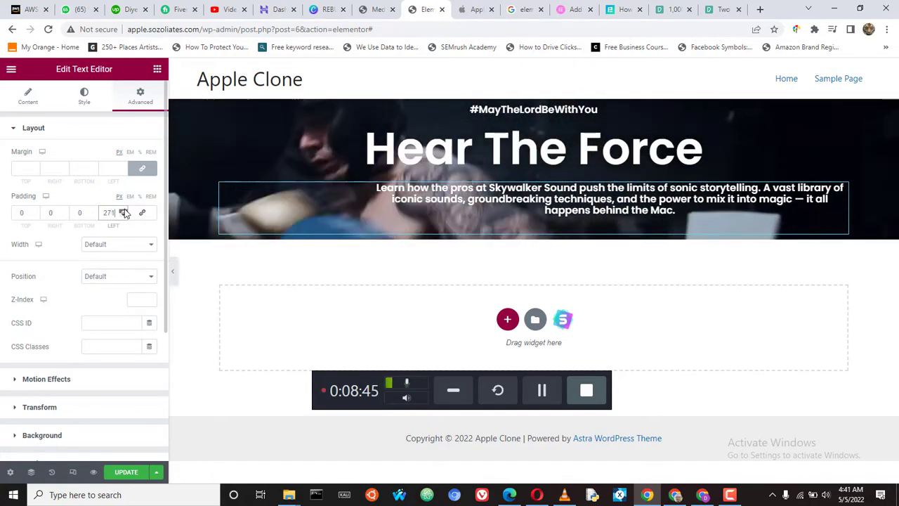
pyautogui.click(124, 213)
pyautogui.click(124, 213)
pyautogui.click(123, 212)
pyautogui.click(123, 212)
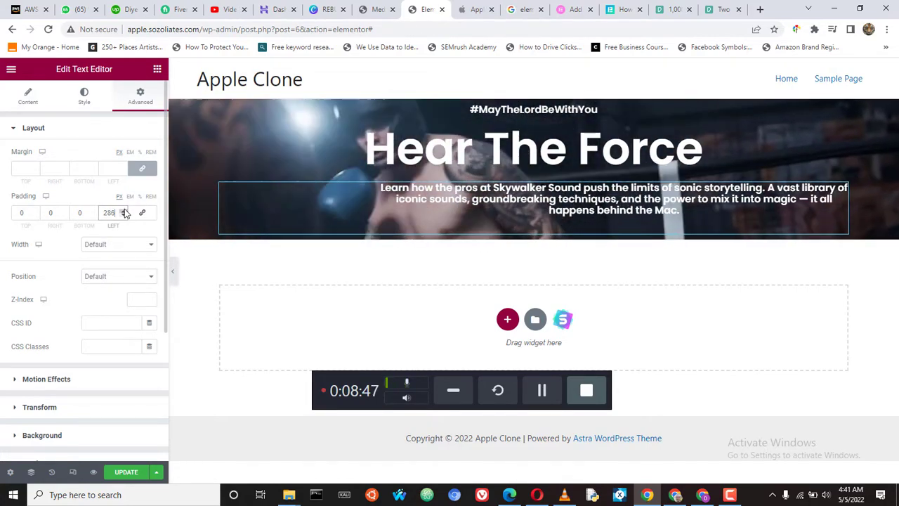
pyautogui.click(124, 212)
pyautogui.click(123, 212)
pyautogui.click(123, 212)
pyautogui.click(123, 212)
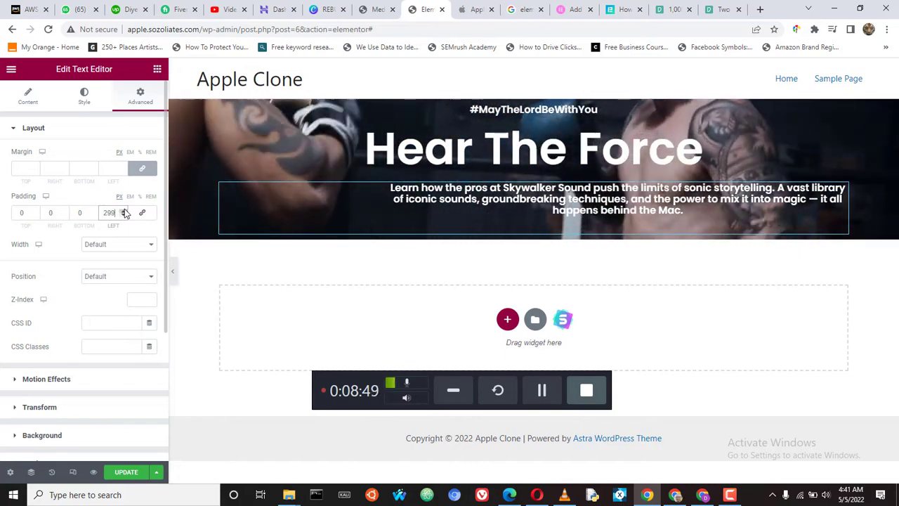
pyautogui.click(124, 212)
pyautogui.click(124, 213)
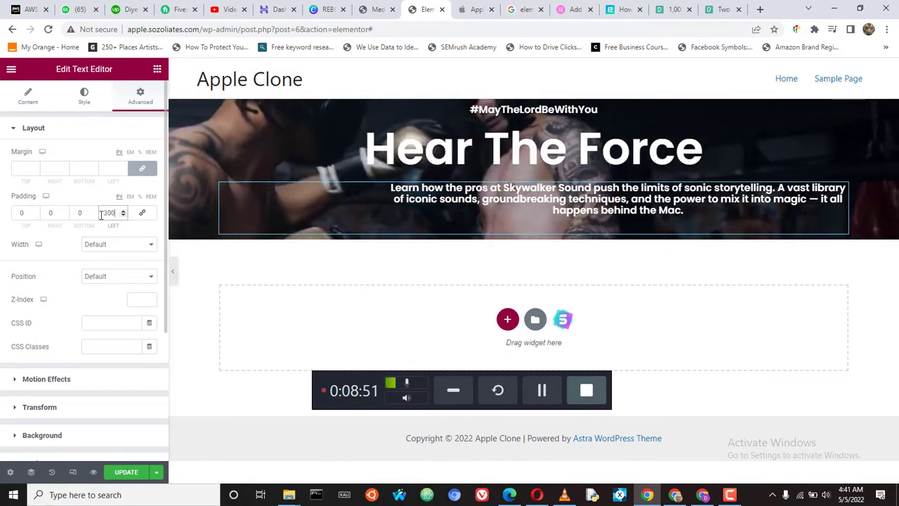
# - Set the paragraph's right padding to 300 px and compare its line wrapping with the apple.com hero text
pyautogui.click(58, 210)
pyautogui.write('10')
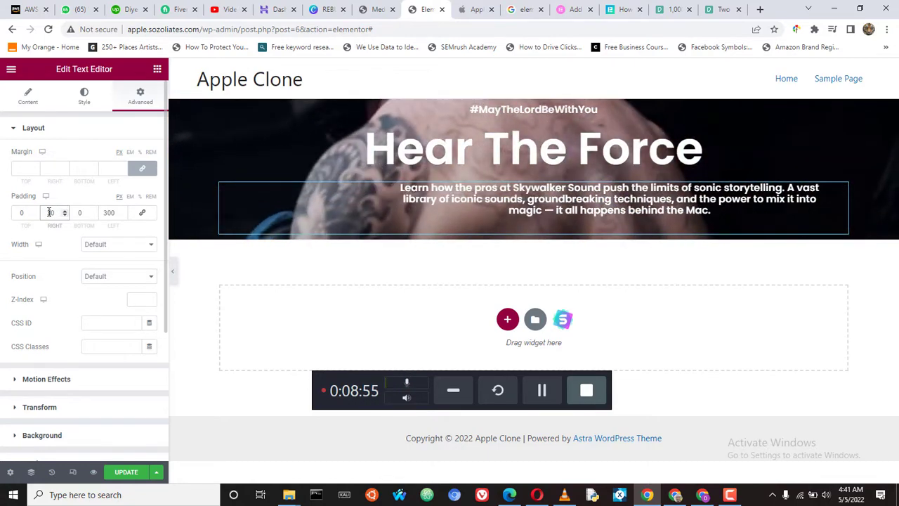
pyautogui.write('0')
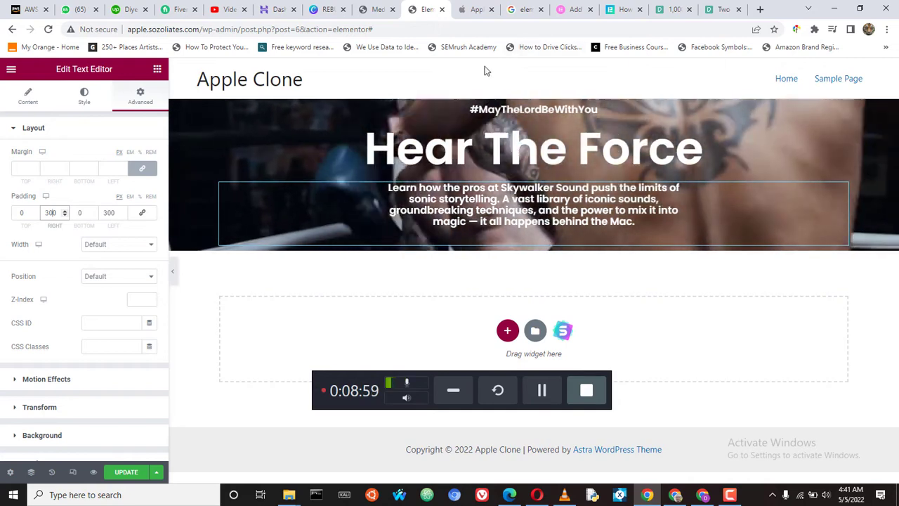
pyautogui.click(475, 11)
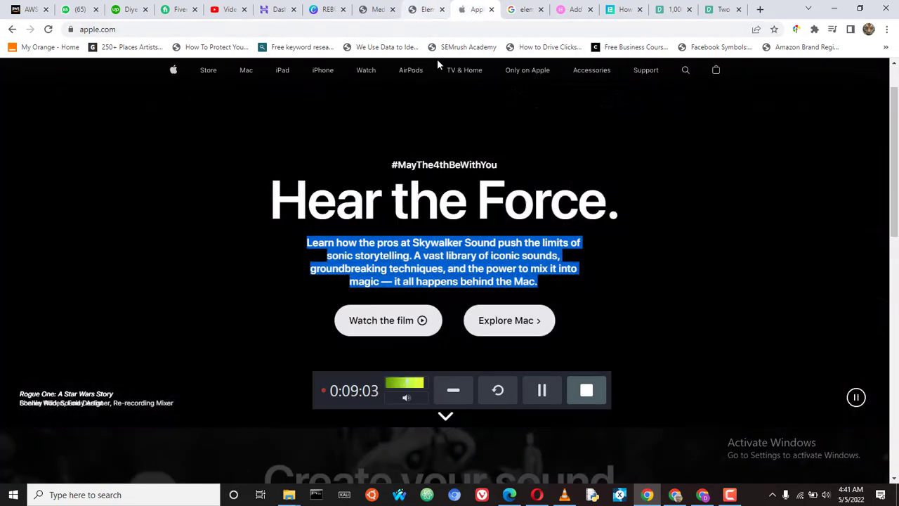
pyautogui.click(423, 10)
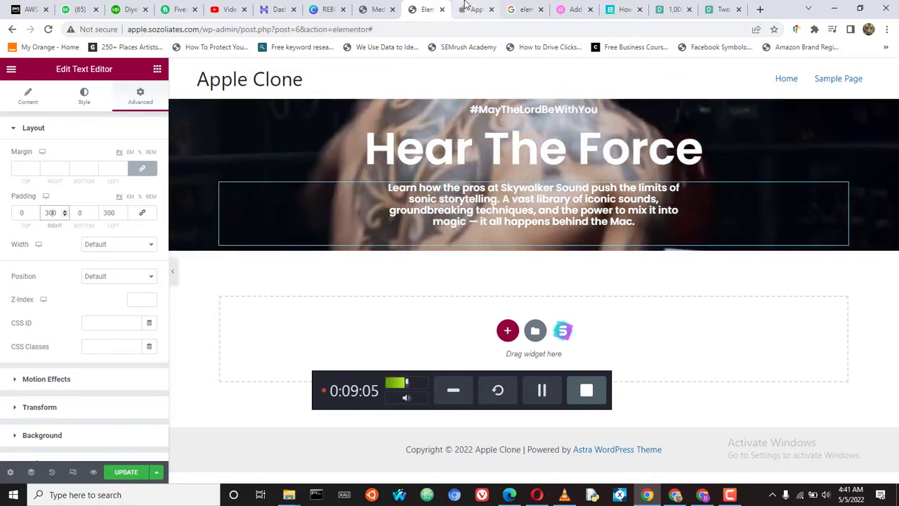
# - Examine the Watch the film and Explore Mac buttons below the apple.com hero paragraph
pyautogui.click(473, 9)
pyautogui.scroll(-1, 385, 318)
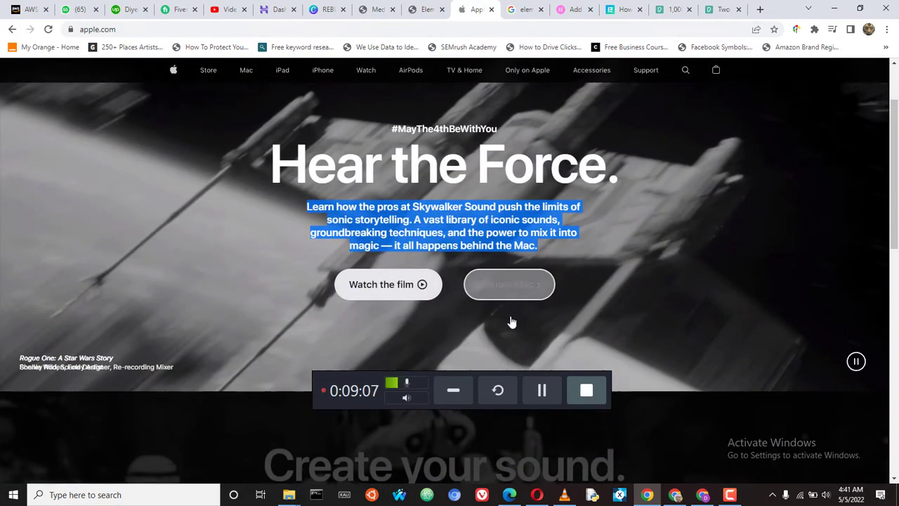
pyautogui.click(455, 390)
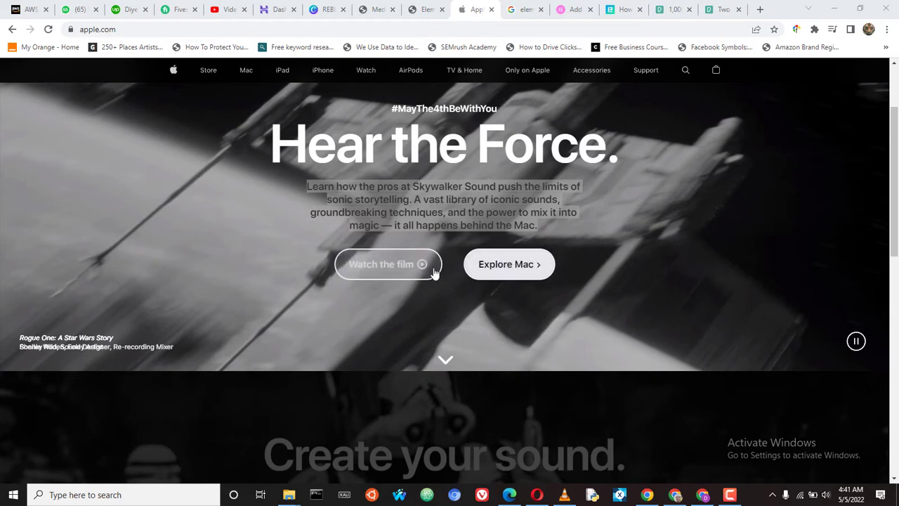
# - Return to the Elementor editor and add a two-column inner section below the Skywalker Sound paragraph in the hero
pyautogui.scroll(1, 449, 274)
pyautogui.scroll(1, 403, 292)
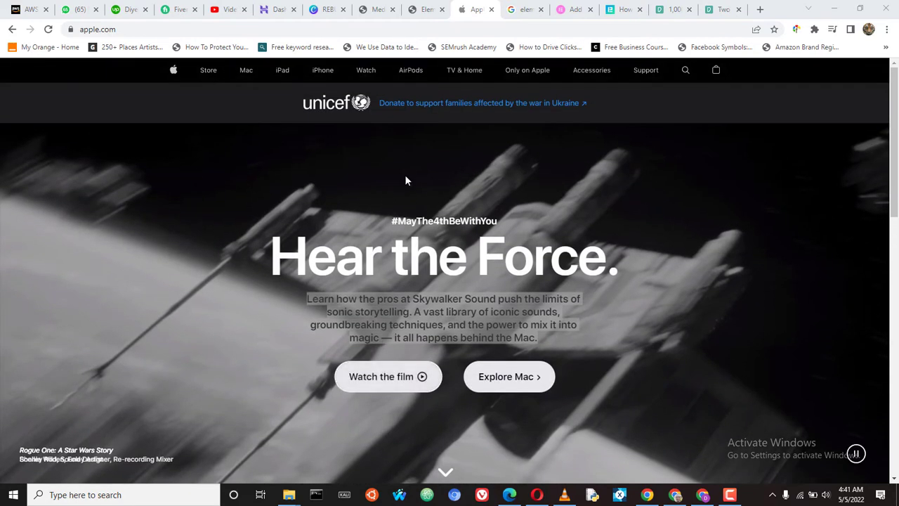
pyautogui.click(421, 10)
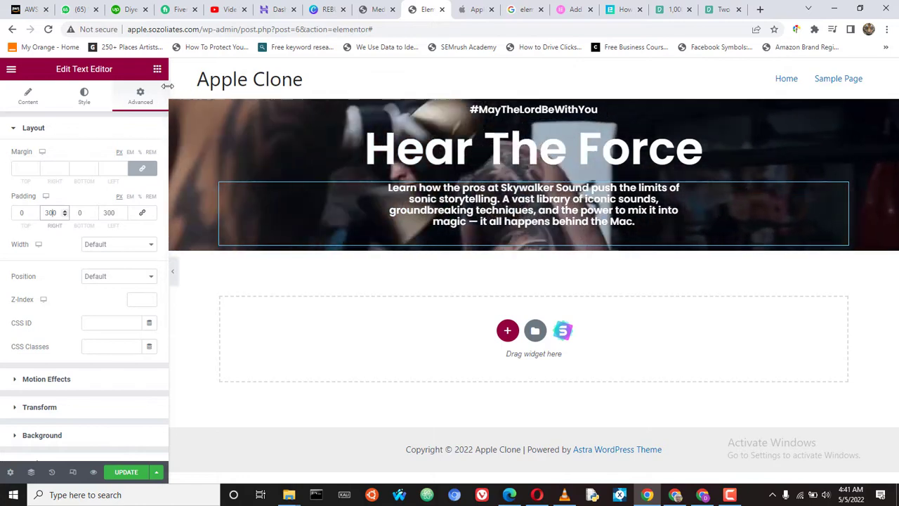
pyautogui.click(155, 71)
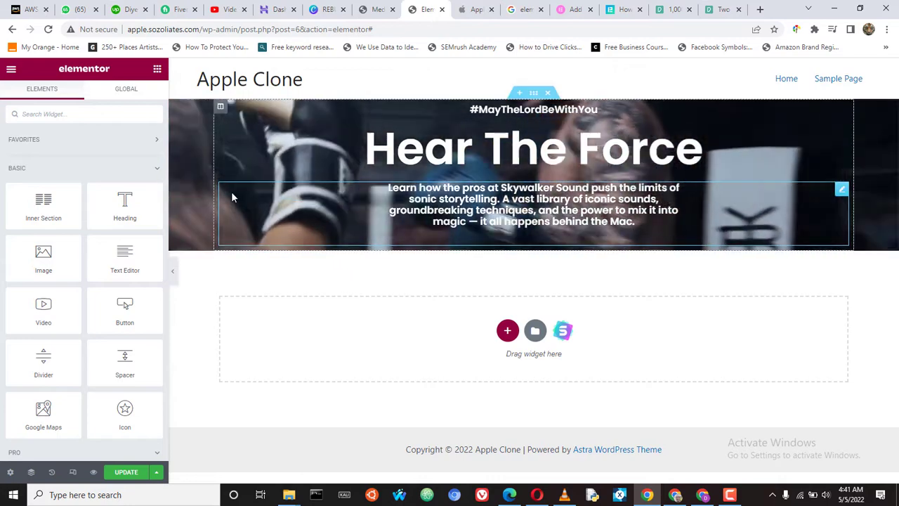
pyautogui.moveTo(43, 204); pyautogui.dragTo(450, 260)
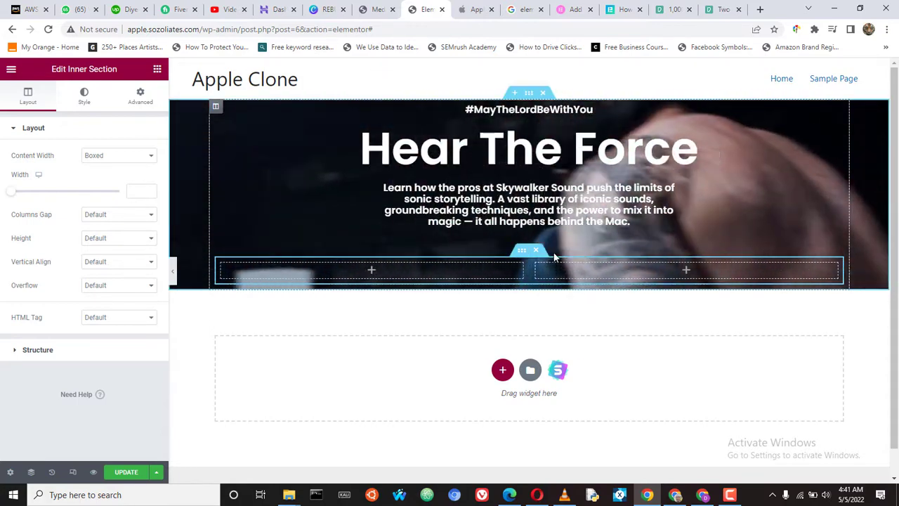
# - Add a Button widget to each of the two columns of the new inner section
pyautogui.click(157, 68)
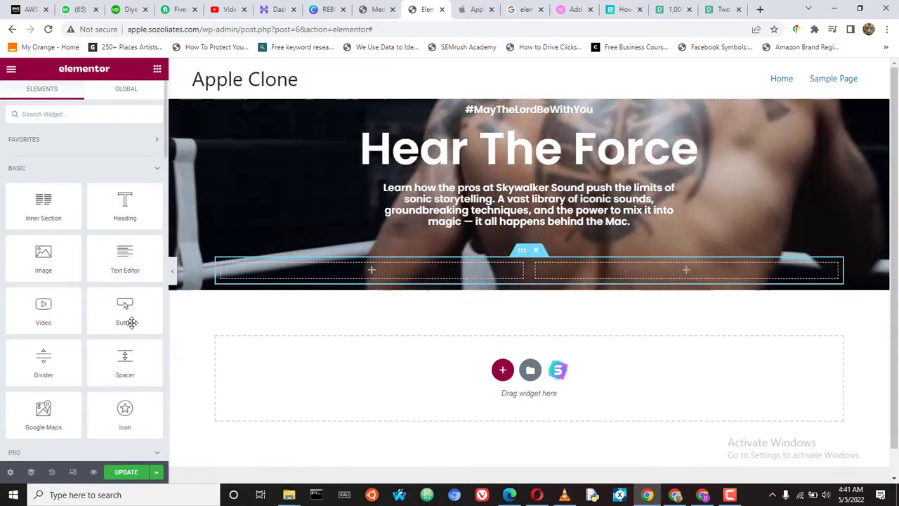
pyautogui.moveTo(121, 315); pyautogui.dragTo(421, 267)
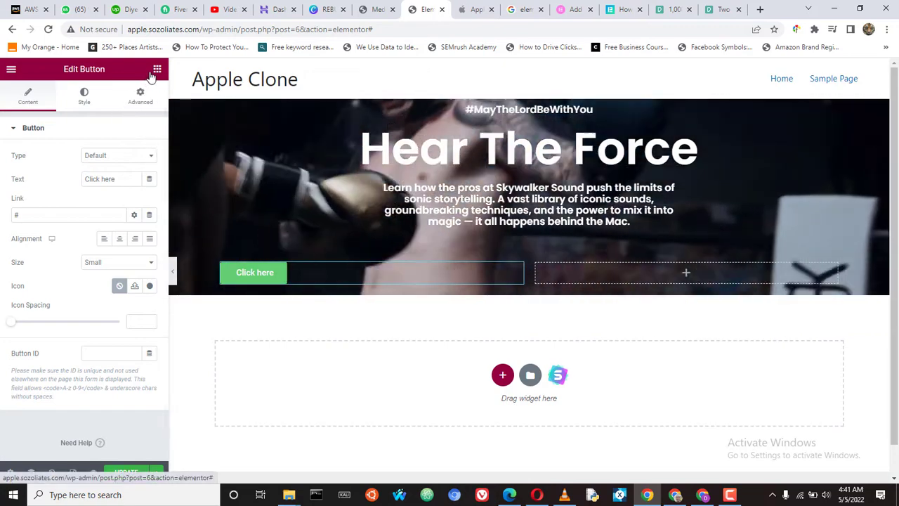
pyautogui.click(157, 69)
pyautogui.moveTo(124, 309); pyautogui.dragTo(512, 316)
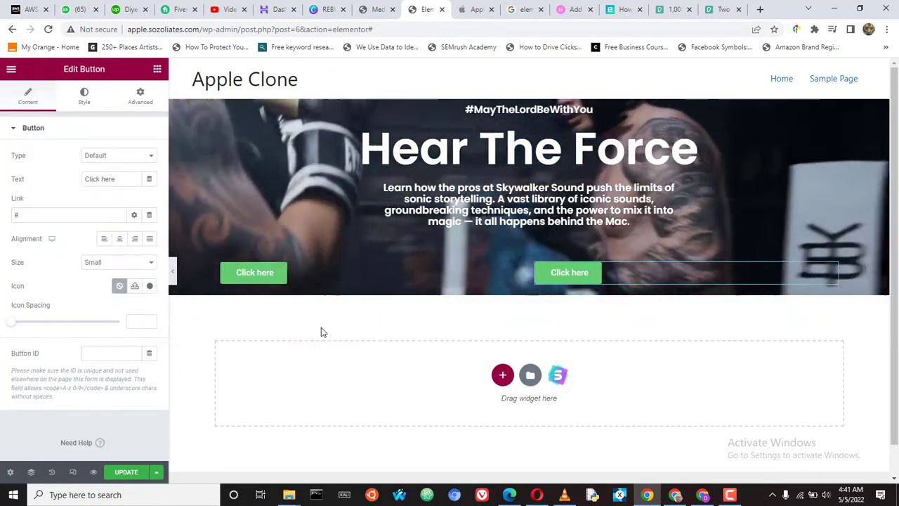
# - Check the apple.com button layout, then left-align the second column's button and right-align the first column's button
pyautogui.click(476, 9)
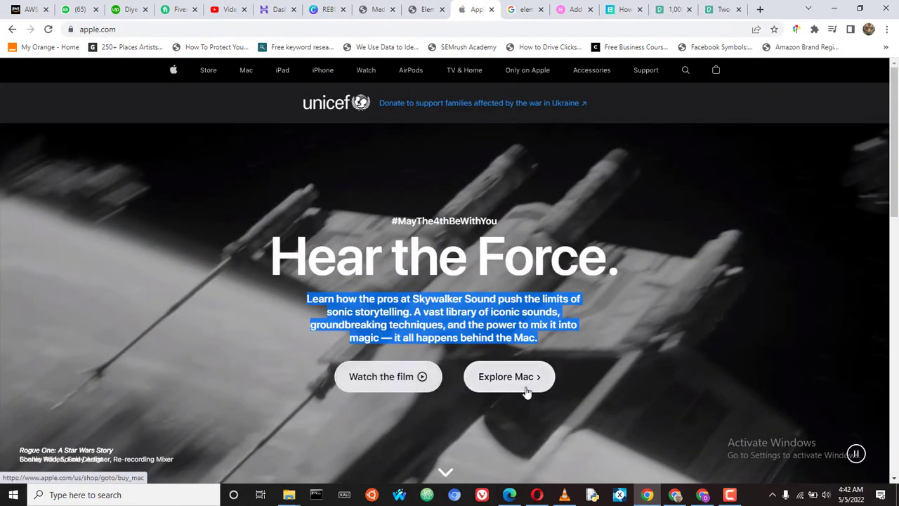
pyautogui.click(424, 10)
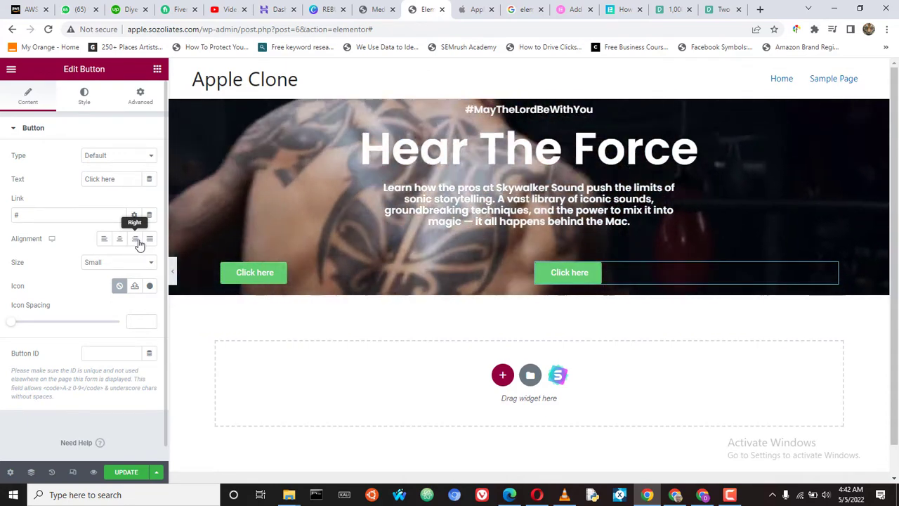
pyautogui.click(136, 240)
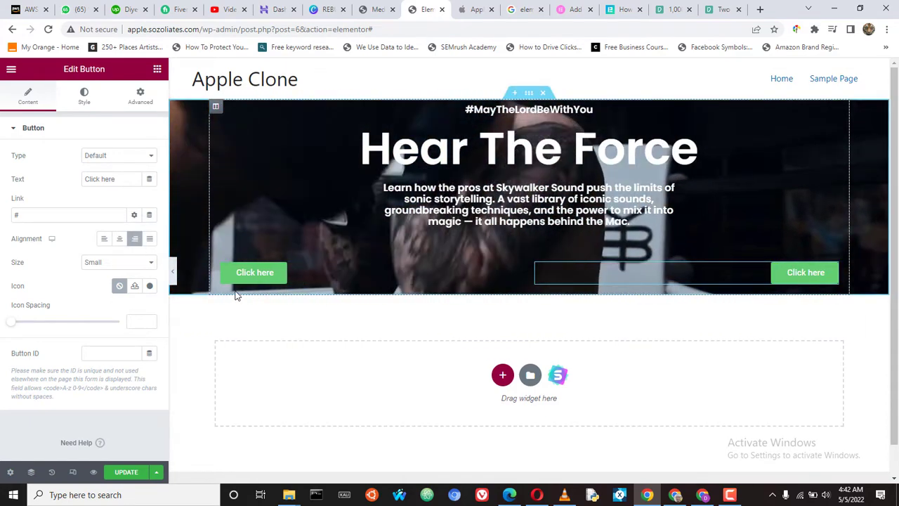
pyautogui.click(104, 239)
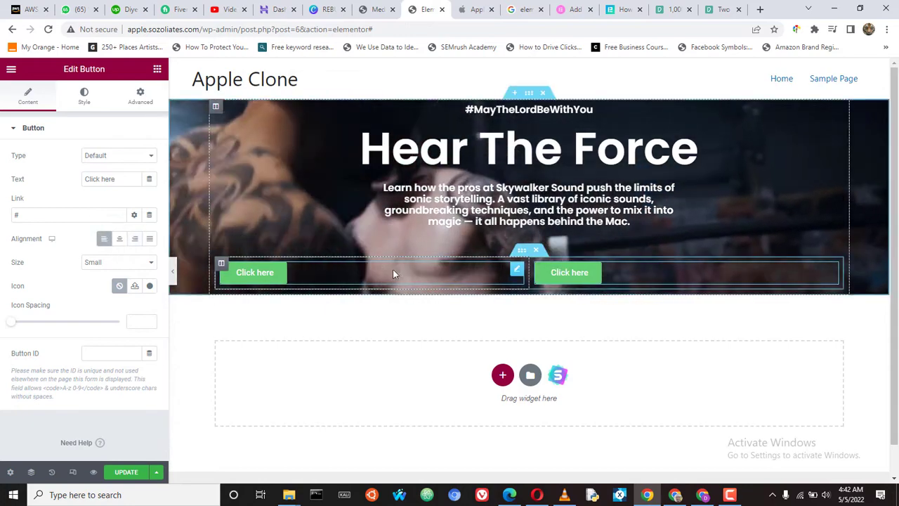
pyautogui.click(516, 270)
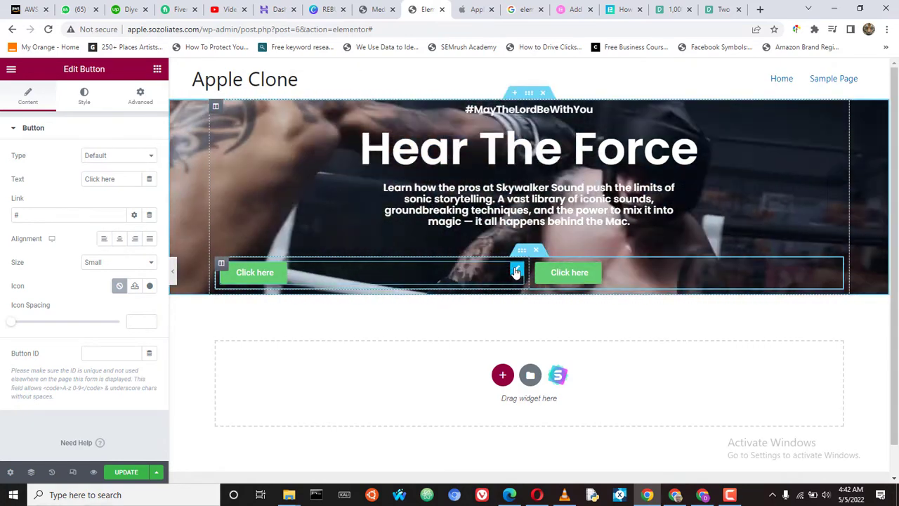
pyautogui.click(135, 240)
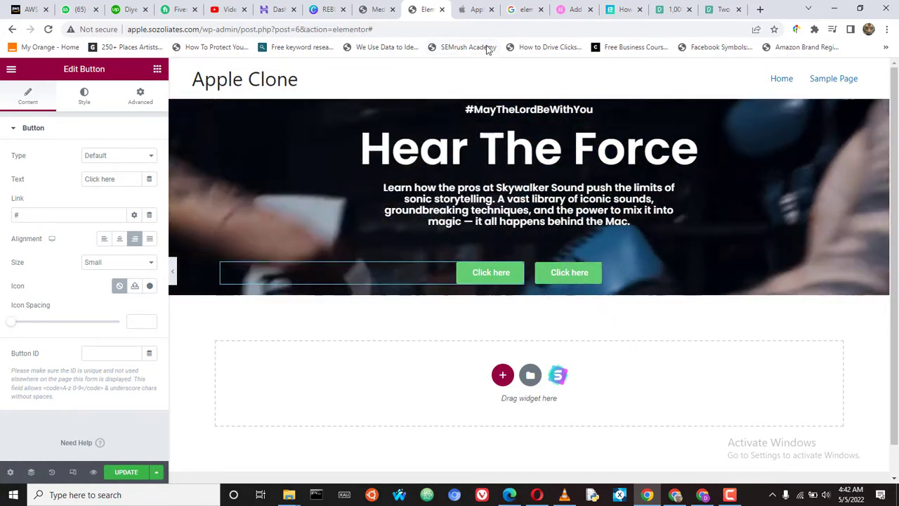
# - Check the apple.com button labels and set the first column's button text to "Watch The Film"
pyautogui.click(472, 9)
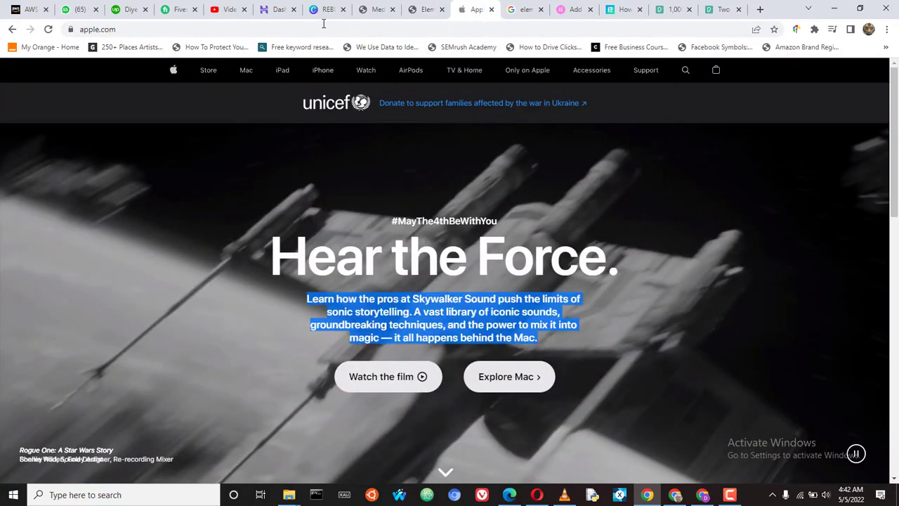
pyautogui.click(421, 9)
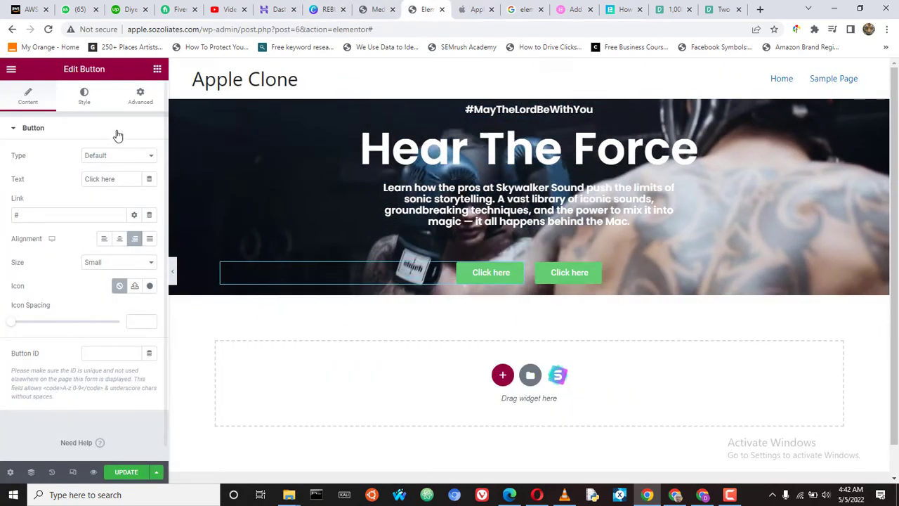
pyautogui.moveTo(117, 178); pyautogui.dragTo(86, 178)
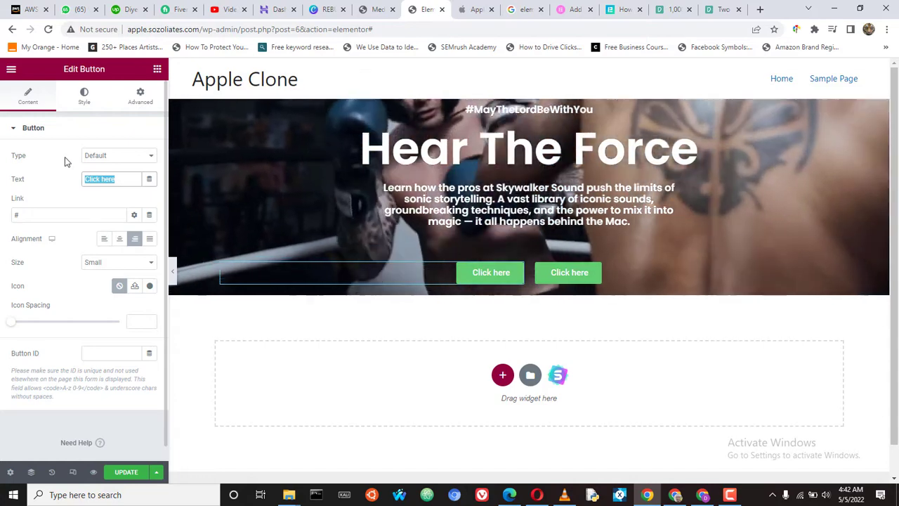
pyautogui.write('W')
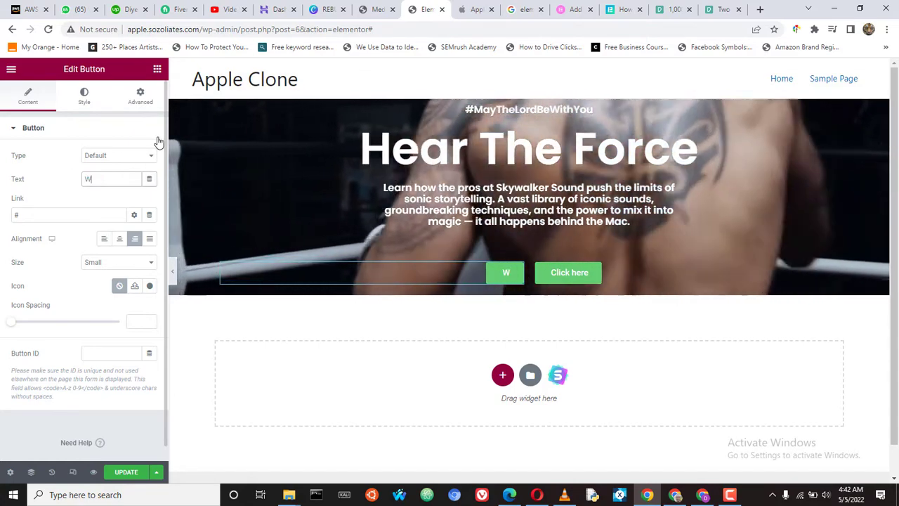
pyautogui.write('atch Th')
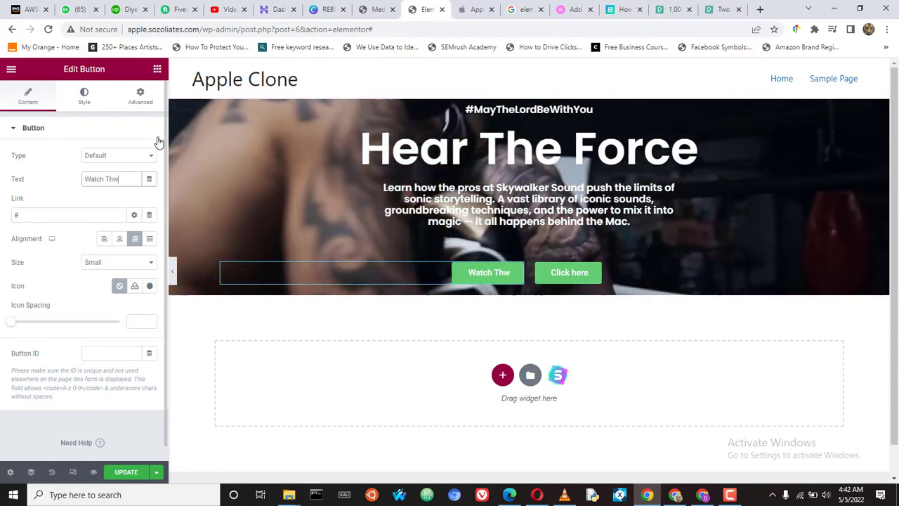
pyautogui.write('e Film')
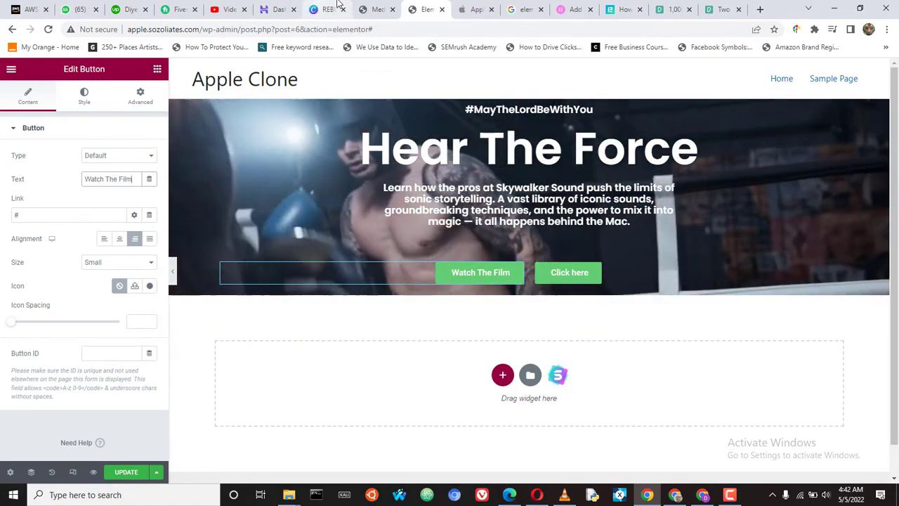
# - Check the second apple.com button and set the second column's button text to "Explore Mac"
pyautogui.click(473, 11)
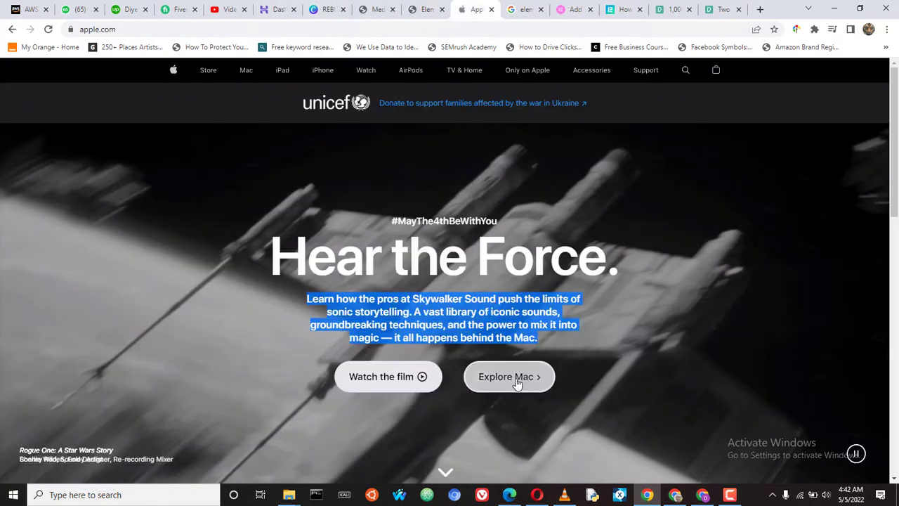
pyautogui.click(426, 10)
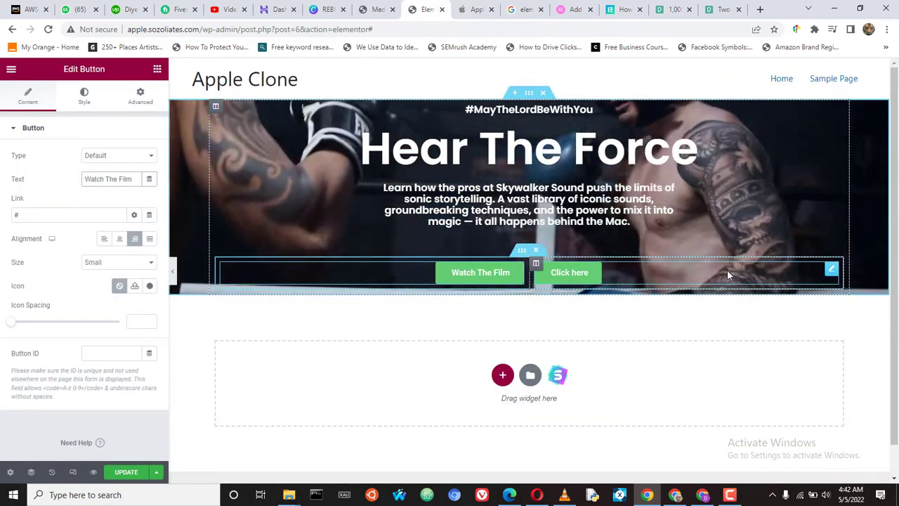
pyautogui.click(830, 269)
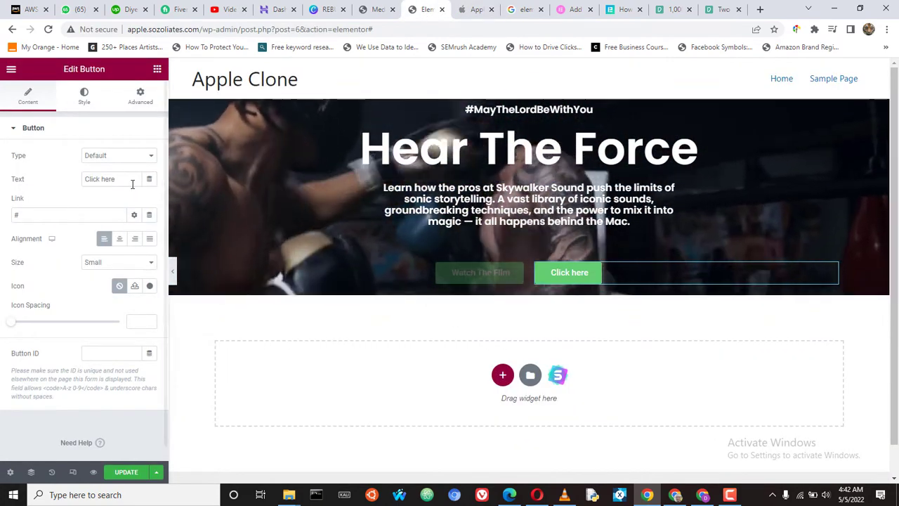
pyautogui.moveTo(133, 181); pyautogui.dragTo(42, 177)
pyautogui.write('E')
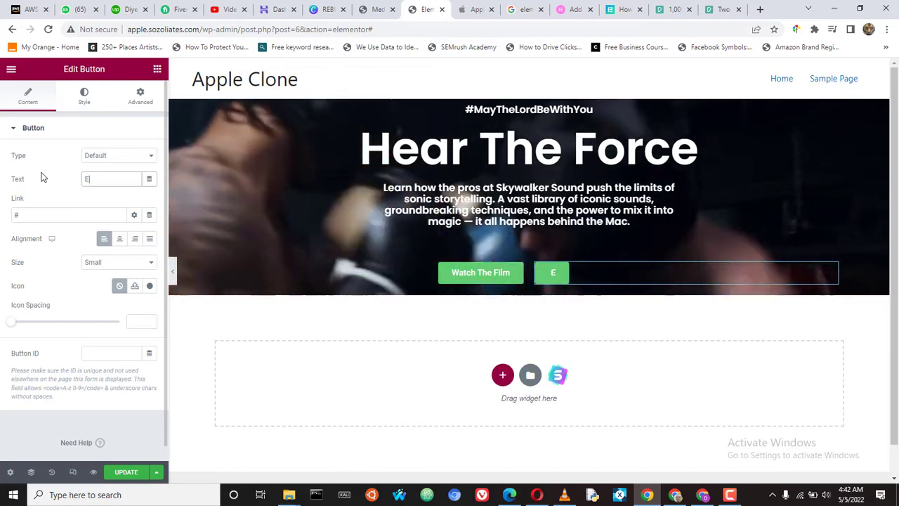
pyautogui.write('xplor')
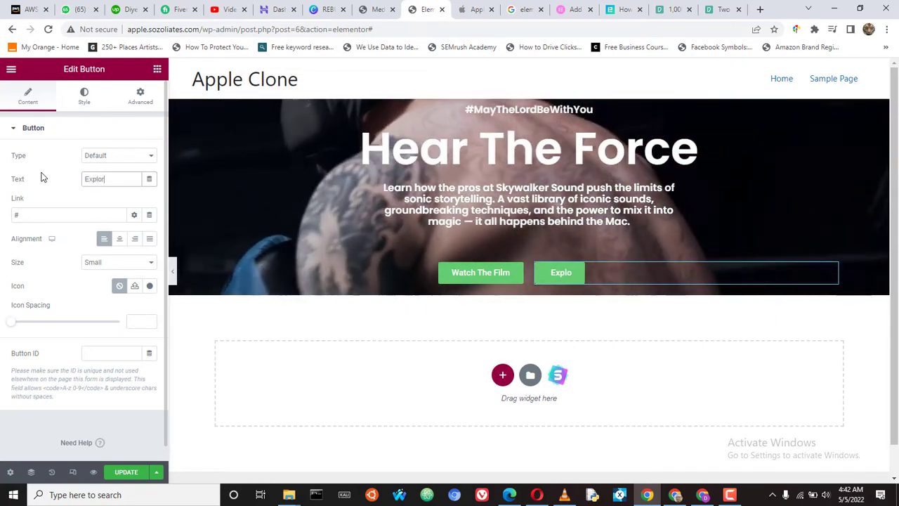
pyautogui.write('e Mac')
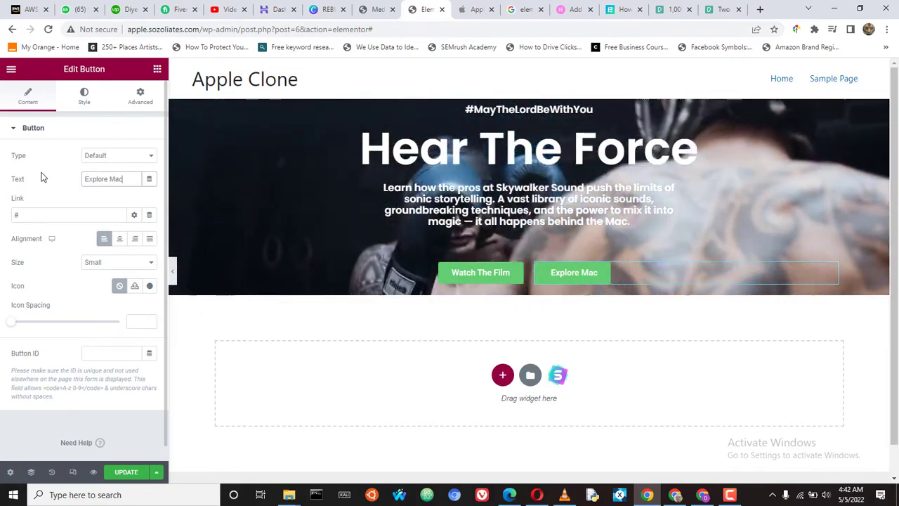
# - Try the Large size on the Watch The Film button, compare it with apple.com, and set the size to Medium
pyautogui.click(473, 9)
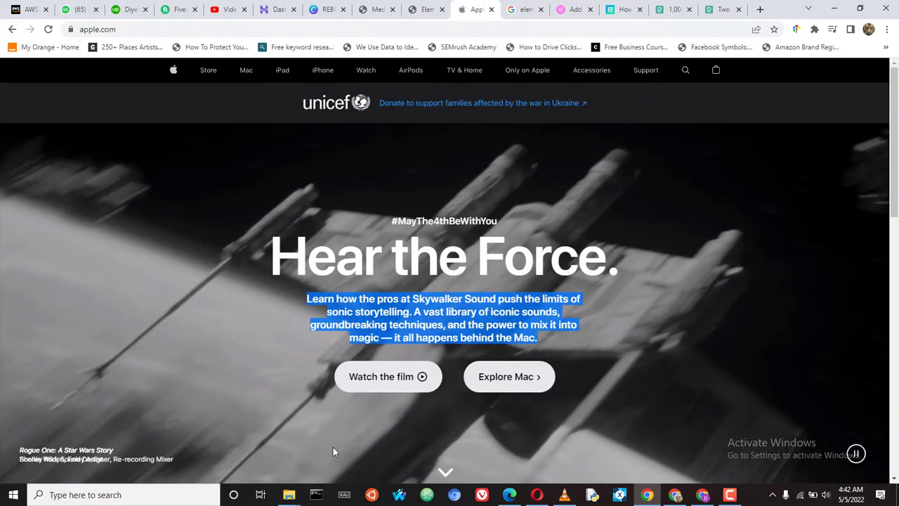
pyautogui.click(422, 10)
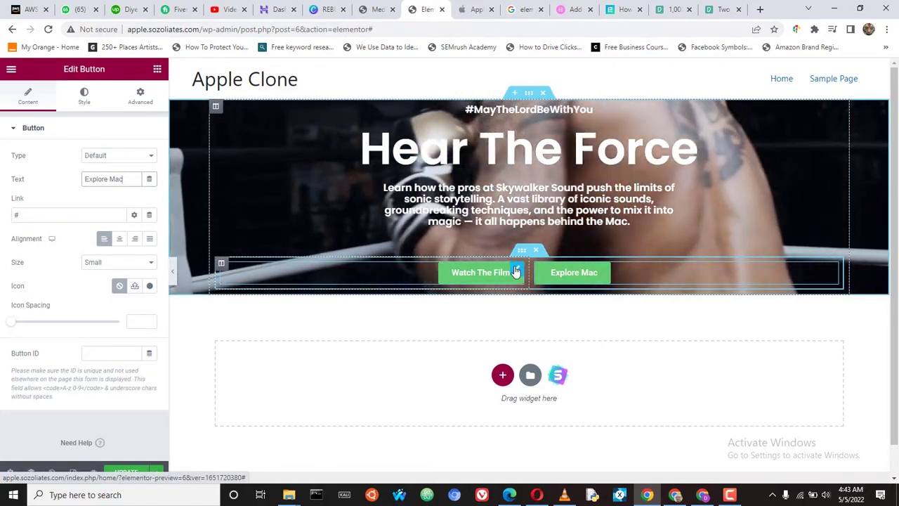
pyautogui.click(513, 274)
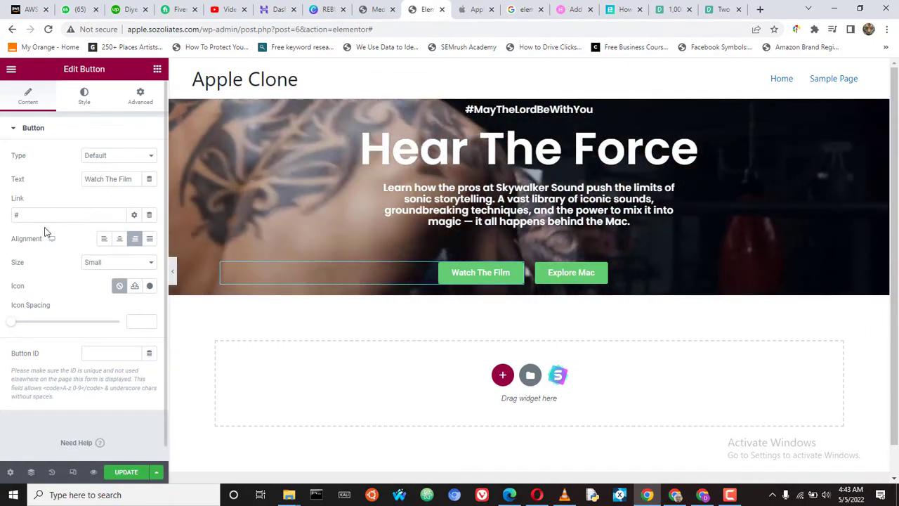
pyautogui.click(98, 160)
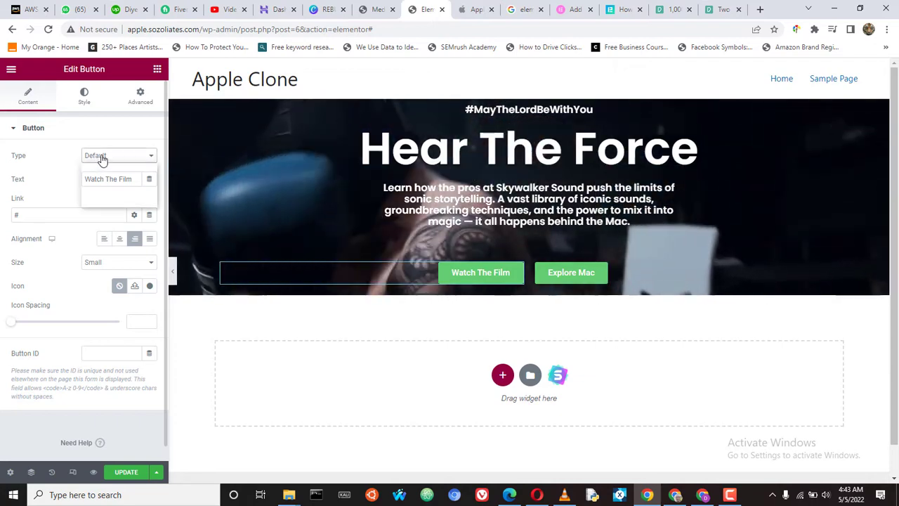
pyautogui.click(62, 202)
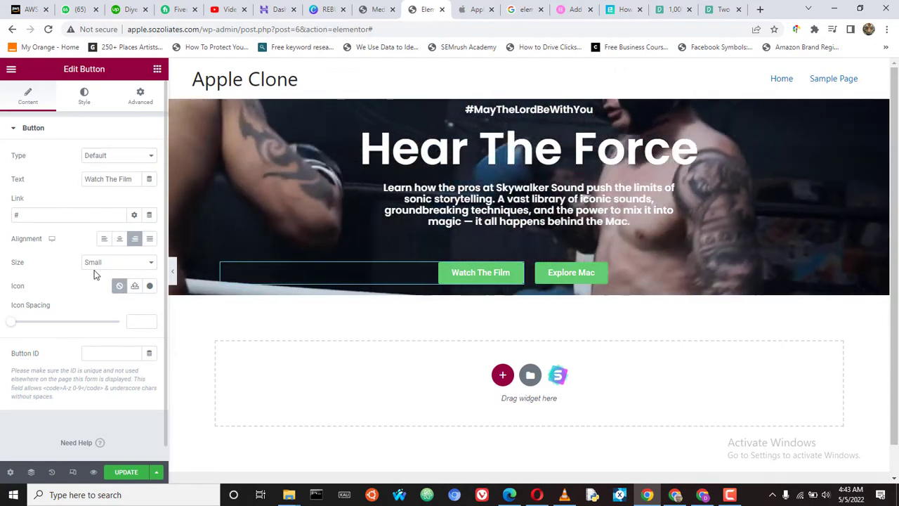
pyautogui.click(97, 262)
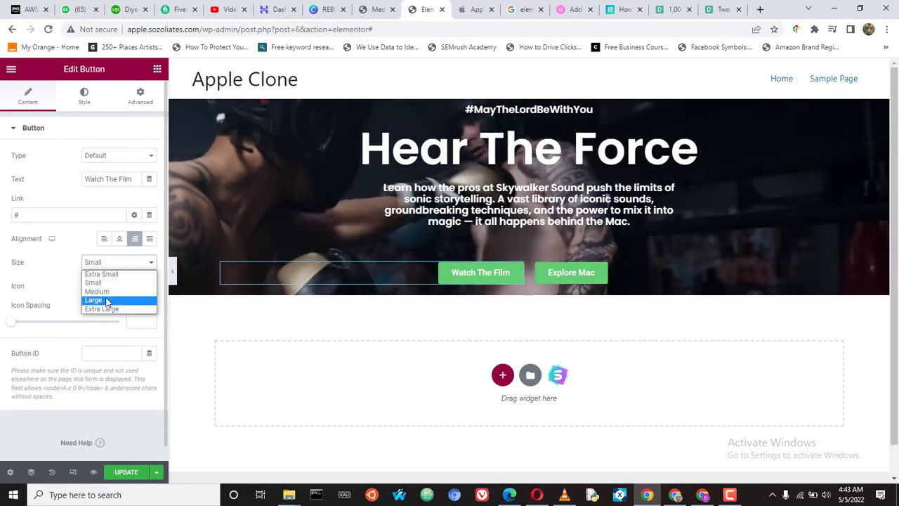
pyautogui.click(103, 299)
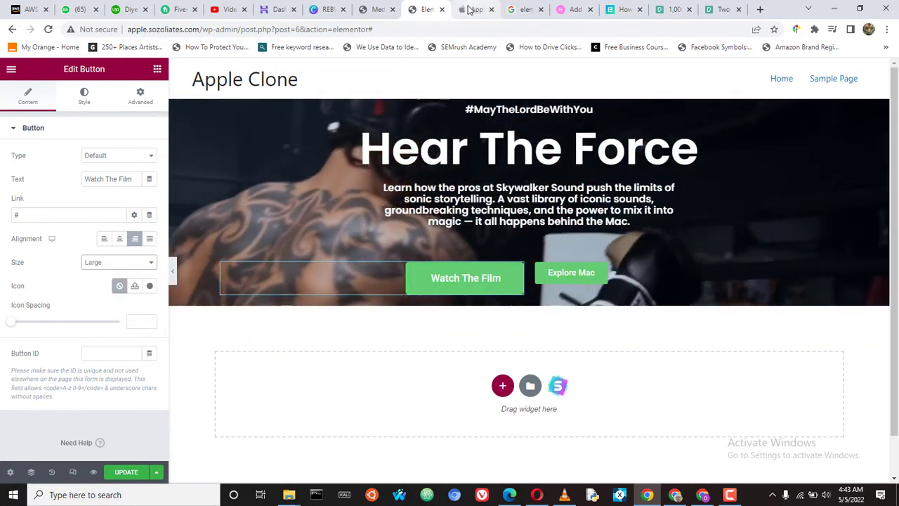
pyautogui.click(472, 7)
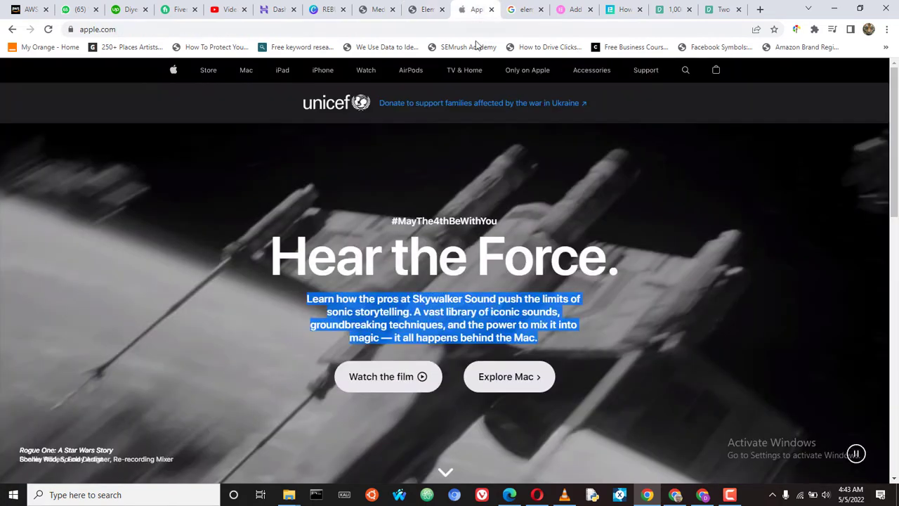
pyautogui.click(422, 10)
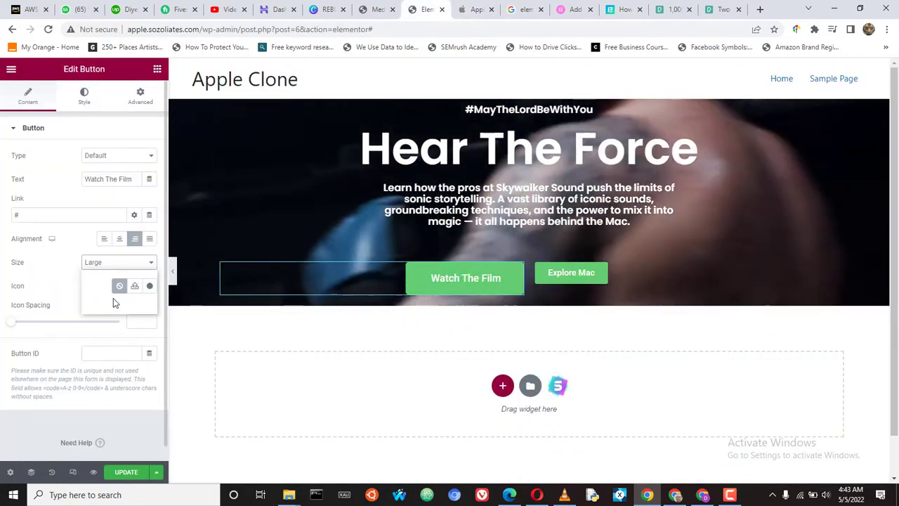
pyautogui.click(112, 291)
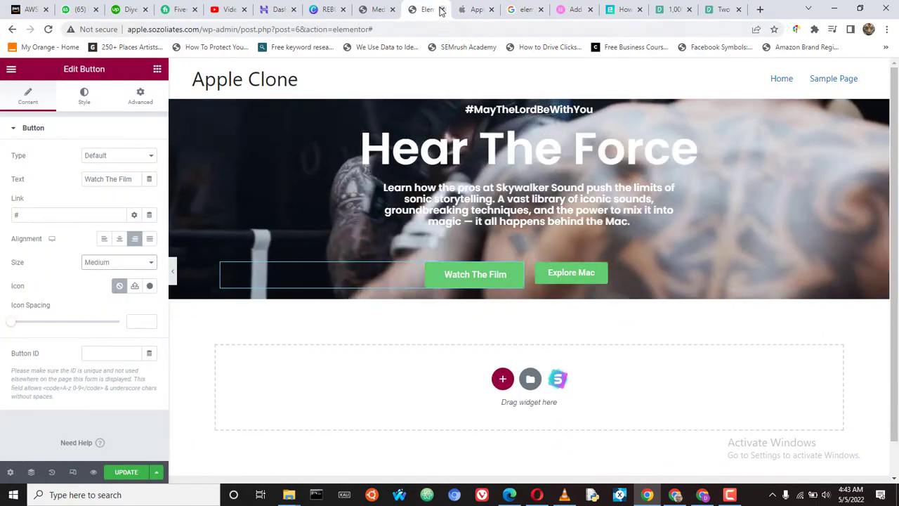
# - Compare with the apple.com buttons, then give the Watch The Film button a white #FFFFFF background and black text
pyautogui.click(472, 10)
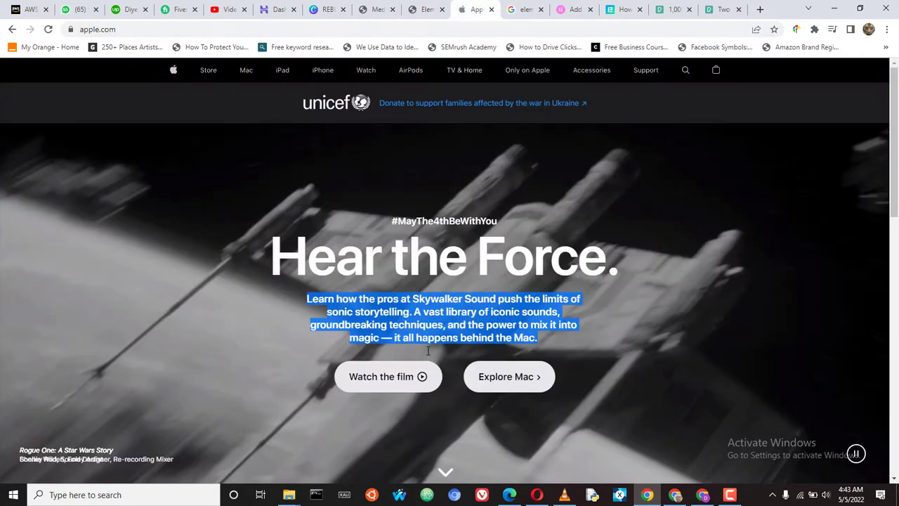
pyautogui.click(426, 9)
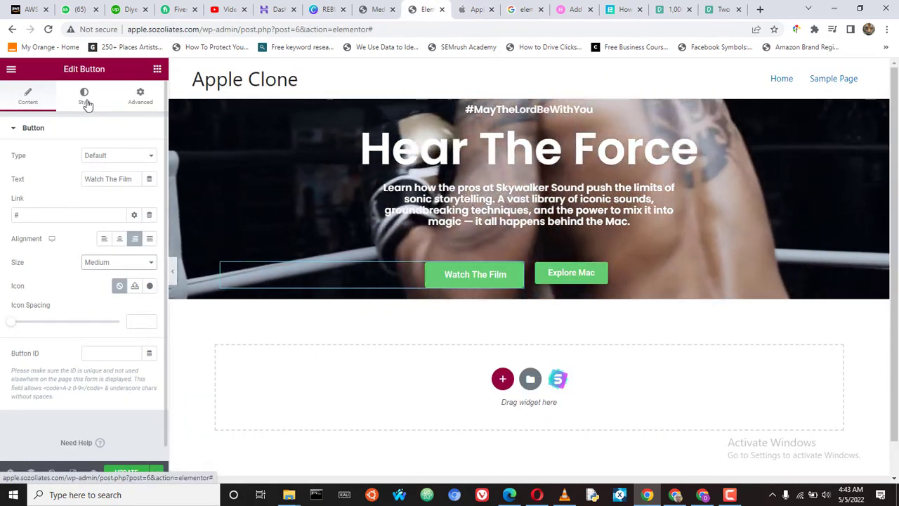
pyautogui.click(82, 100)
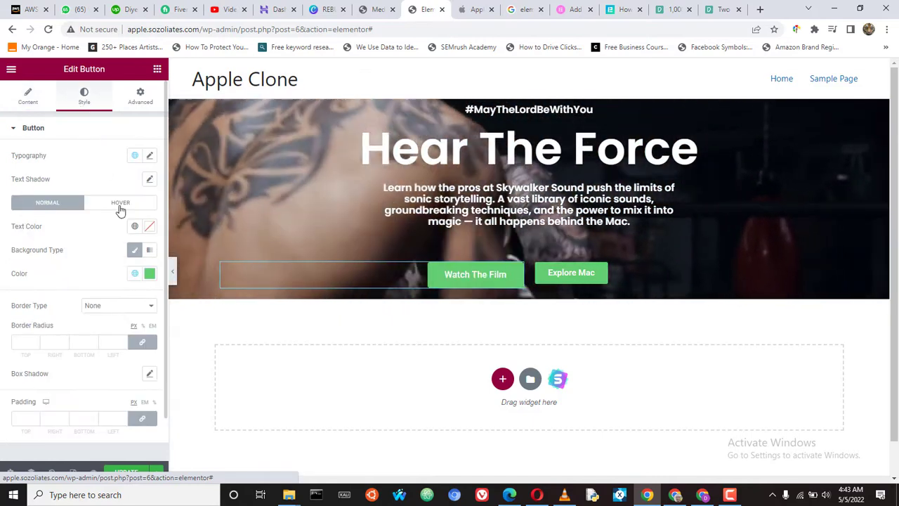
pyautogui.click(468, 11)
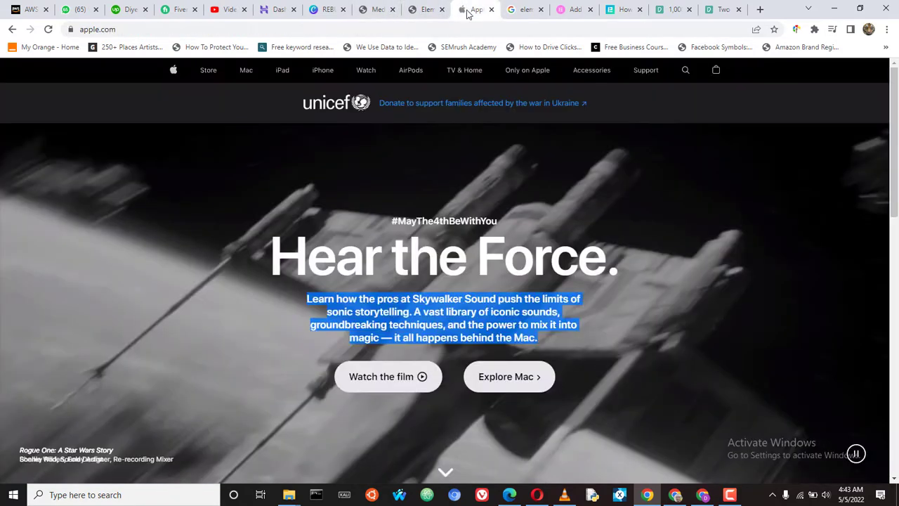
pyautogui.click(418, 10)
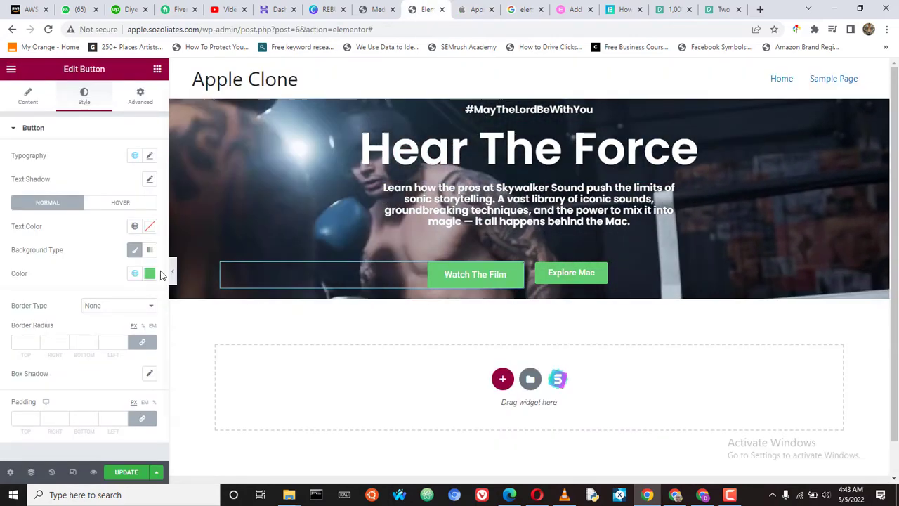
pyautogui.click(150, 273)
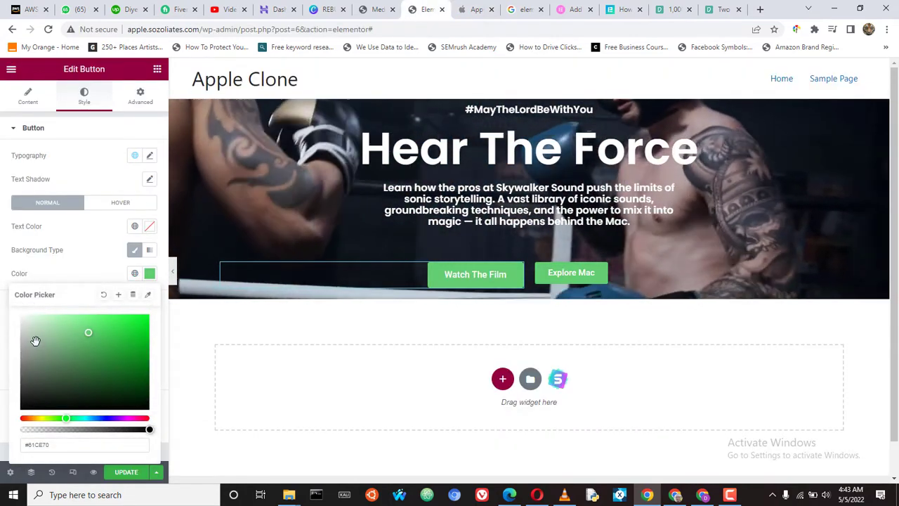
pyautogui.moveTo(35, 339); pyautogui.dragTo(3, 289)
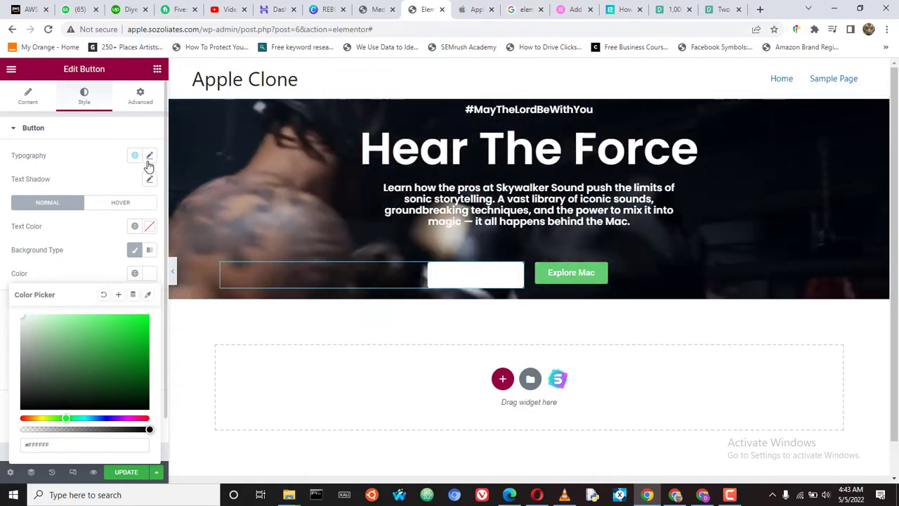
pyautogui.click(150, 226)
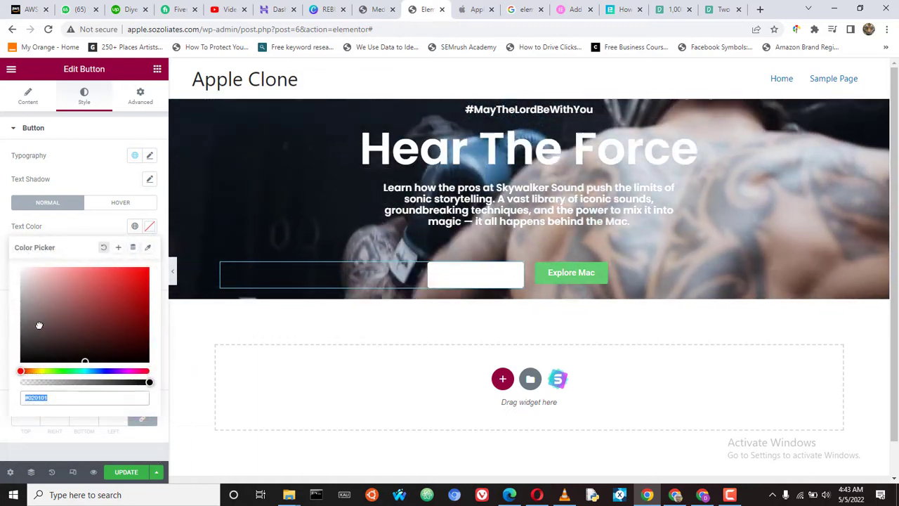
pyautogui.click(3, 355)
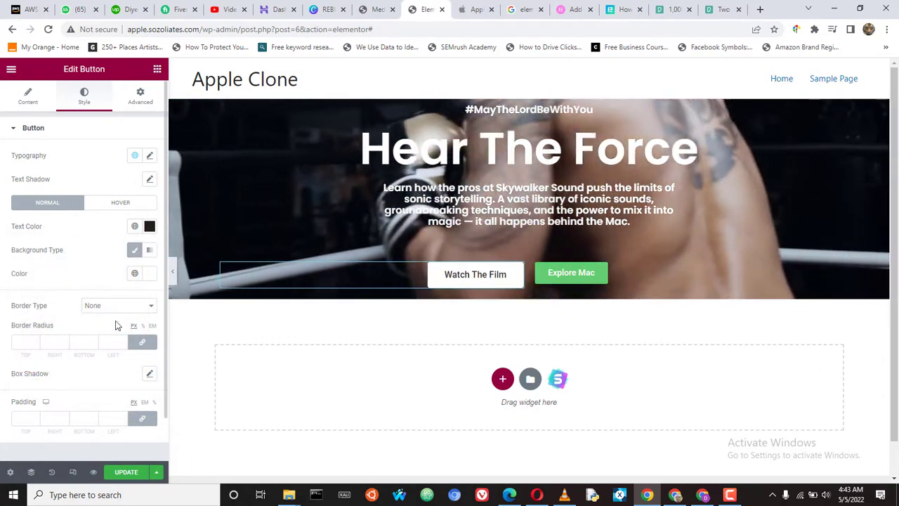
# - Set the Watch The Film button's border radius to 25 px and padding to 19 px on all sides, comparing with apple.com
pyautogui.scroll(-1, 104, 363)
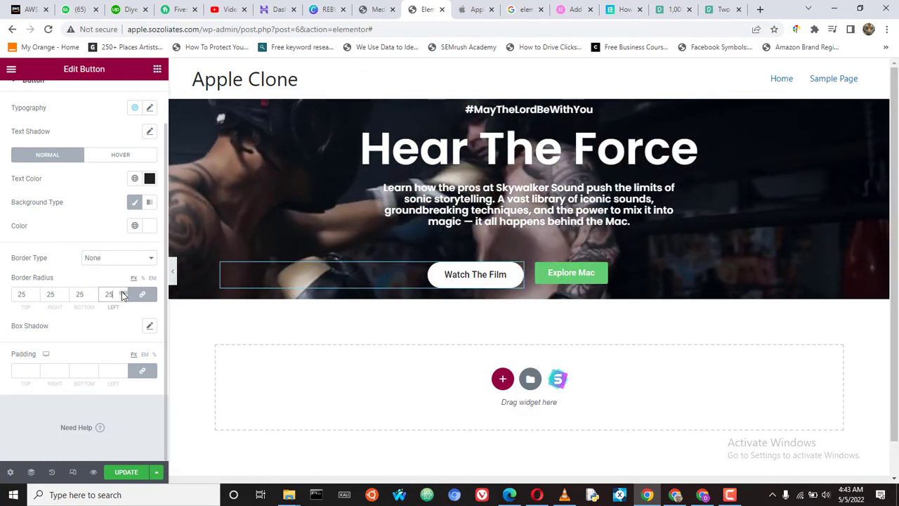
pyautogui.click(470, 10)
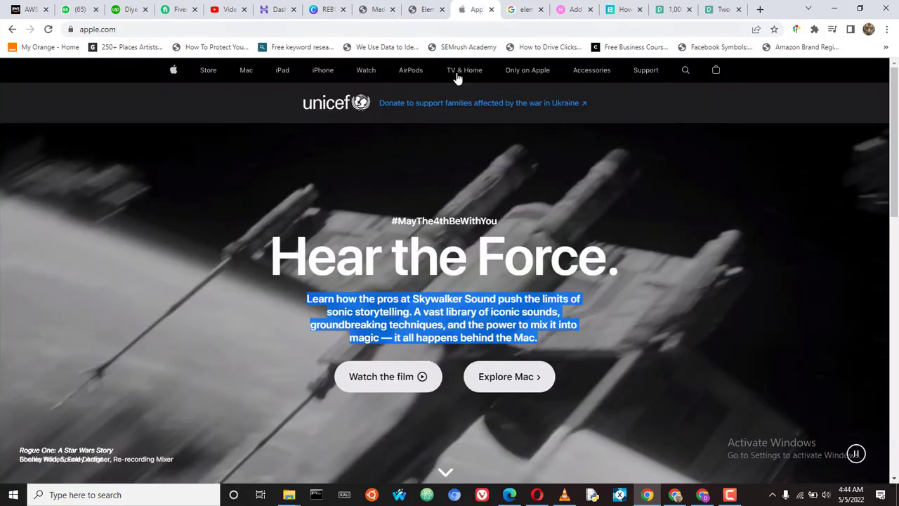
pyautogui.click(414, 10)
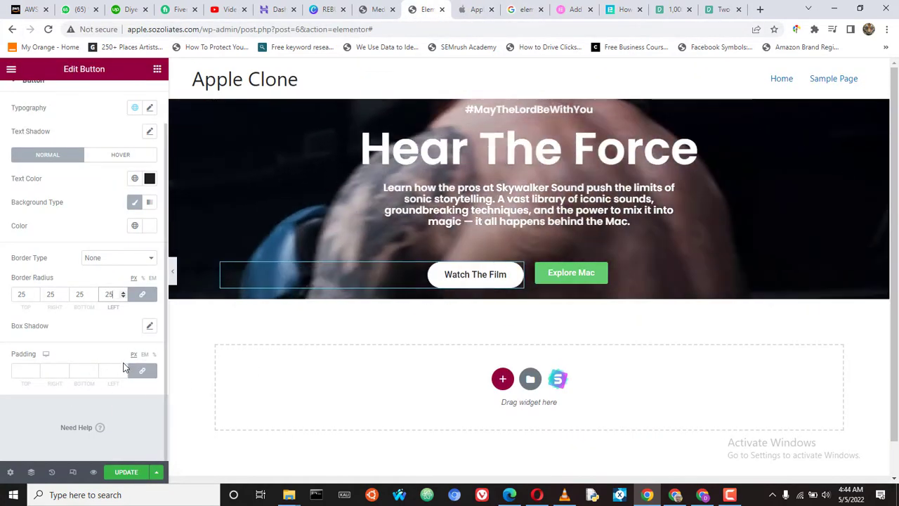
pyautogui.doubleClick(123, 369)
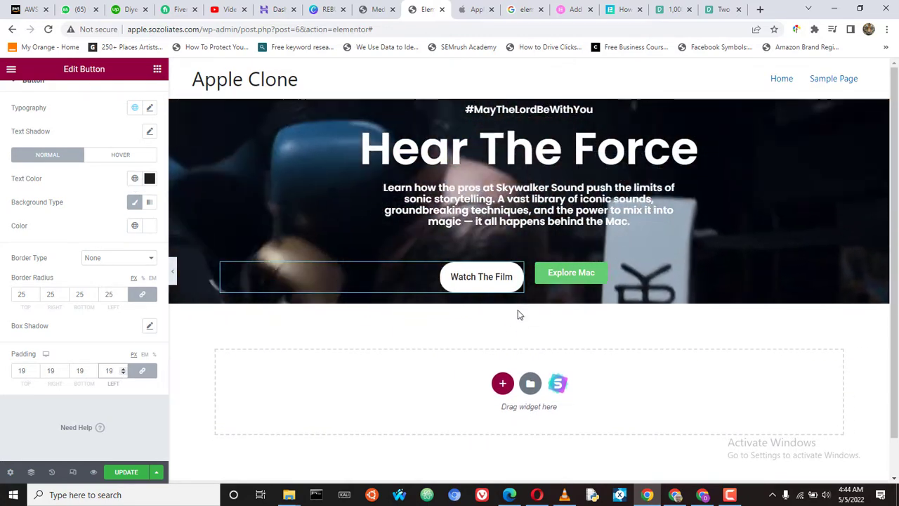
pyautogui.click(475, 10)
pyautogui.click(423, 9)
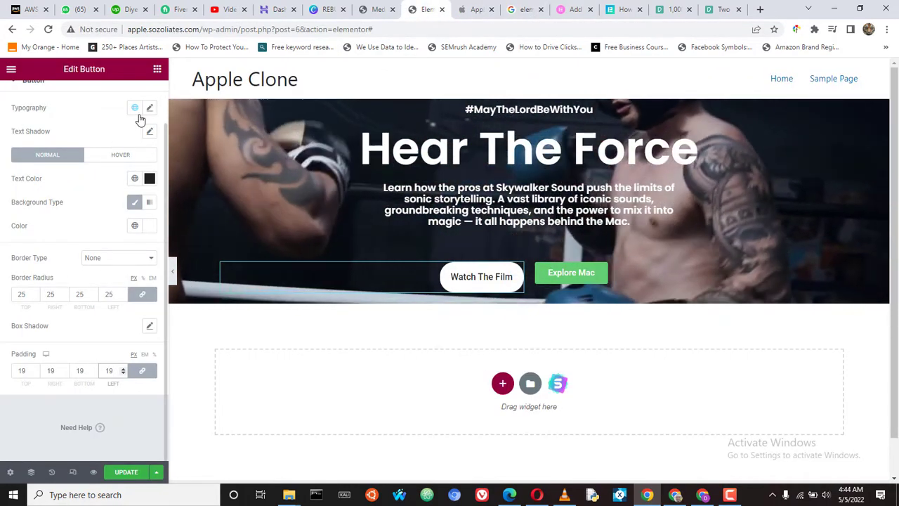
# - Set the Watch The Film button's typography to Poppins, size 17 px, weight 600, comparing it with apple.com
pyautogui.click(150, 108)
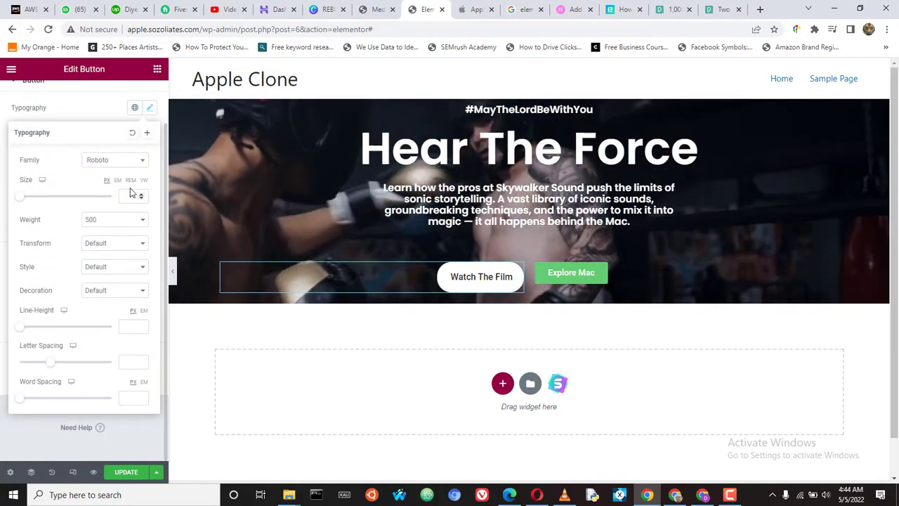
pyautogui.click(106, 161)
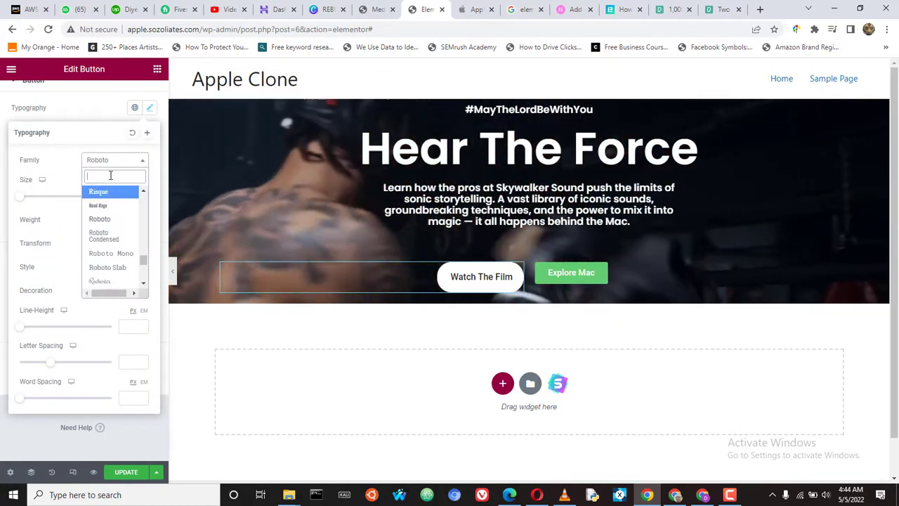
pyautogui.write('pop')
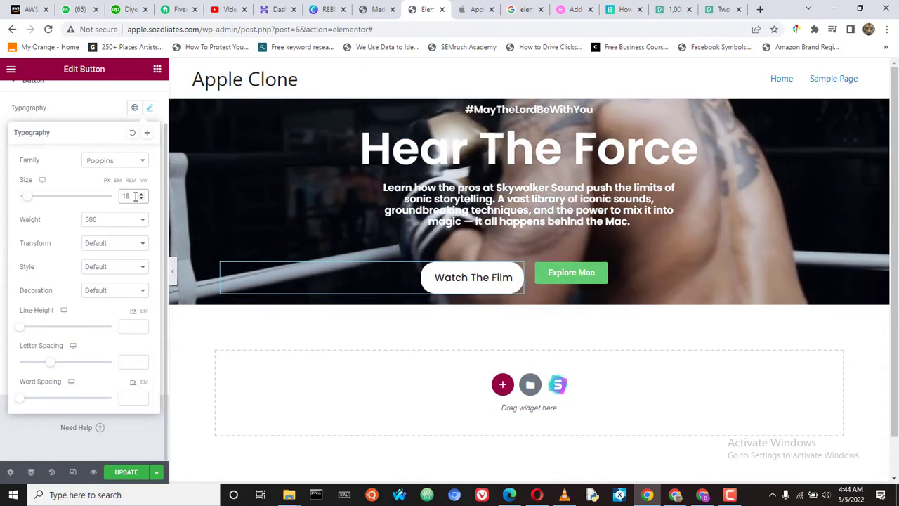
pyautogui.click(477, 11)
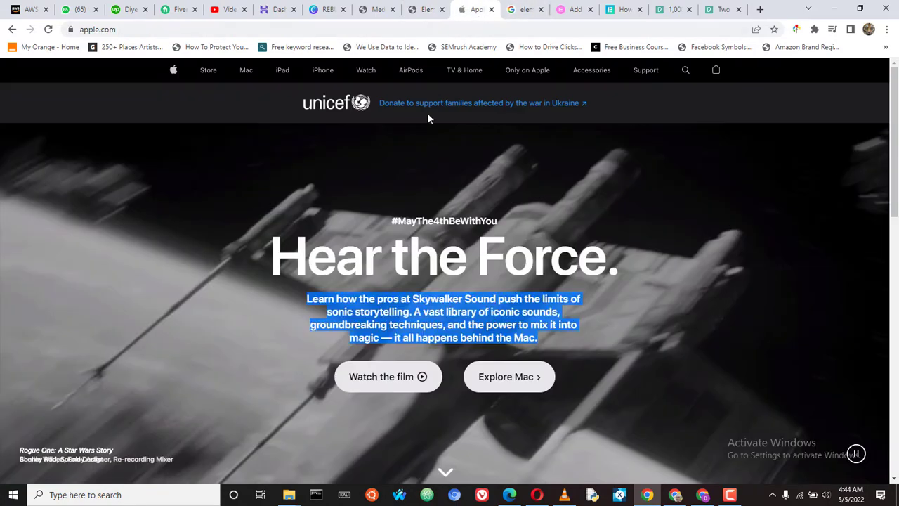
pyautogui.click(413, 12)
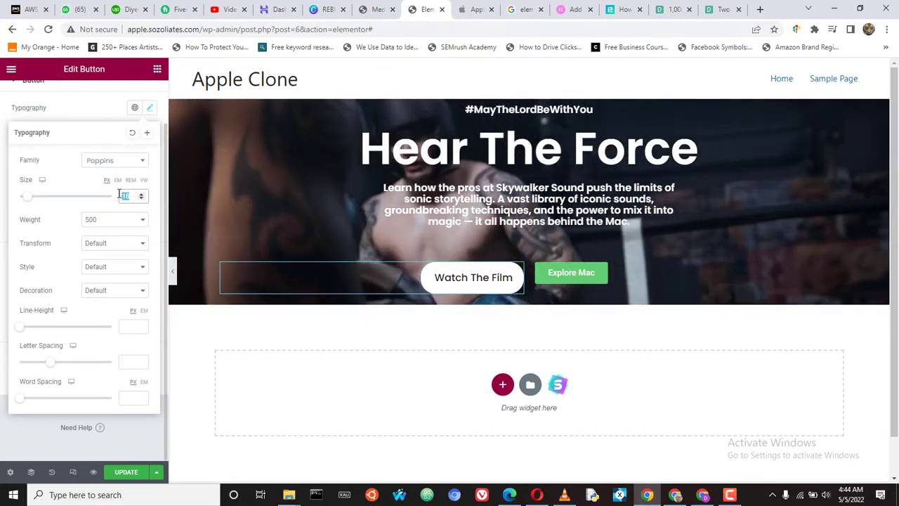
pyautogui.write('17')
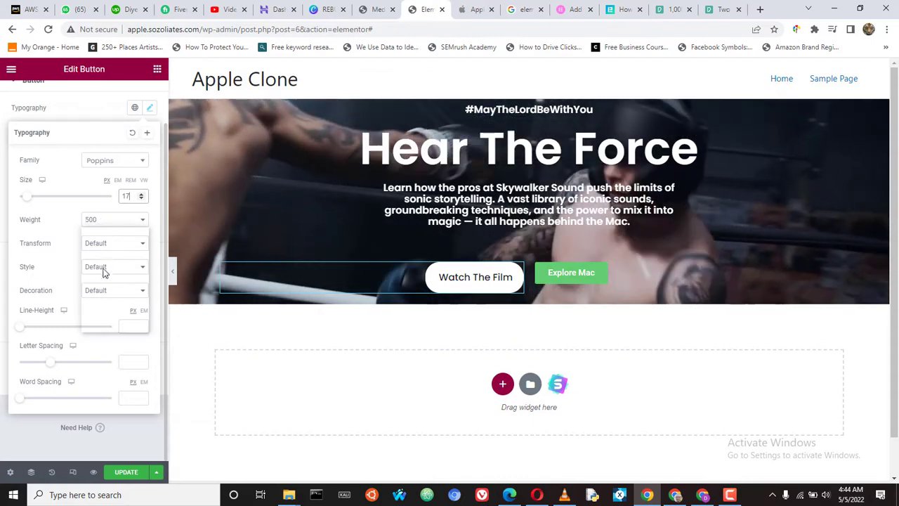
pyautogui.click(113, 219)
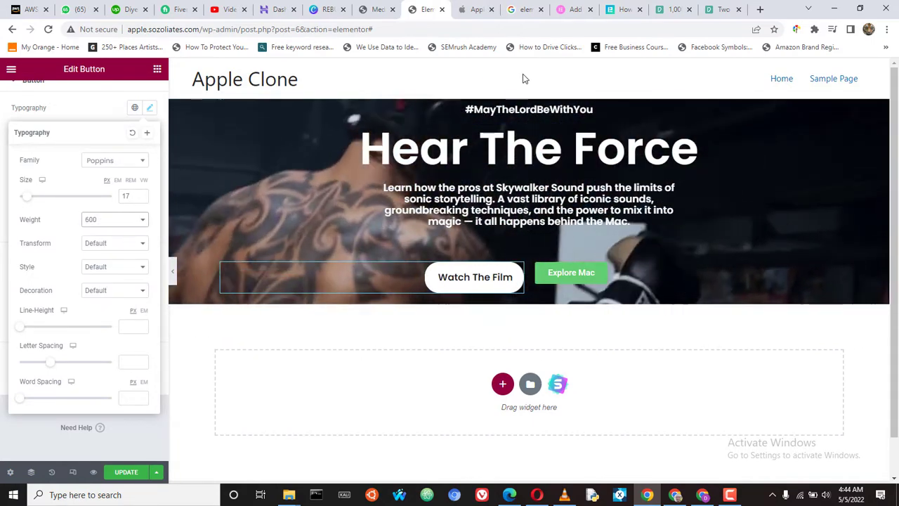
pyautogui.click(473, 10)
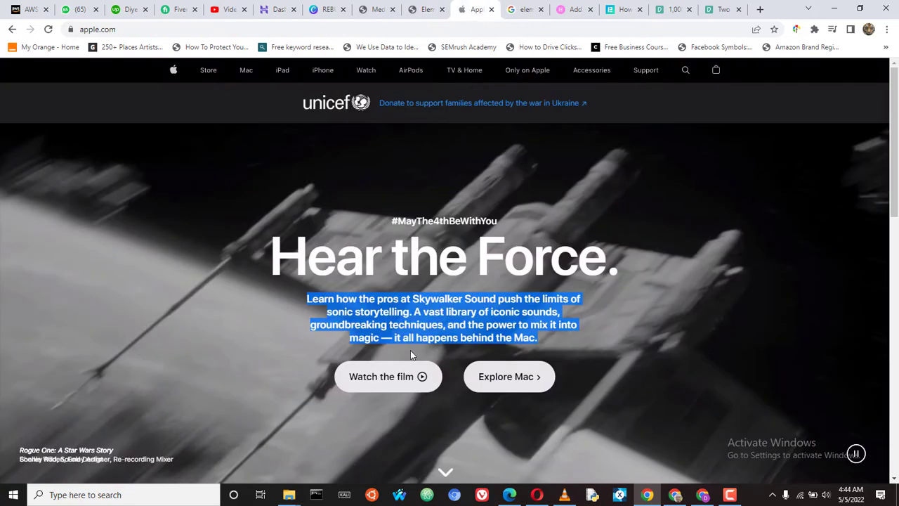
pyautogui.click(426, 11)
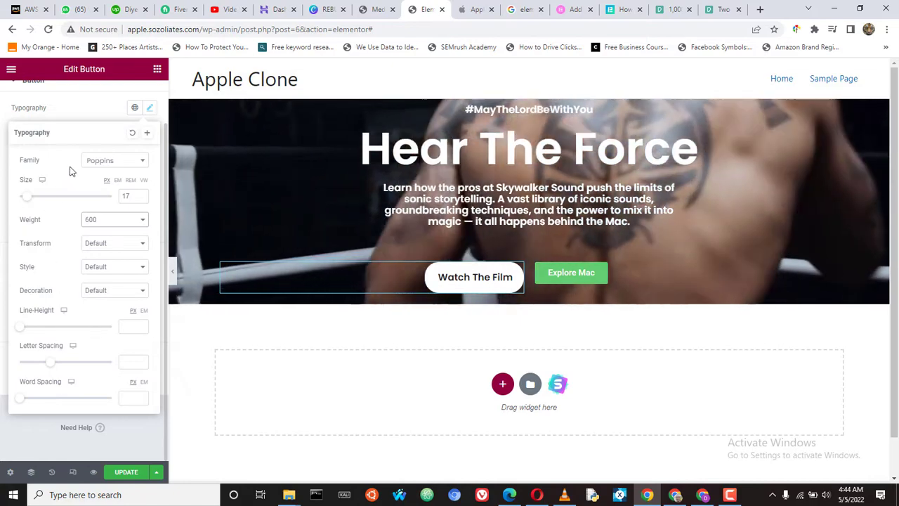
# - Increase the Watch The Film button's border radius to 30 px on all corners and compare the shape with apple.com
pyautogui.click(21, 438)
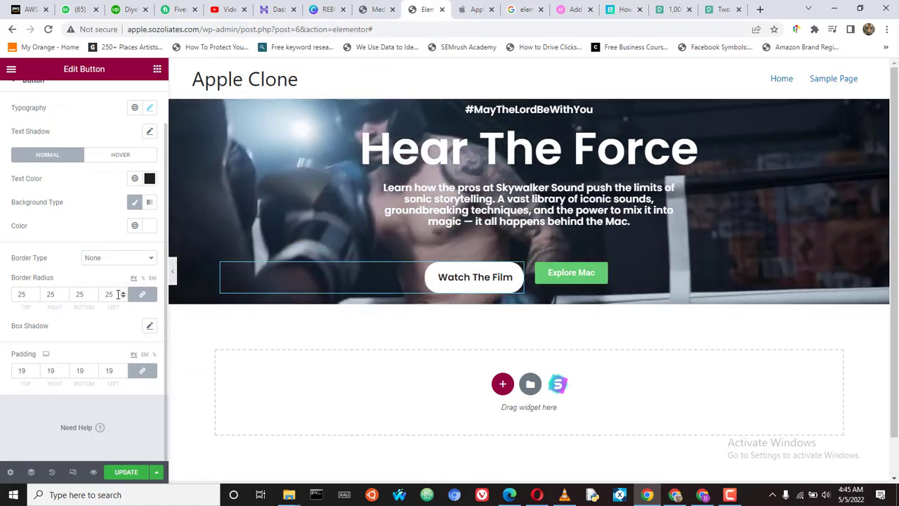
pyautogui.click(123, 293)
pyautogui.click(123, 293)
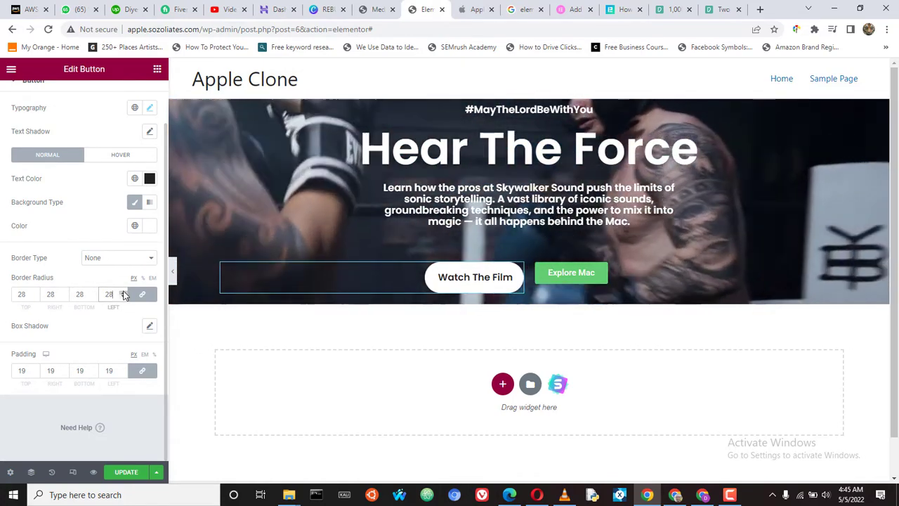
pyautogui.click(123, 292)
pyautogui.click(123, 293)
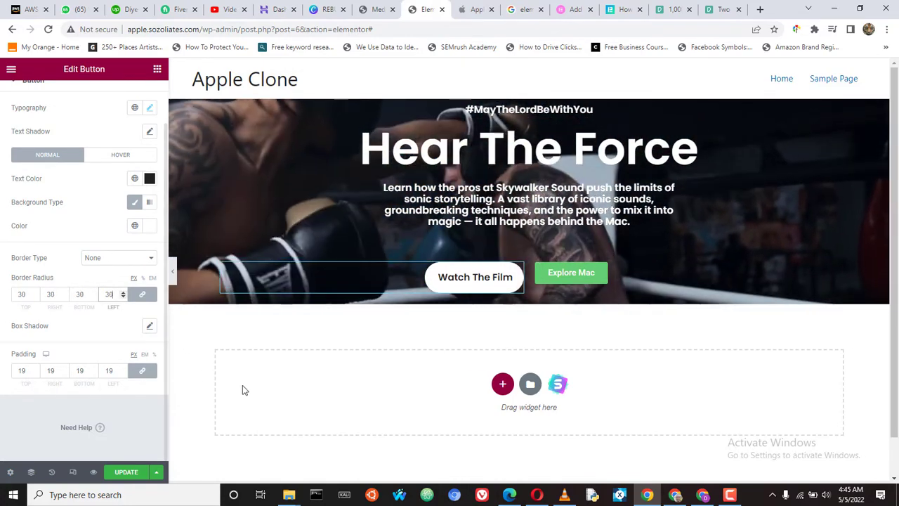
pyautogui.click(467, 12)
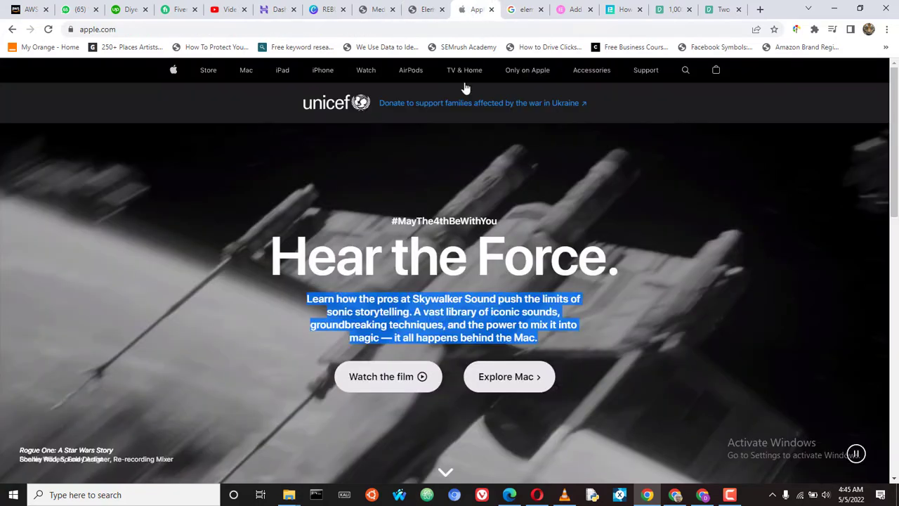
pyautogui.click(422, 10)
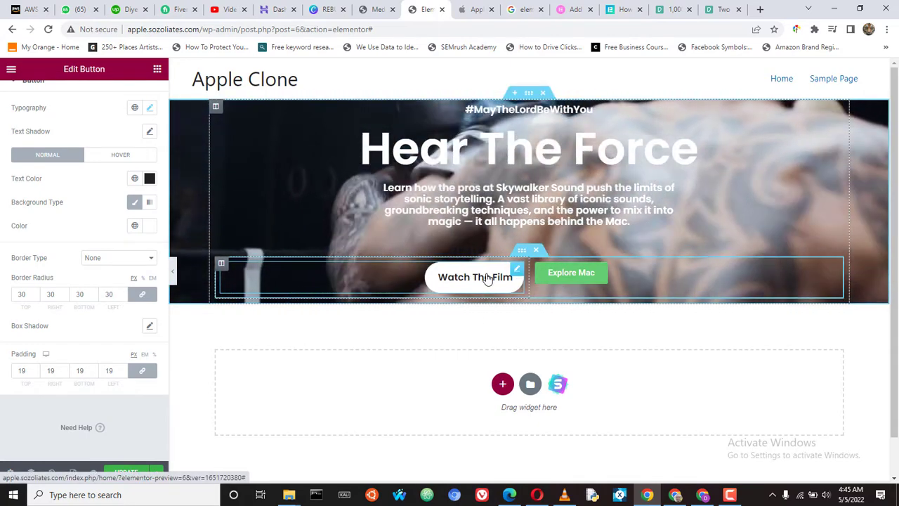
# - Copy the Watch The Film button and paste it below the Explore Mac button in the second column
pyautogui.rightClick(488, 278)
pyautogui.click(518, 322)
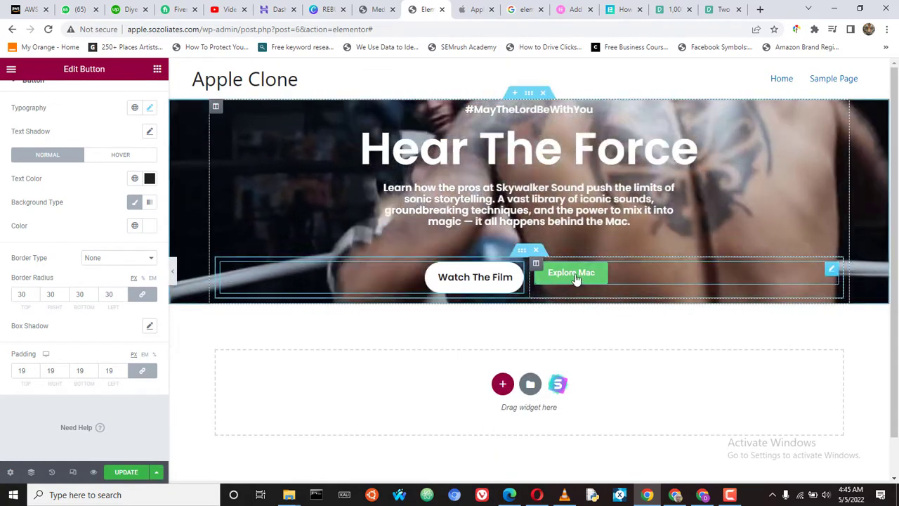
pyautogui.rightClick(574, 273)
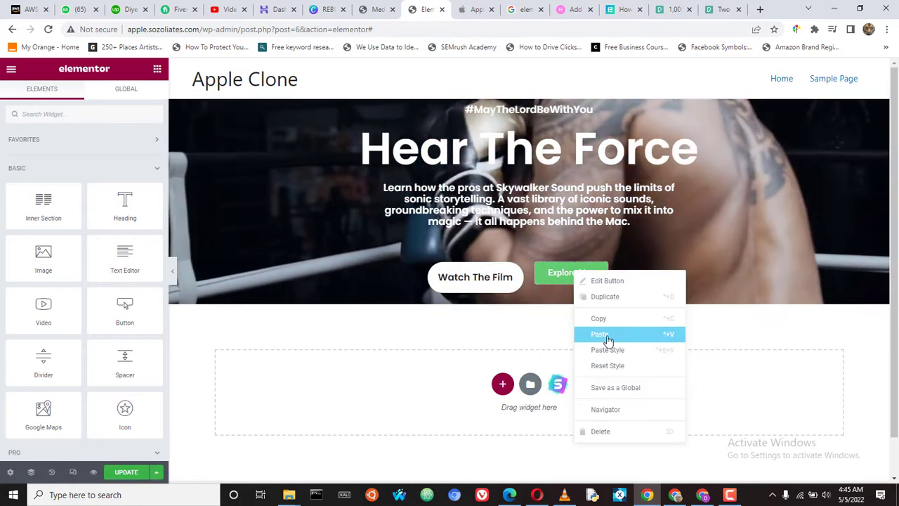
pyautogui.click(601, 334)
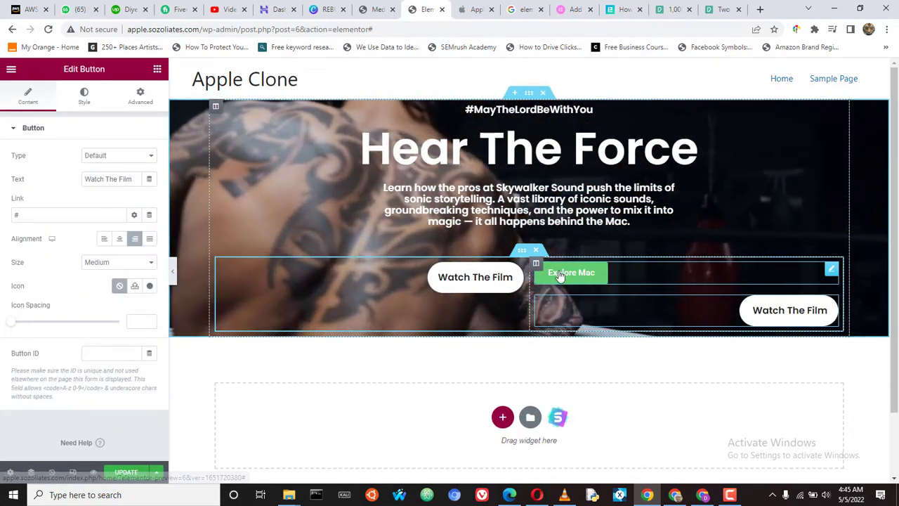
# - Paste the copied button style onto the Explore Mac button and delete the extra Watch The Film button below it
pyautogui.rightClick(580, 277)
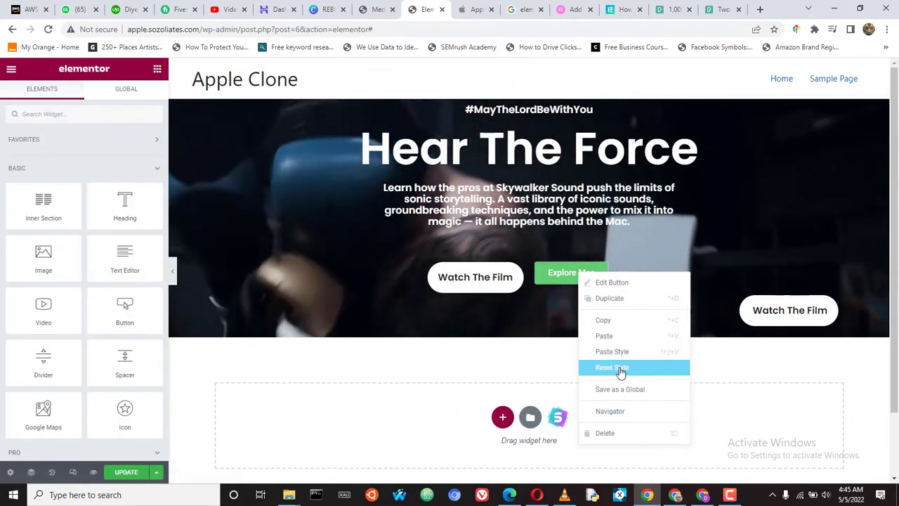
pyautogui.click(619, 355)
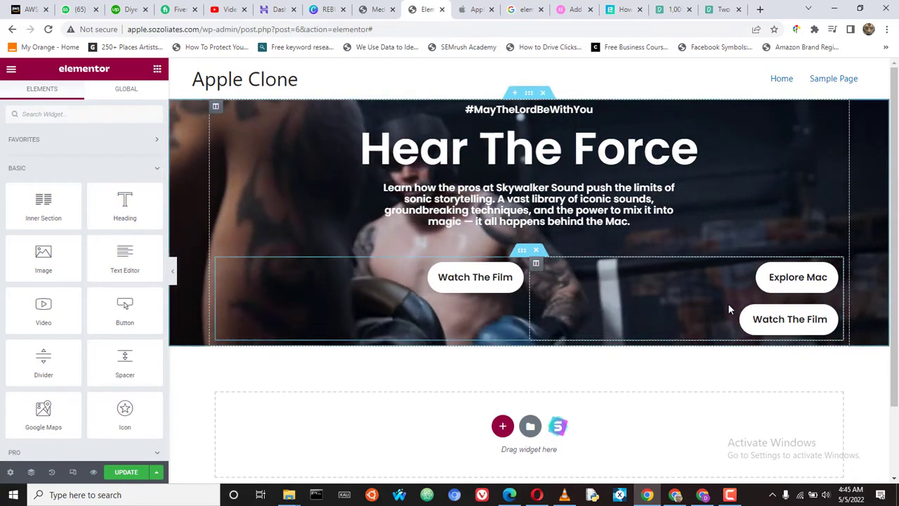
pyautogui.rightClick(834, 316)
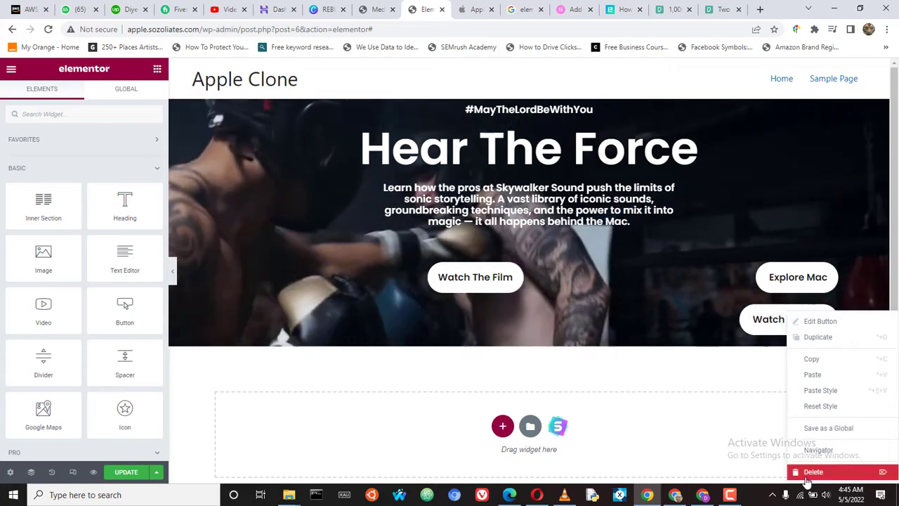
pyautogui.click(814, 472)
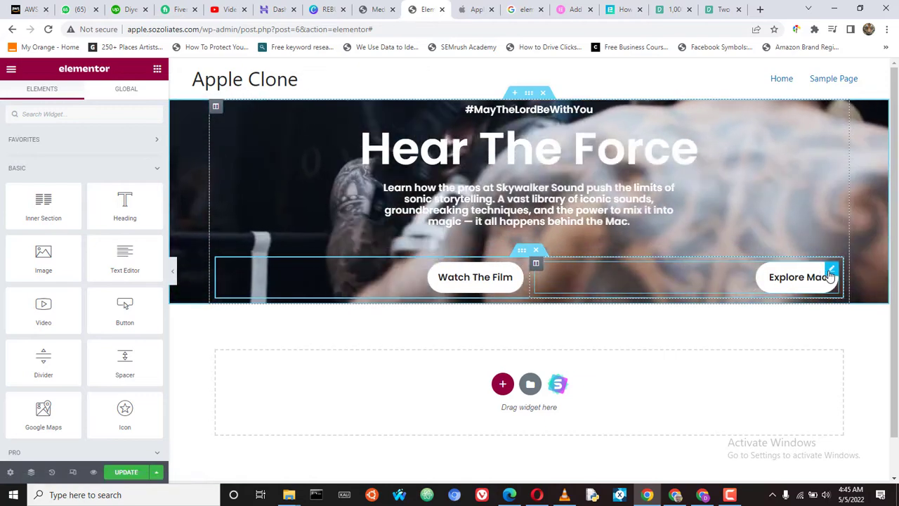
# - Align the Explore Mac button to the left of its column
pyautogui.click(825, 271)
pyautogui.click(106, 240)
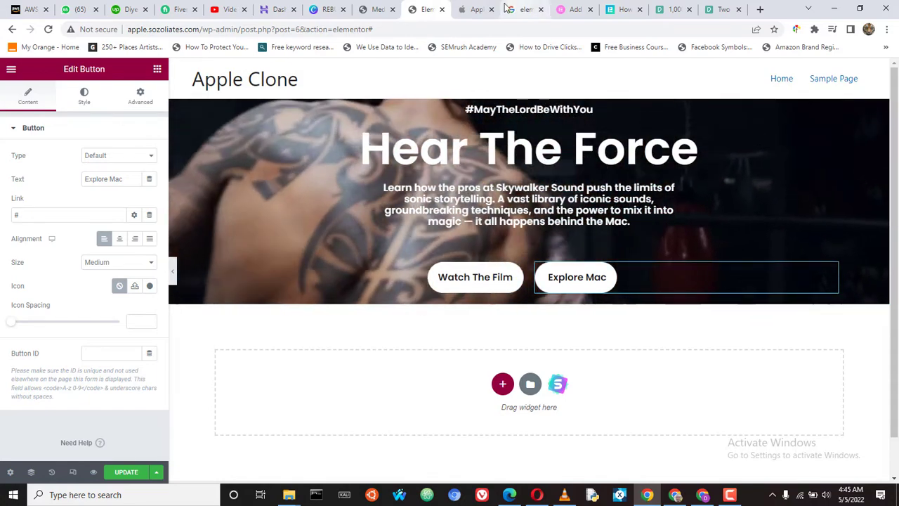
# - Compare the button row and overall look of the Elementor hero with the hero section on apple.com
pyautogui.click(467, 10)
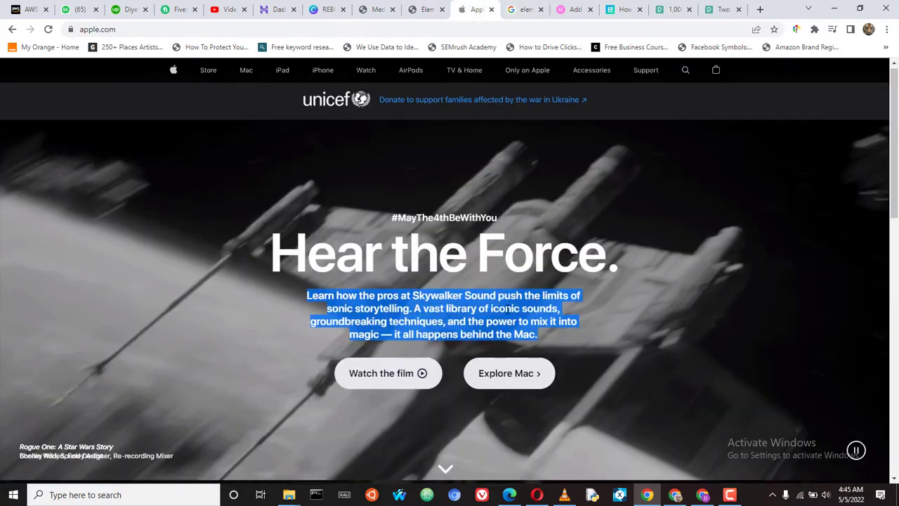
pyautogui.scroll(-2, 471, 281)
pyautogui.scroll(2, 421, 225)
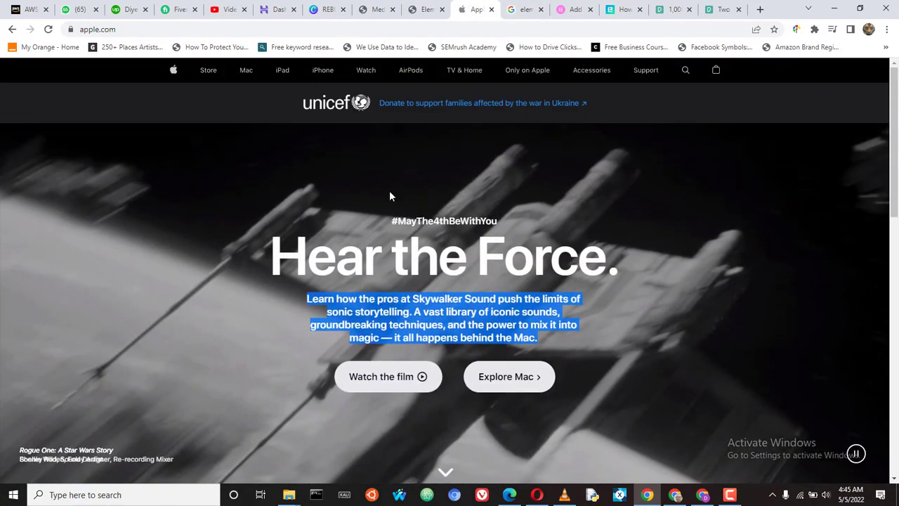
pyautogui.click(414, 11)
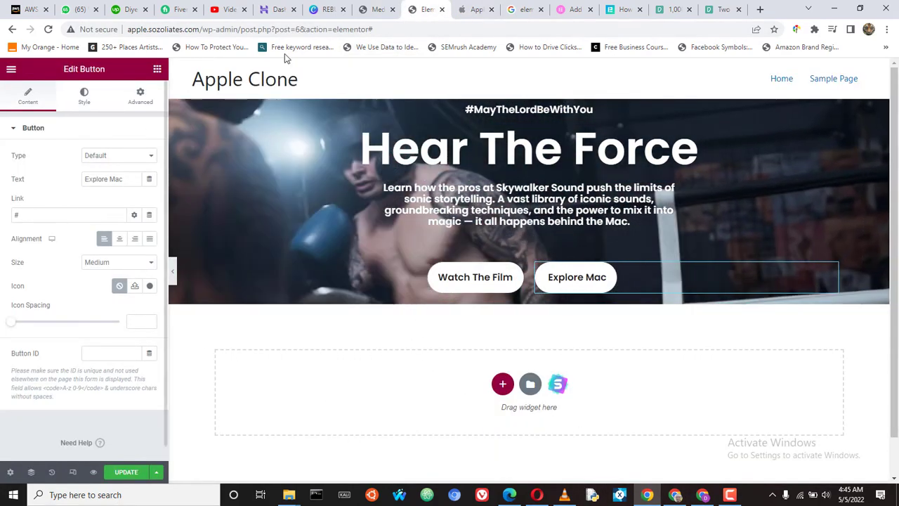
pyautogui.click(470, 10)
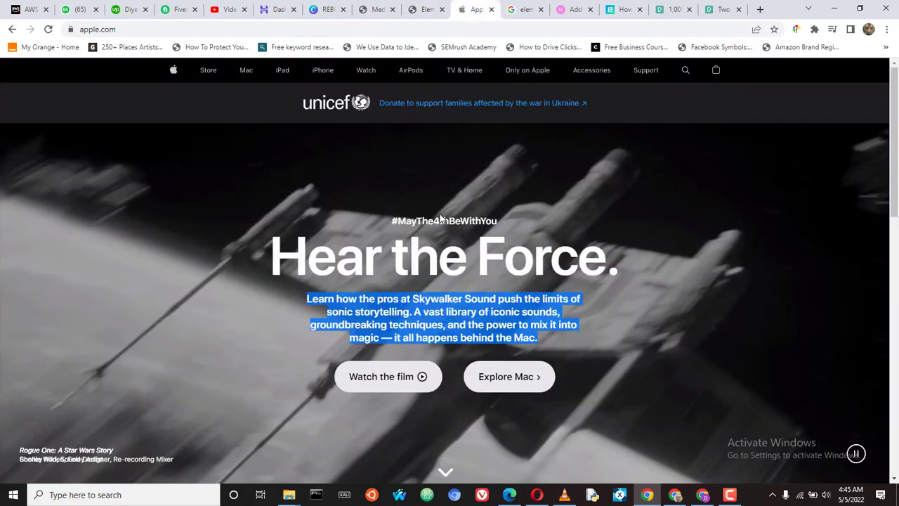
pyautogui.scroll(-2, 441, 218)
pyautogui.scroll(2, 225, 218)
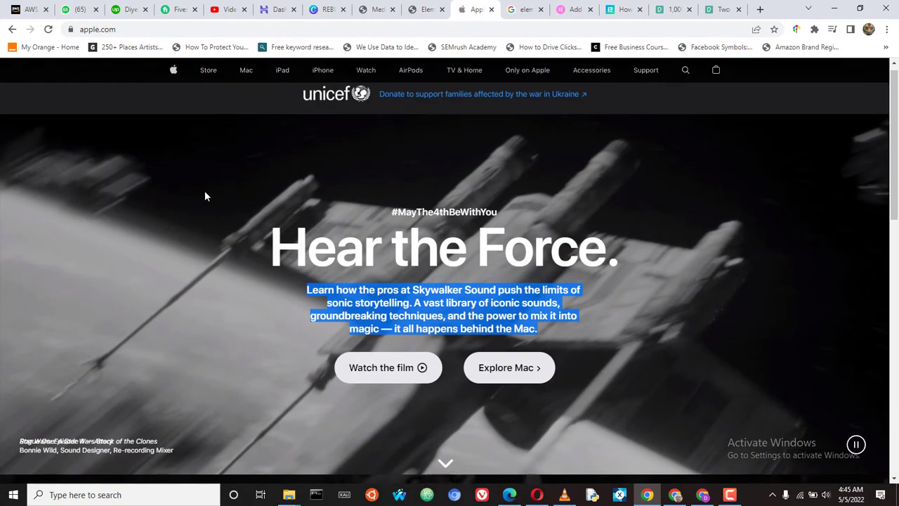
pyautogui.scroll(-1, 241, 266)
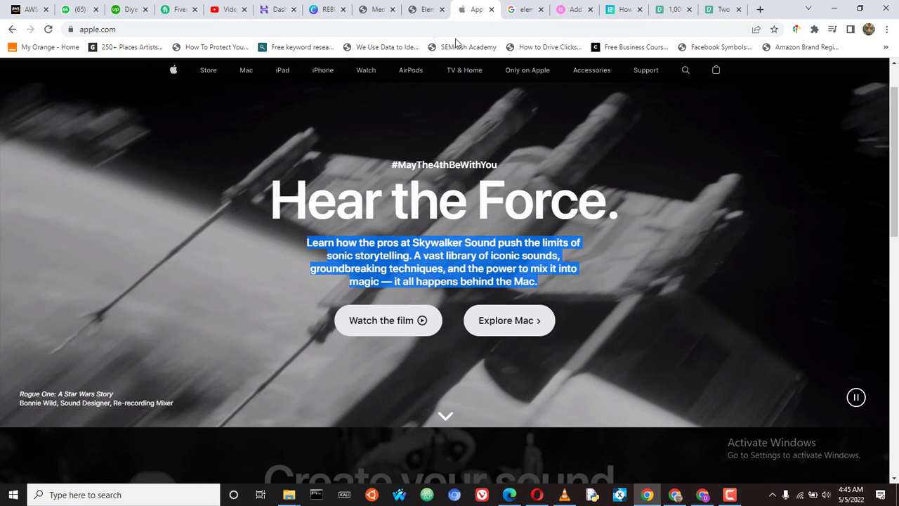
pyautogui.click(415, 10)
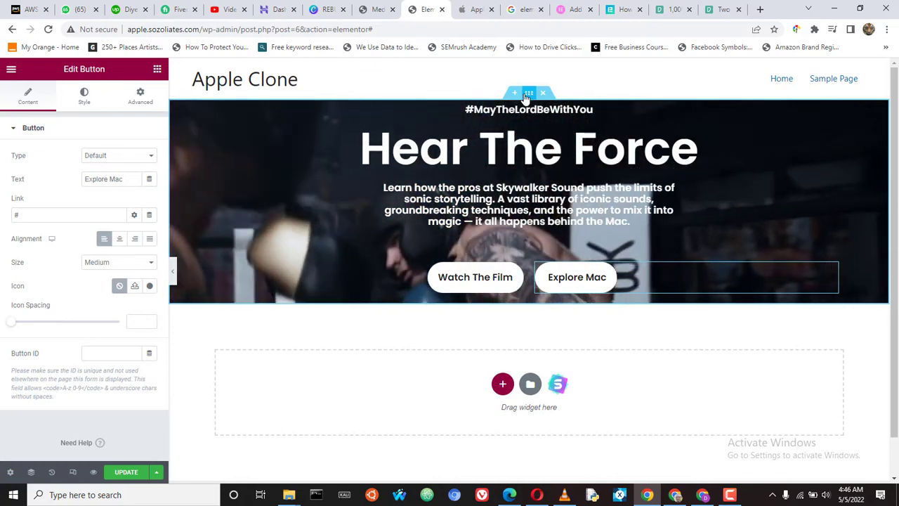
# - Give the hero section a Classic background overlay over its video background
pyautogui.click(528, 94)
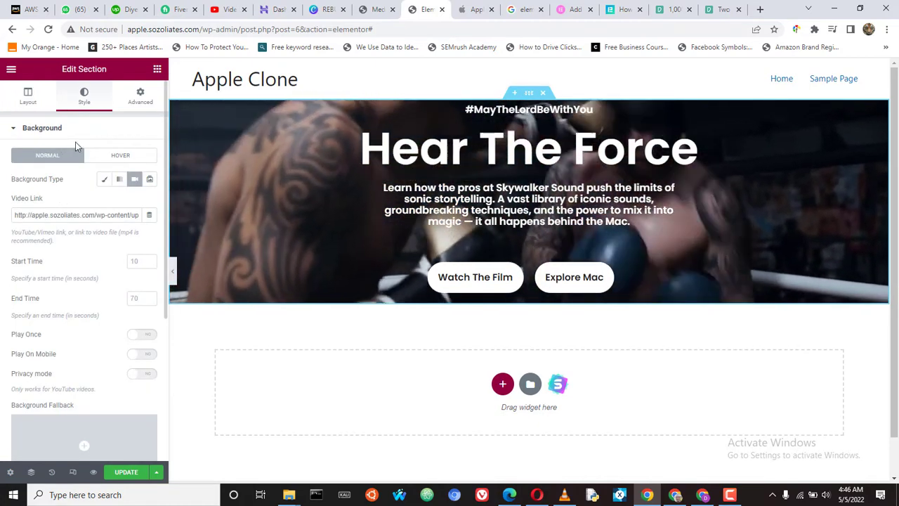
pyautogui.scroll(-3, 91, 337)
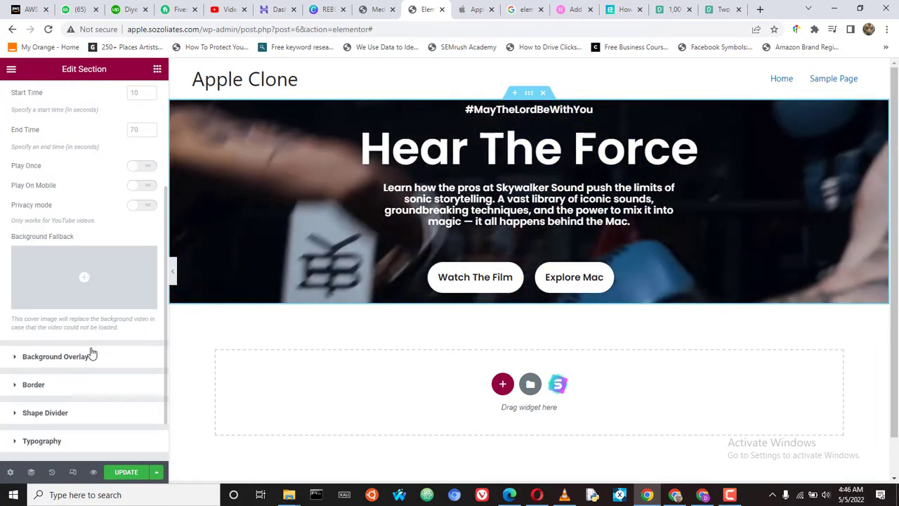
pyautogui.scroll(-1, 75, 353)
pyautogui.click(48, 307)
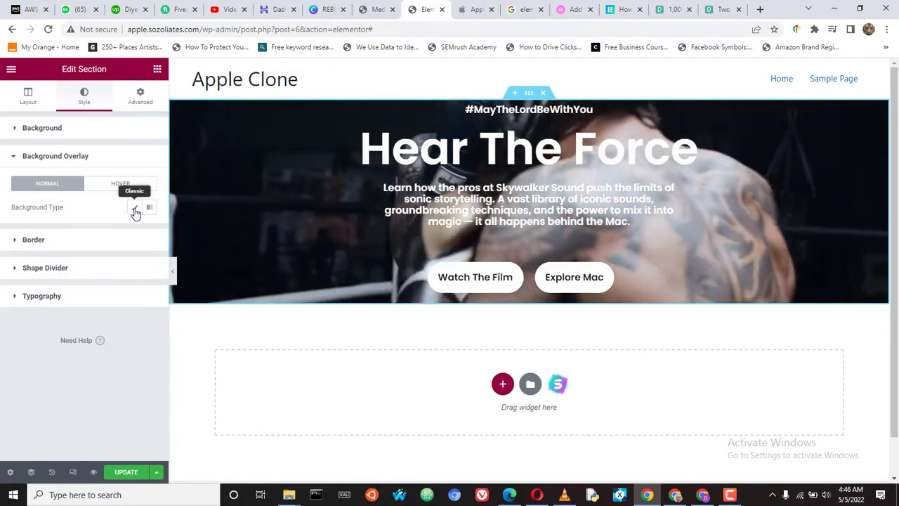
pyautogui.click(135, 208)
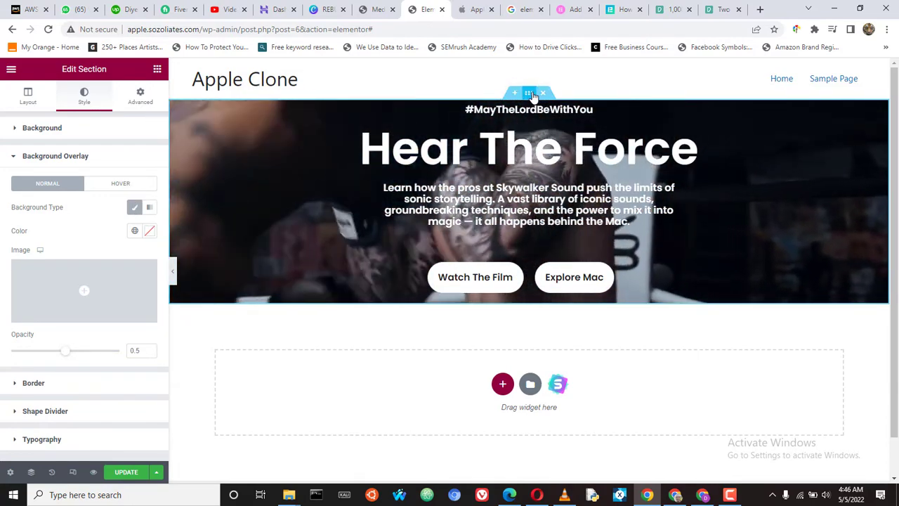
# - Set the hero section's Classic background overlay color to black (#000000)
pyautogui.click(29, 100)
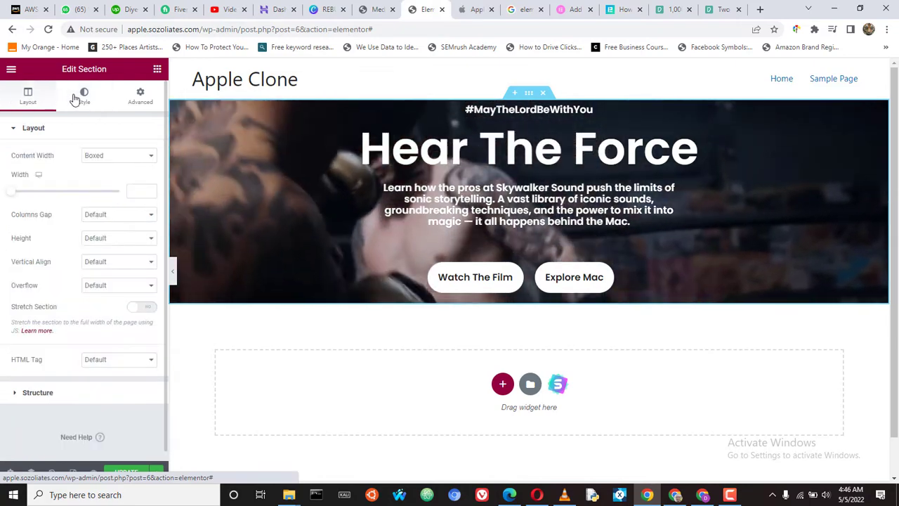
pyautogui.click(84, 96)
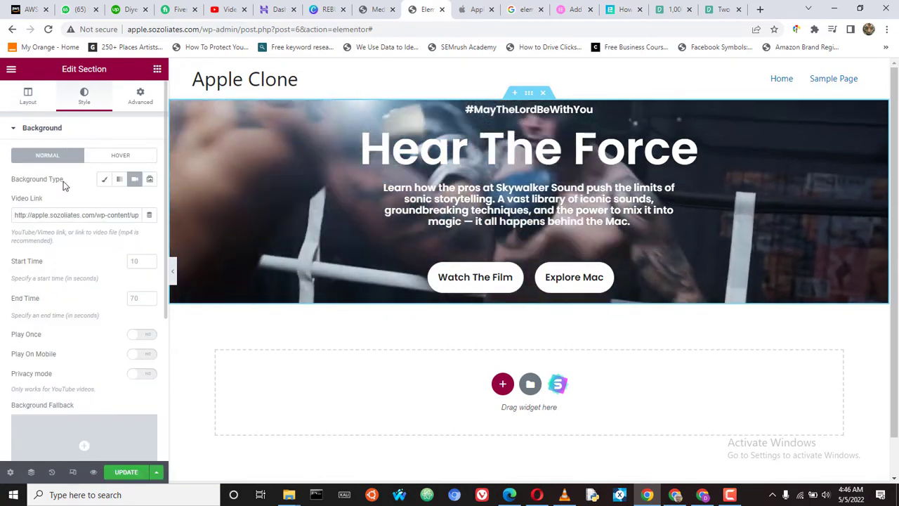
pyautogui.scroll(-3, 85, 354)
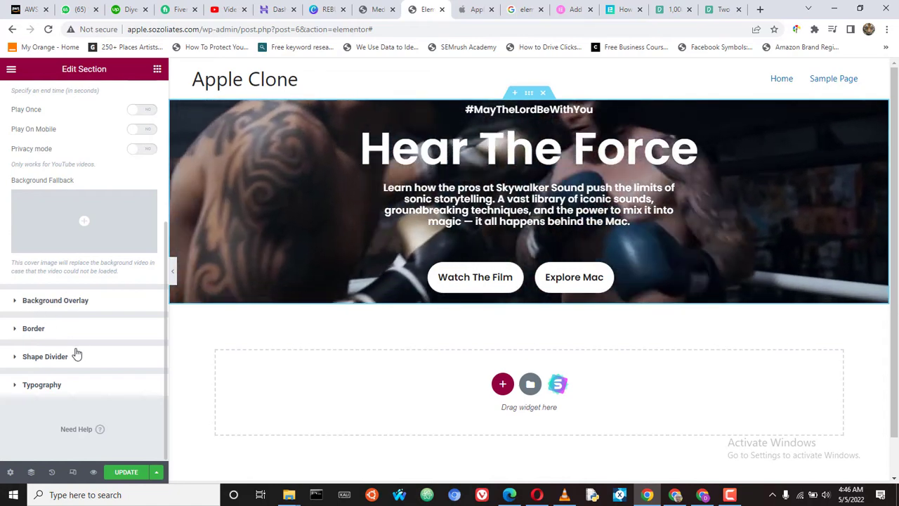
pyautogui.click(28, 301)
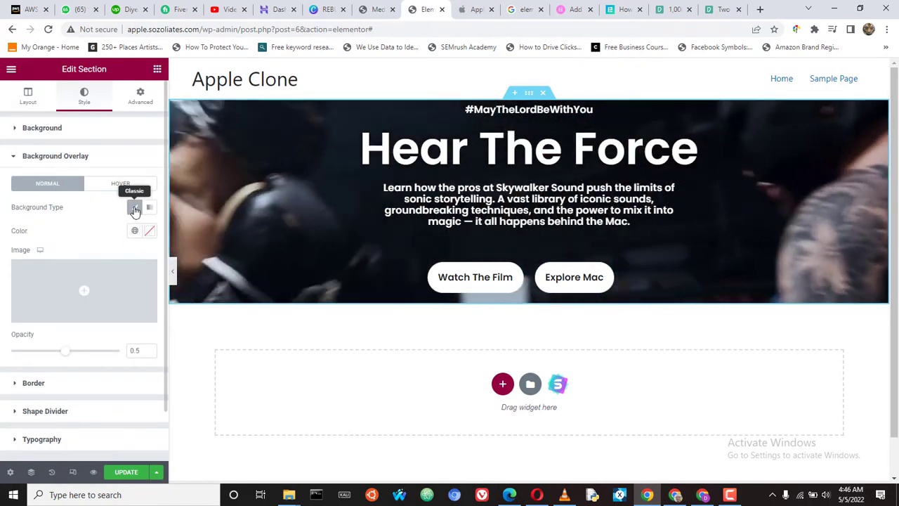
pyautogui.click(134, 208)
pyautogui.click(134, 208)
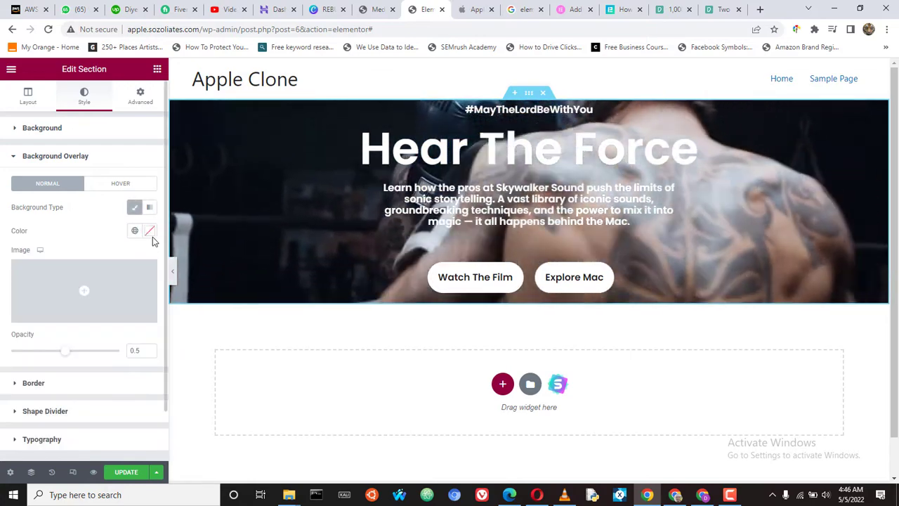
pyautogui.click(149, 233)
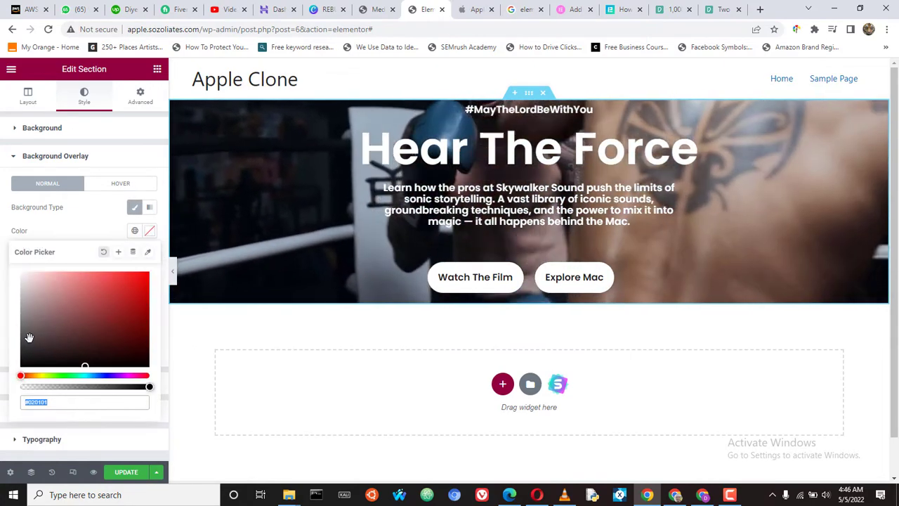
pyautogui.click(22, 337)
pyautogui.moveTo(18, 351); pyautogui.dragTo(13, 377)
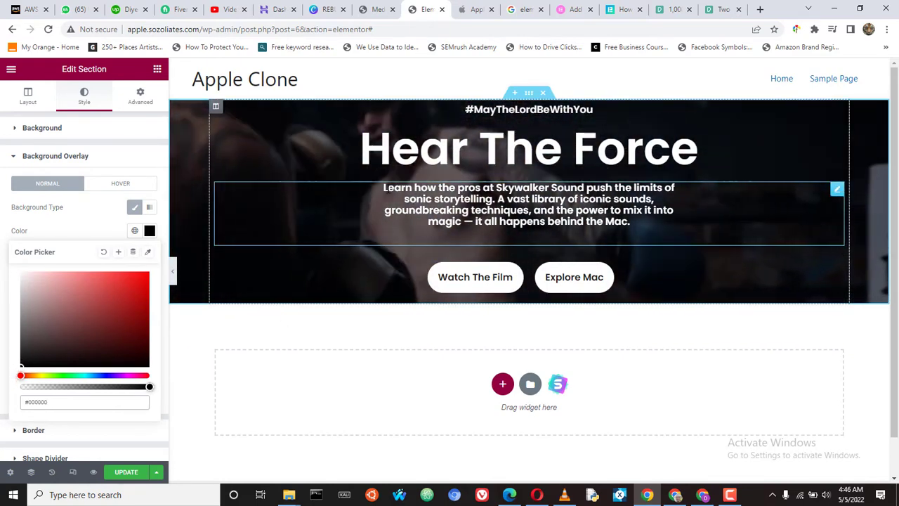
pyautogui.click(6, 371)
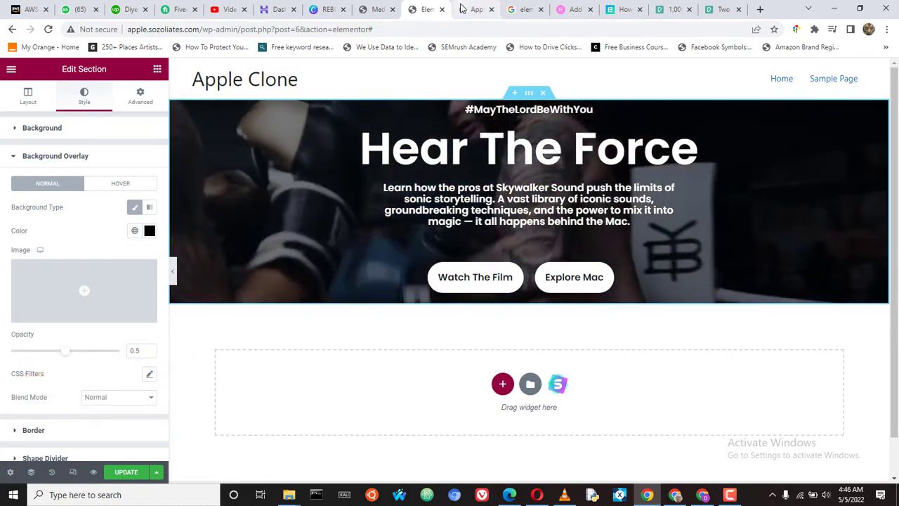
# - Copy the apple.com hero text together with the Rogue One: A Star Wars Story credit at its lower edge
pyautogui.hotkey('ctrl', 'Tab')
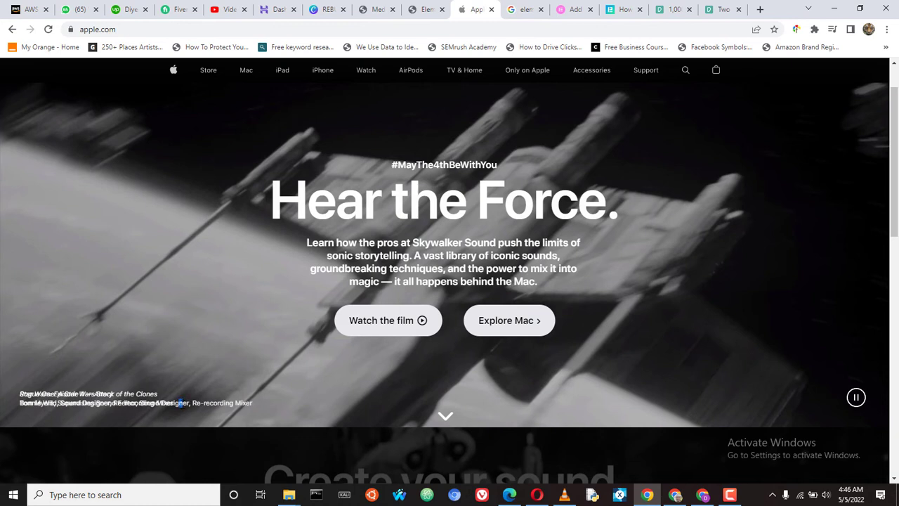
pyautogui.moveTo(63, 395); pyautogui.dragTo(19, 399)
pyautogui.rightClick(38, 397)
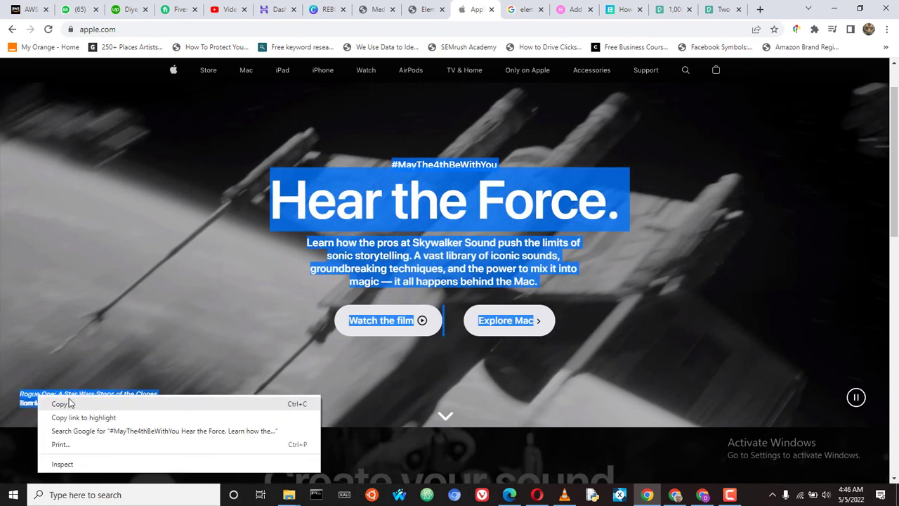
pyautogui.click(71, 406)
# - Compare the height and spacing of the apple.com hero with the Elementor hero section
pyautogui.scroll(-2, 426, 358)
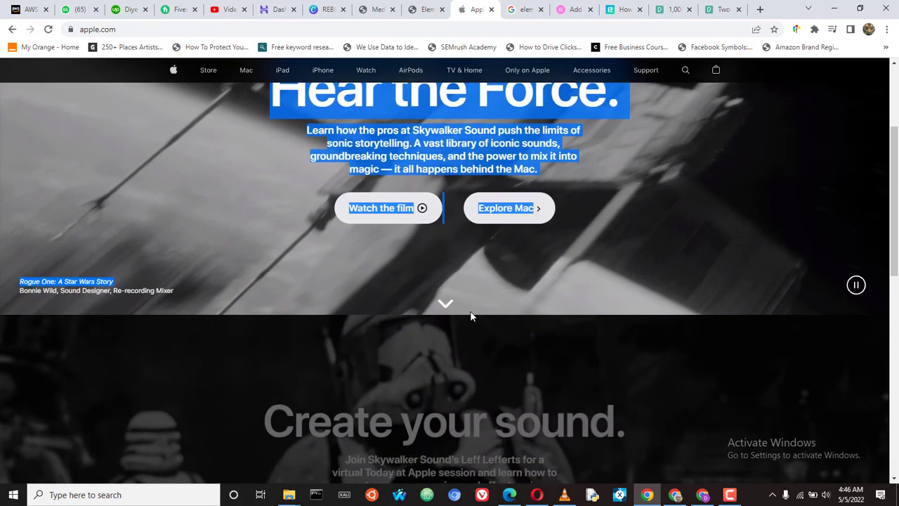
pyautogui.scroll(3, 473, 316)
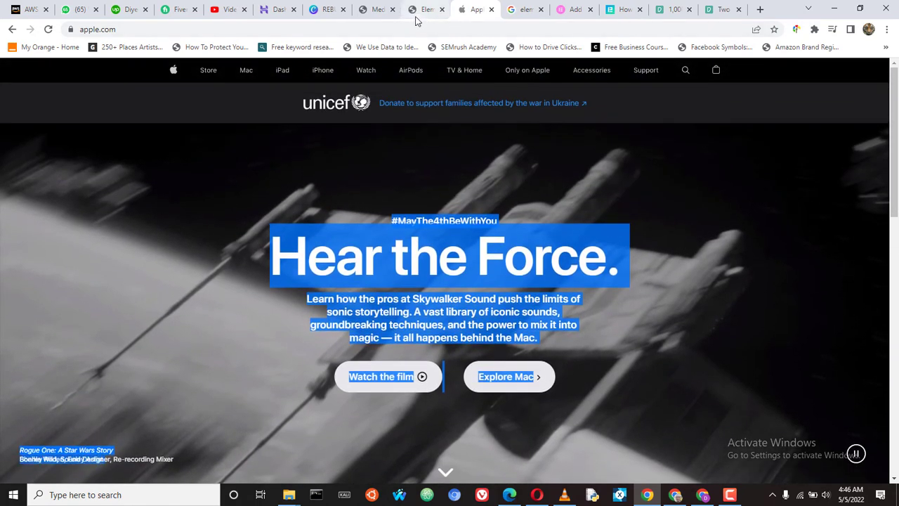
pyautogui.click(418, 13)
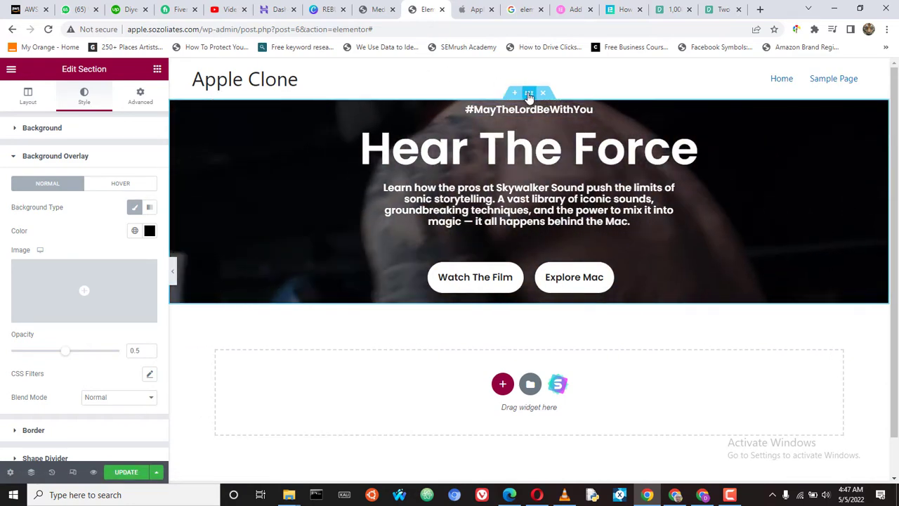
pyautogui.click(476, 11)
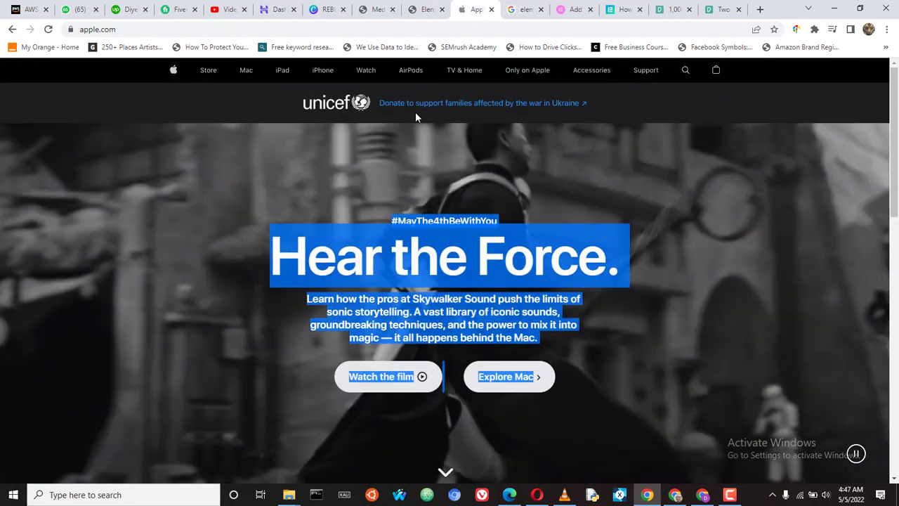
pyautogui.click(423, 9)
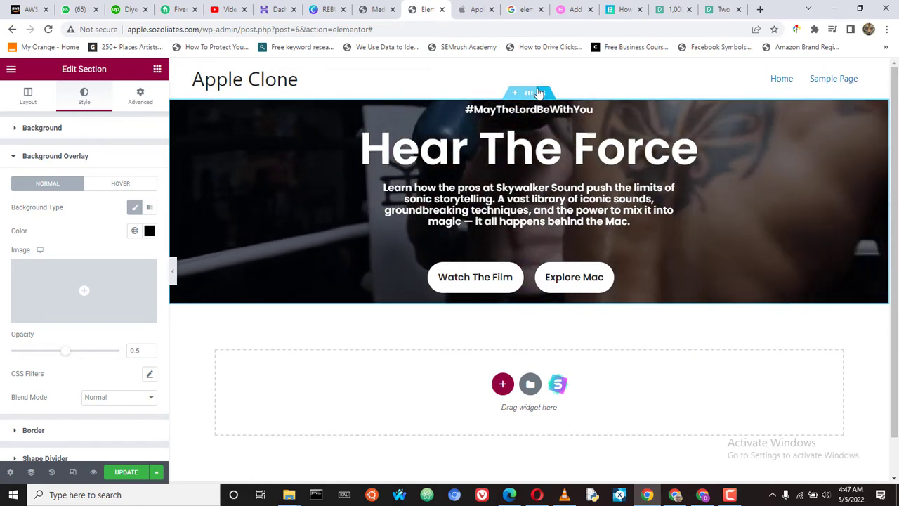
# - Set the hero section's linked top and bottom margins to 0 px after trying small values
pyautogui.click(143, 96)
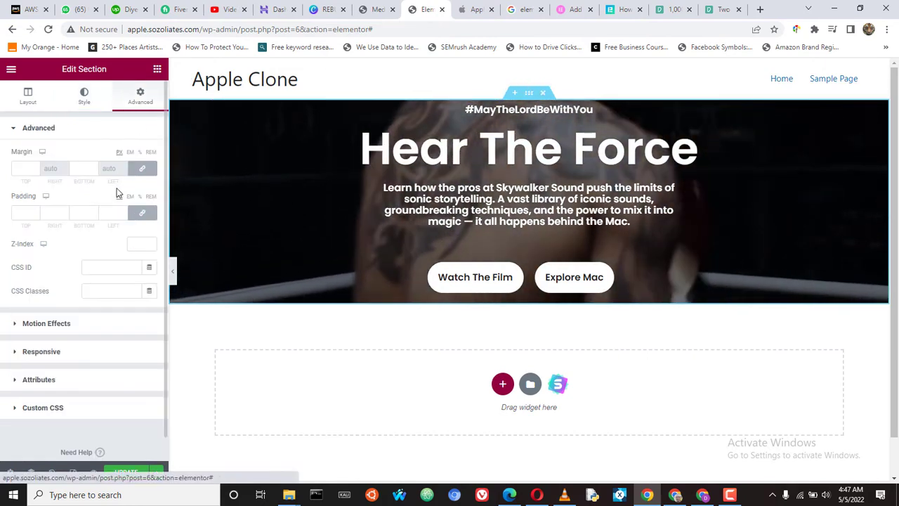
pyautogui.click(35, 166)
pyautogui.click(35, 167)
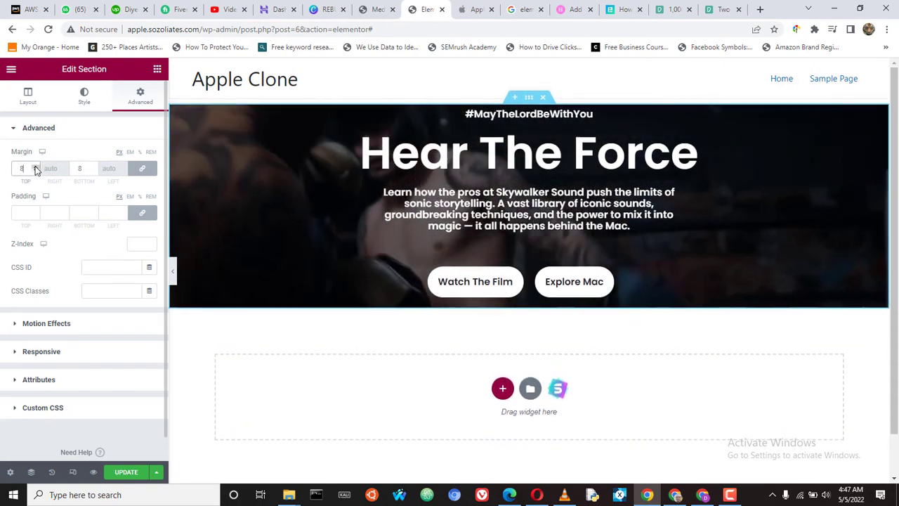
pyautogui.click(35, 171)
pyautogui.click(35, 171)
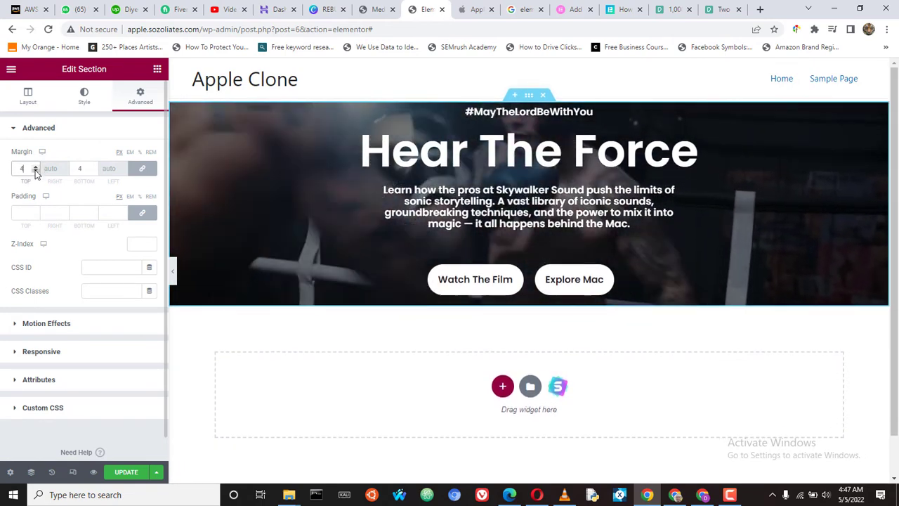
pyautogui.click(35, 170)
pyautogui.click(35, 171)
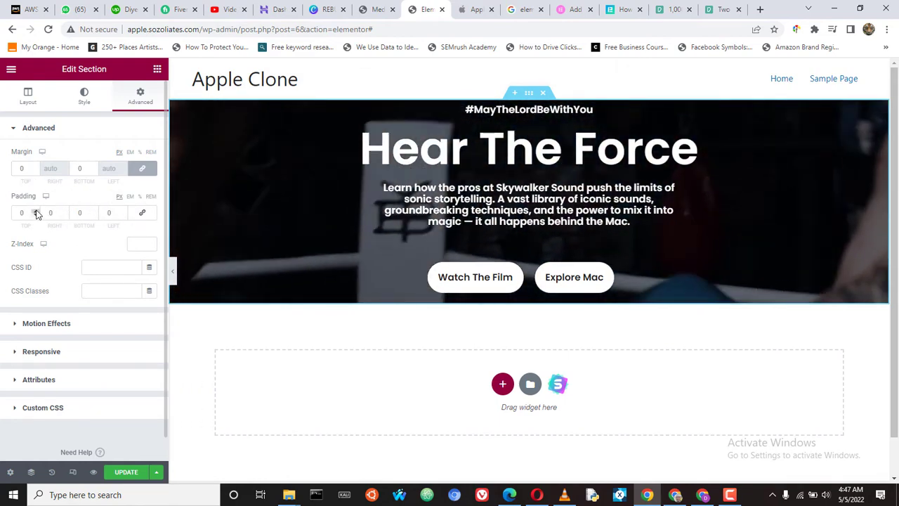
# - Set the hero section's top and bottom padding to 100 px each
pyautogui.click(36, 211)
pyautogui.click(36, 211)
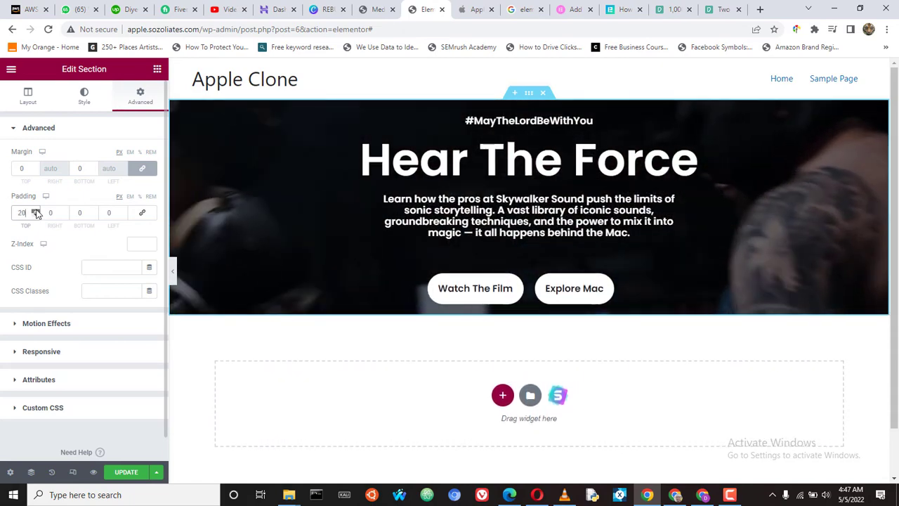
pyautogui.click(36, 210)
pyautogui.click(36, 211)
pyautogui.click(36, 211)
pyautogui.click(36, 211)
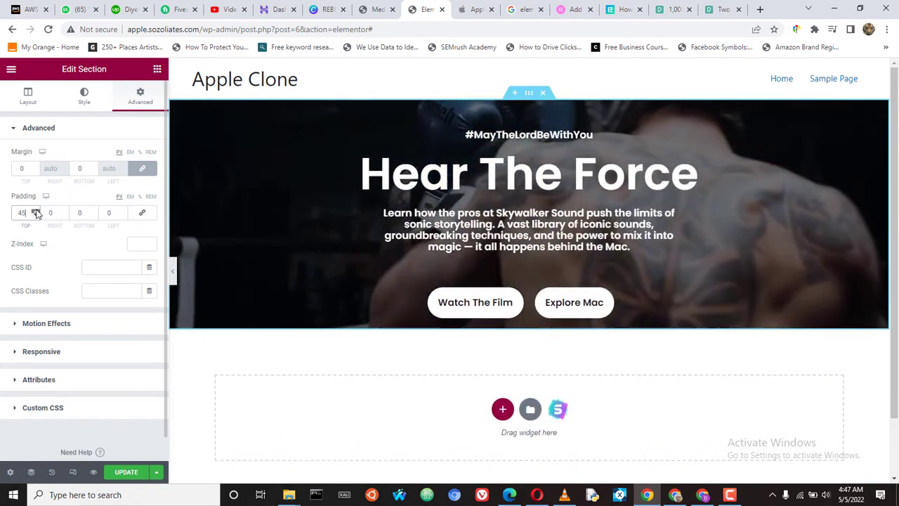
pyautogui.click(35, 210)
pyautogui.click(36, 210)
pyautogui.click(36, 211)
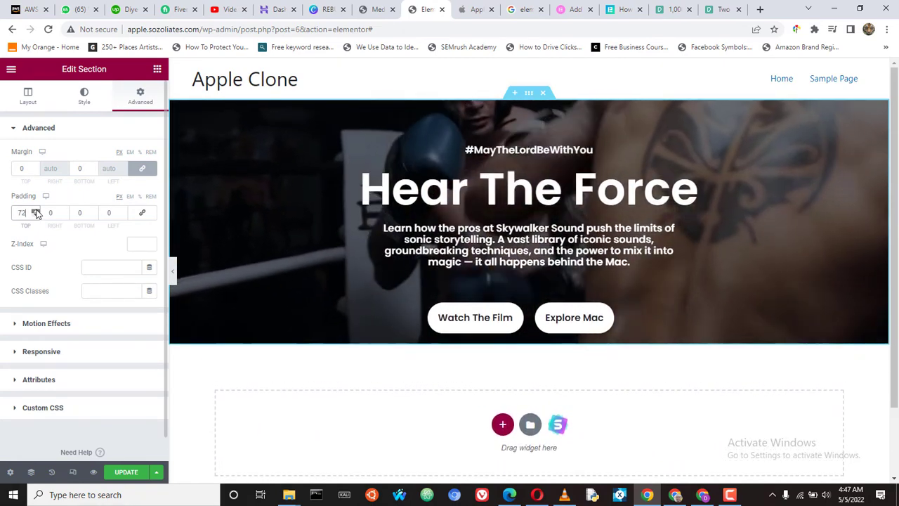
pyautogui.click(36, 211)
pyautogui.click(36, 211)
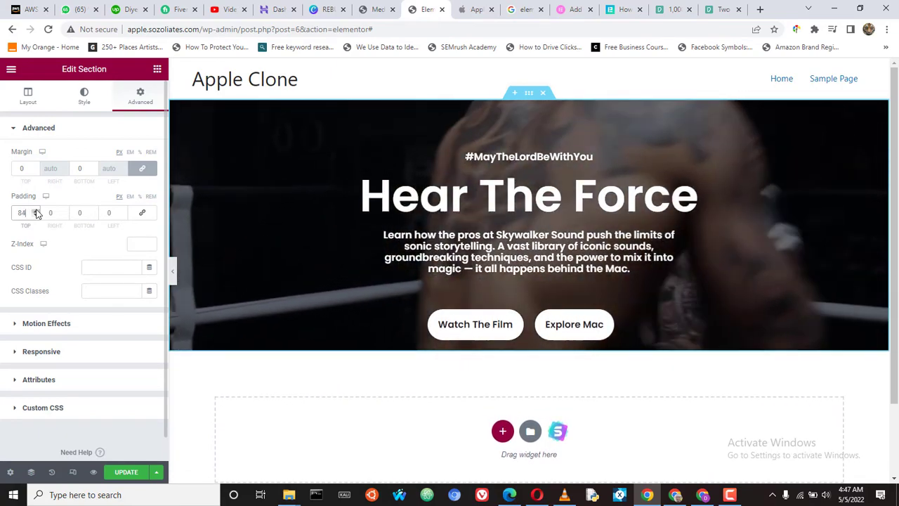
pyautogui.click(36, 211)
pyautogui.click(36, 210)
pyautogui.click(36, 210)
pyautogui.click(36, 210)
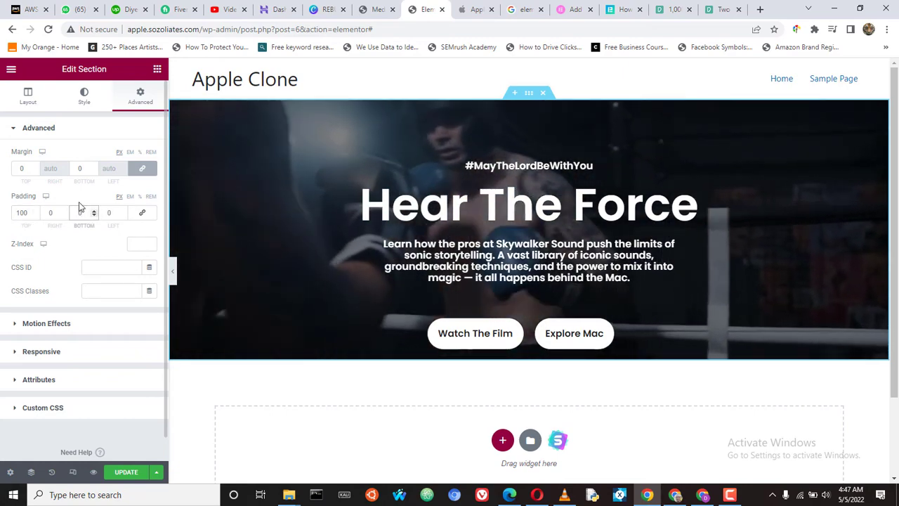
pyautogui.click(80, 212)
pyautogui.write('100')
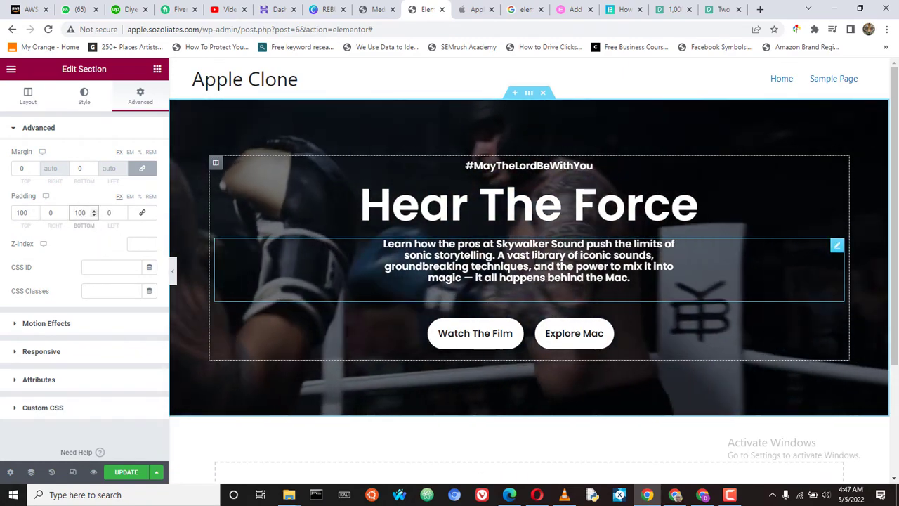
# - Check the spacing of the apple.com hero and set the Elementor hero section's top and bottom padding to 150 px each
pyautogui.click(470, 10)
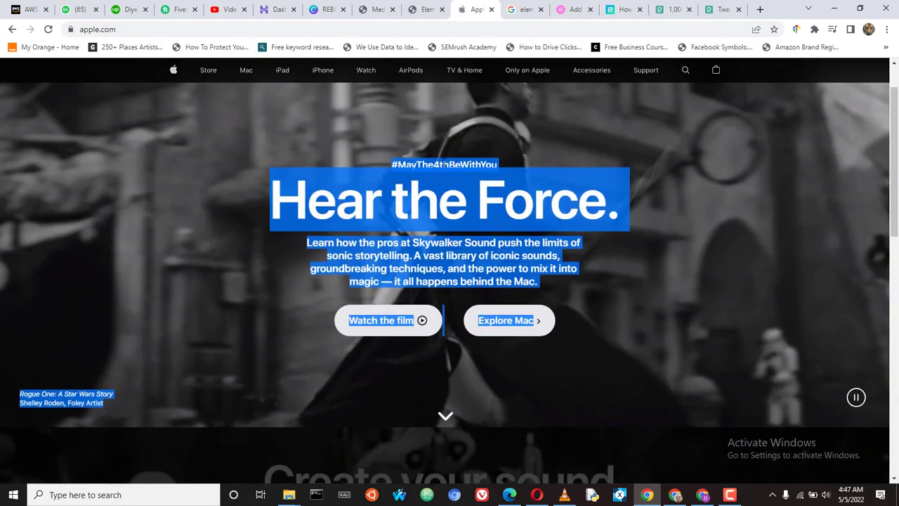
pyautogui.click(421, 10)
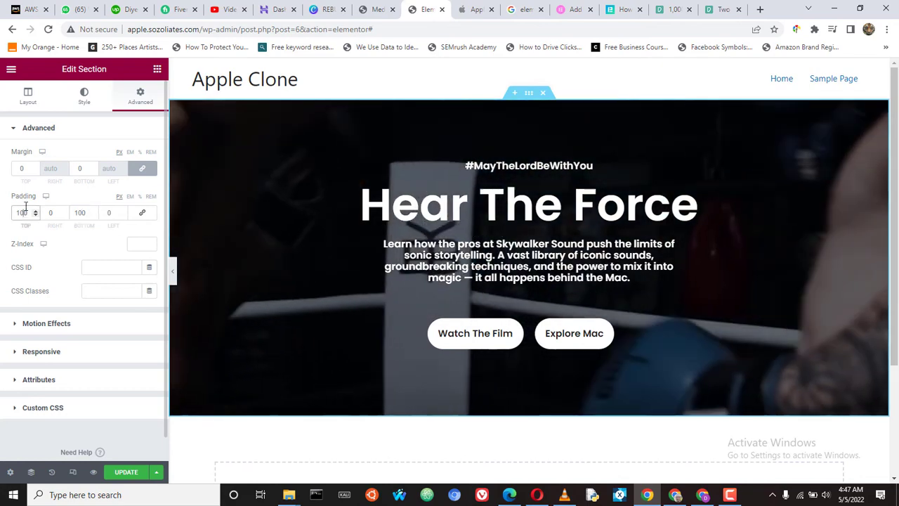
pyautogui.doubleClick(26, 209)
pyautogui.write('150')
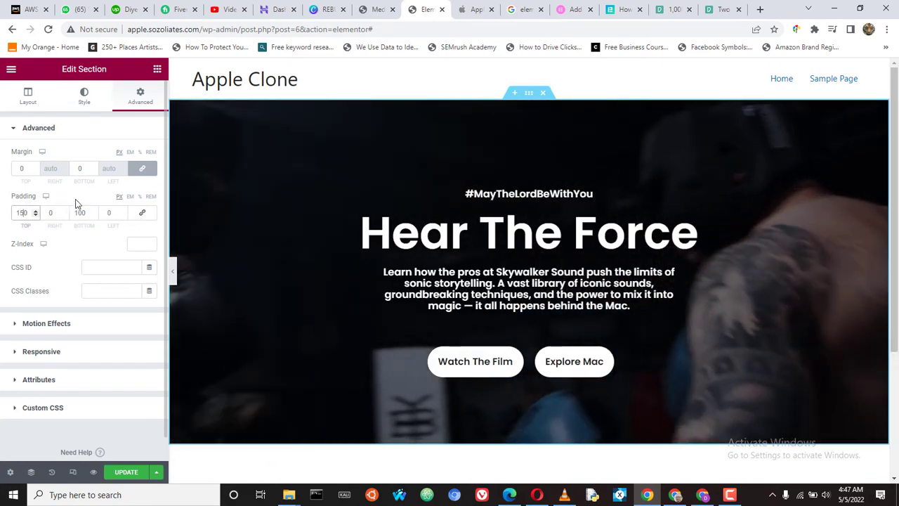
pyautogui.doubleClick(81, 212)
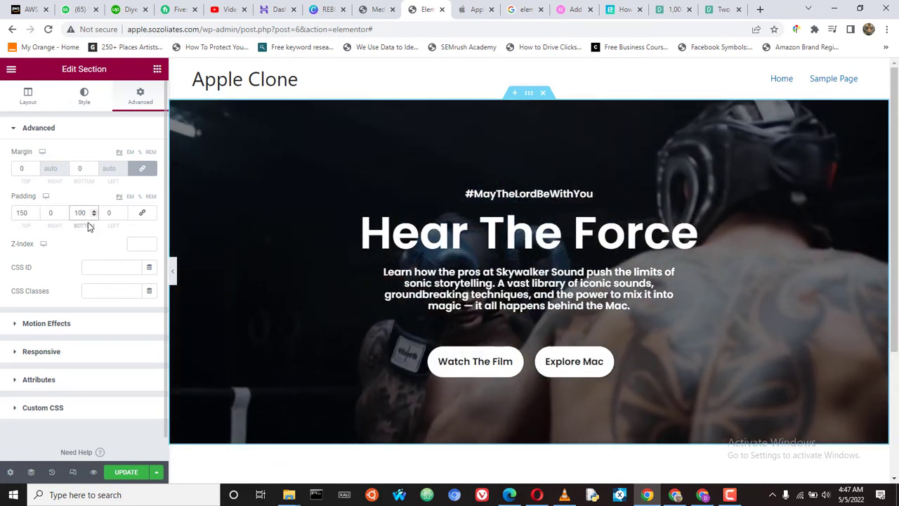
pyautogui.write('100')
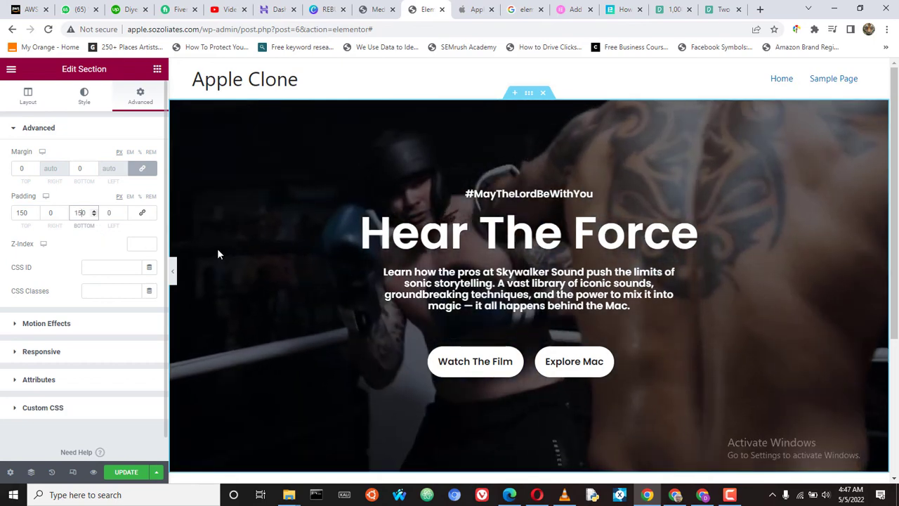
pyautogui.scroll(-1, 705, 294)
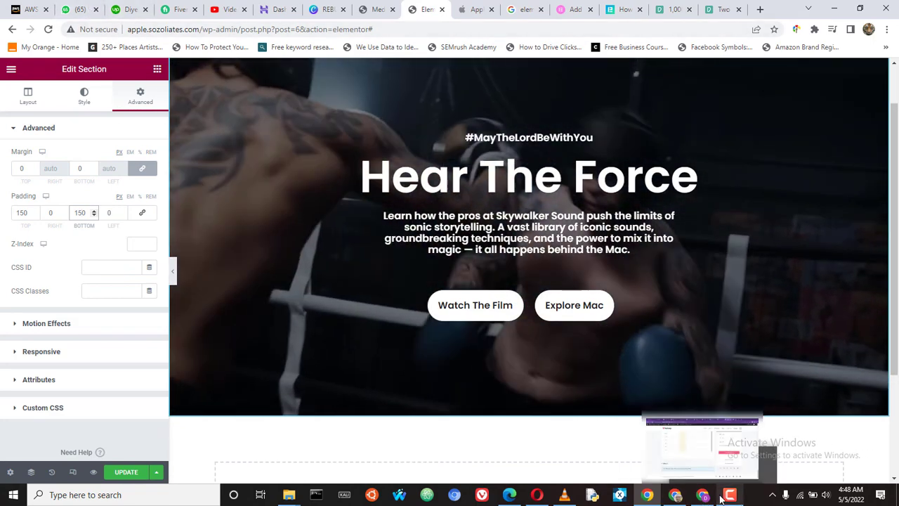
pyautogui.click(729, 494)
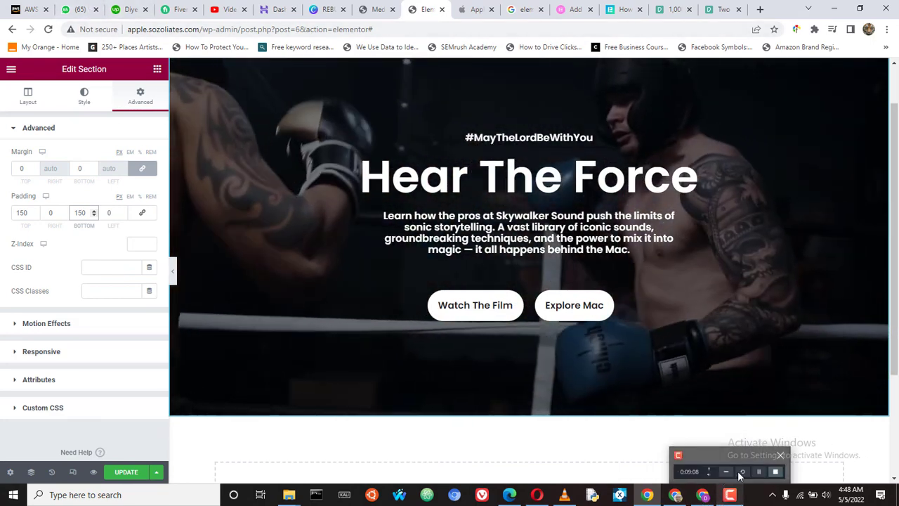
pyautogui.click(758, 471)
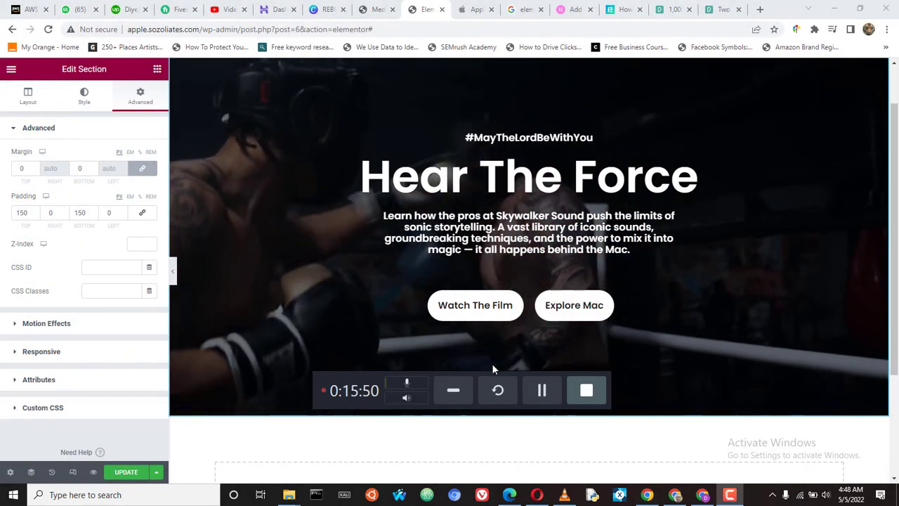